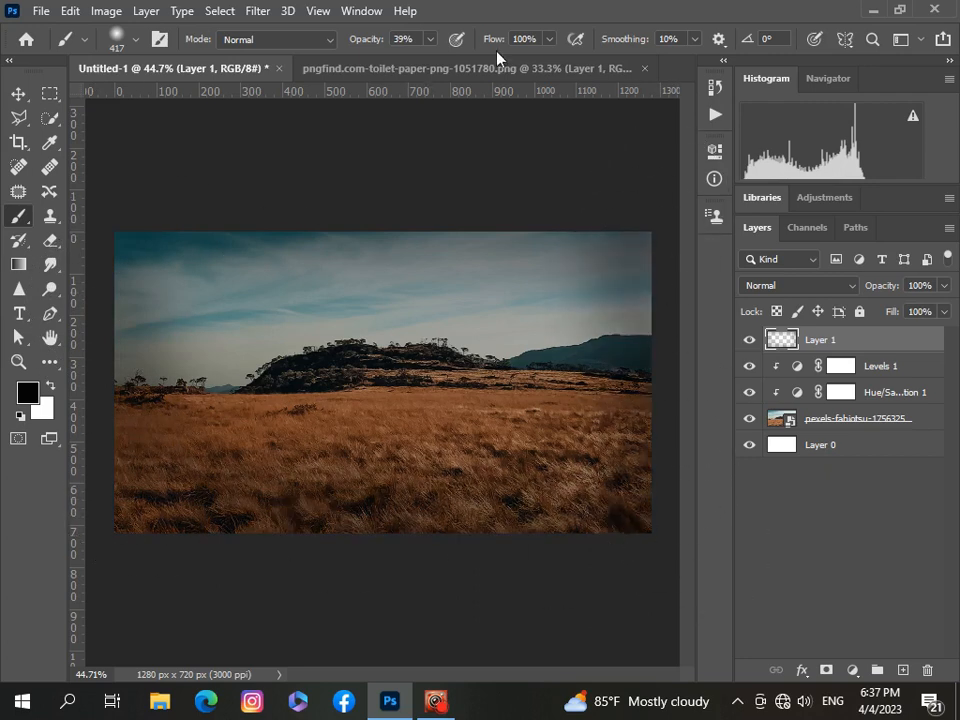
# - Lower the brush opacity to 17% and paint more soft black shading over the landscape on Layer 1
pyautogui.moveTo(433, 58); pyautogui.dragTo(411, 60)
pyautogui.moveTo(212, 374)
pyautogui.mouseDown()
pyautogui.moveTo(259, 336)
pyautogui.moveTo(570, 340)
pyautogui.mouseUp()
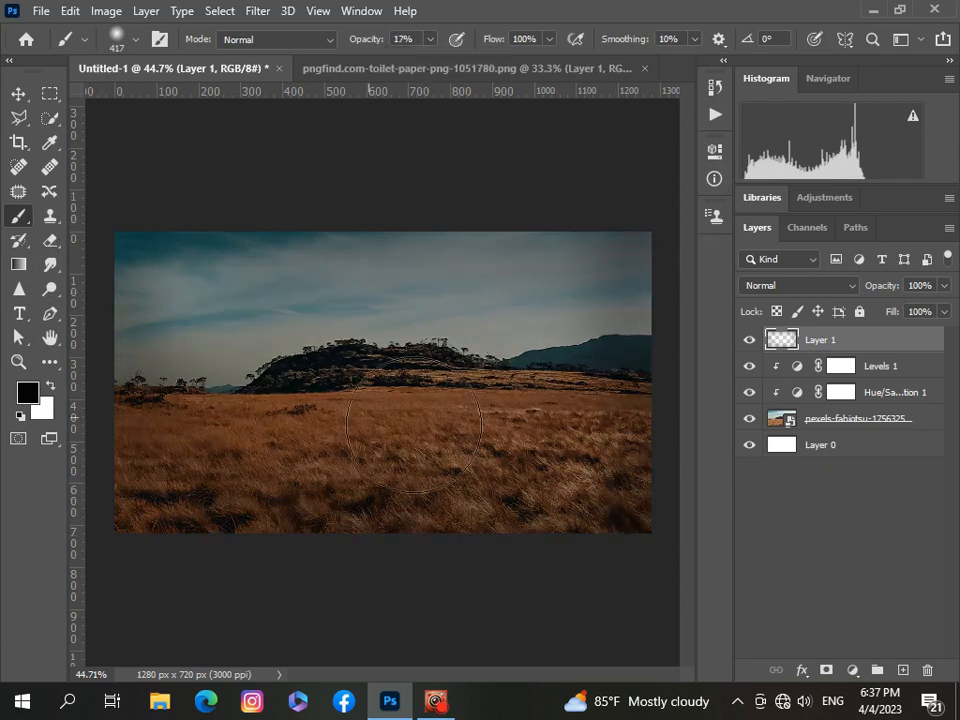
pyautogui.click(591, 283)
pyautogui.scroll(-3, 146, 482)
pyautogui.scroll(2, 146, 482)
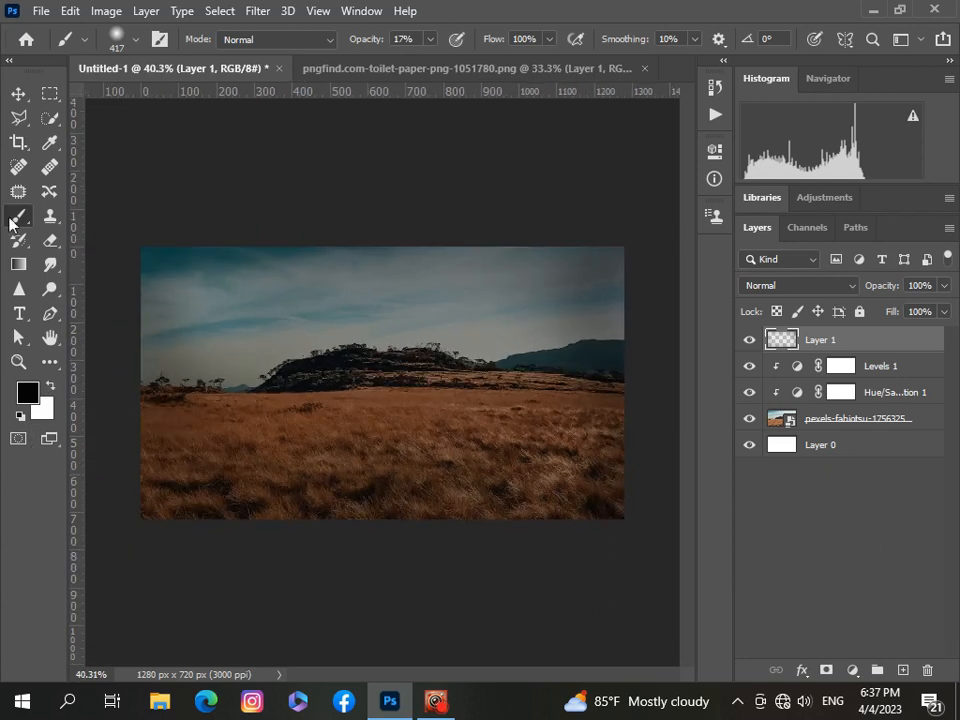
# - Group all the landscape layers with their adjustments and name the group "background"
pyautogui.click(18, 93)
pyautogui.moveTo(890, 380); pyautogui.dragTo(918, 449)
pyautogui.hotkey('ctrl', 'g')
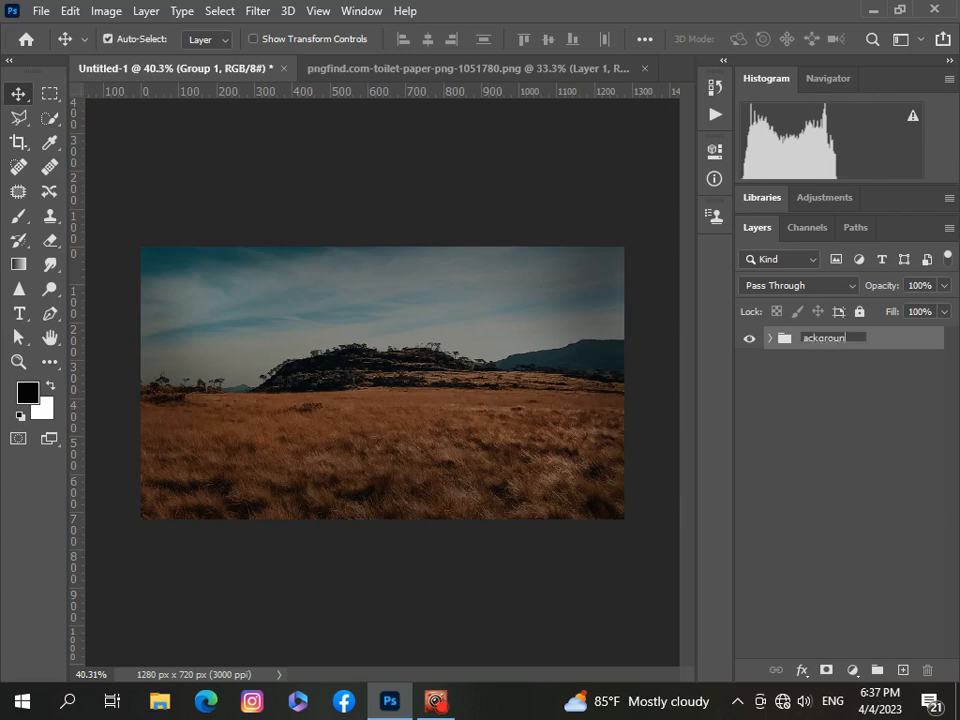
pyautogui.click(837, 411)
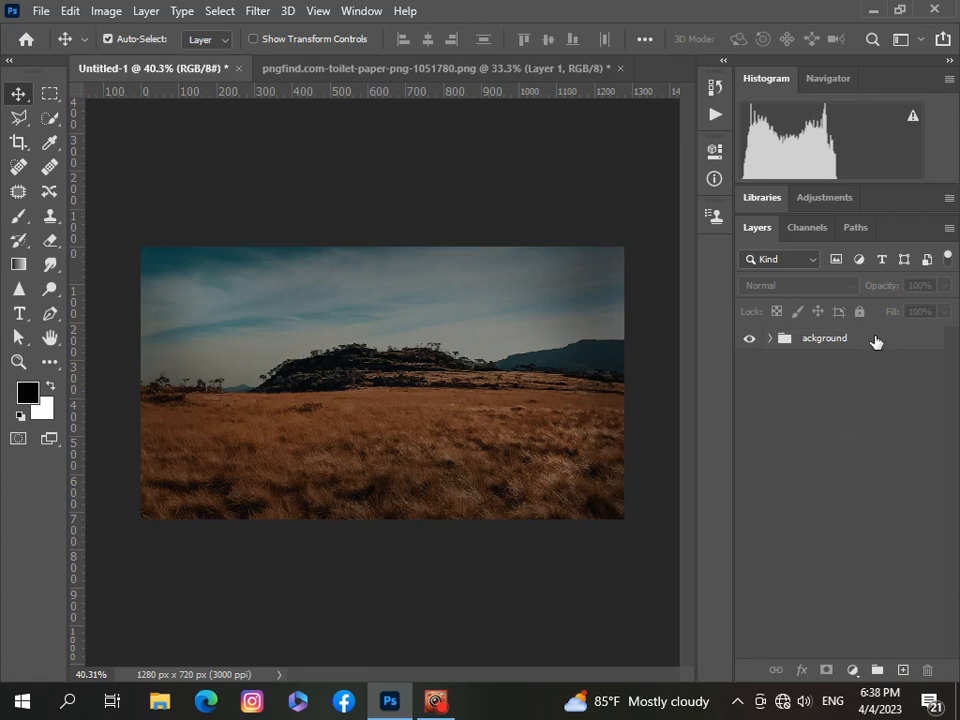
pyautogui.click(841, 339)
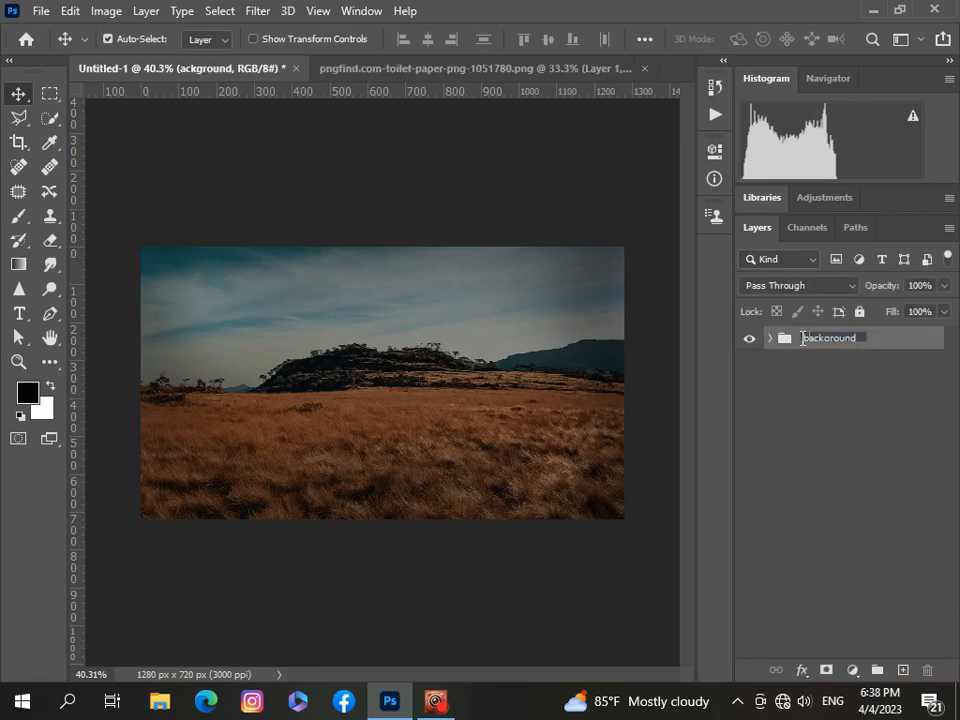
pyautogui.write('b')
pyautogui.click(836, 424)
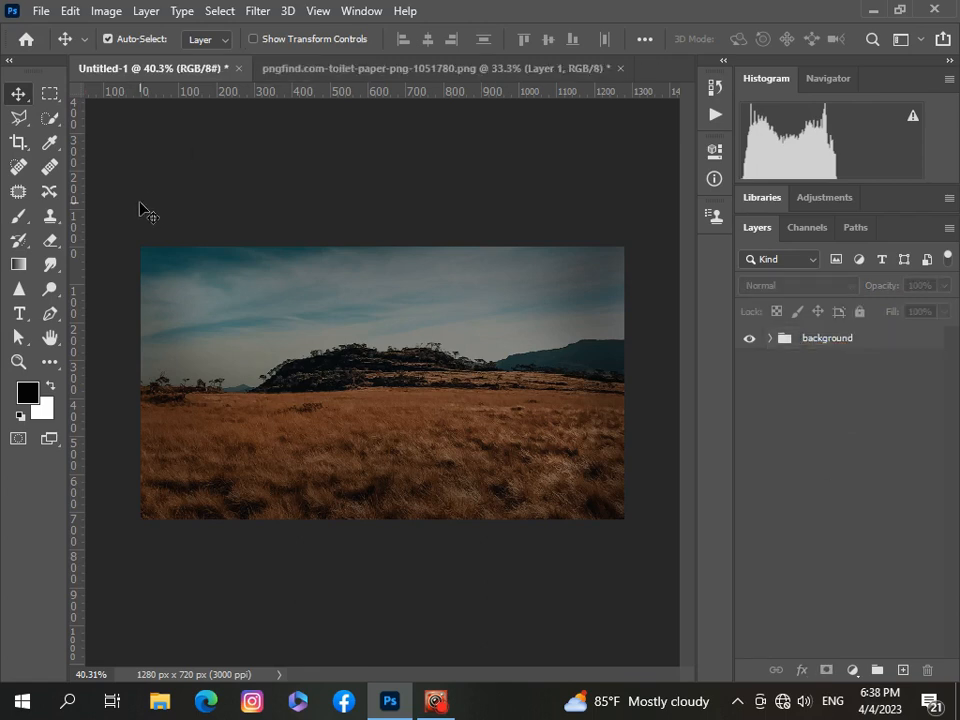
# - Copy the toilet paper rolls from the pngfind PNG document and paste them into the landscape document
pyautogui.click(323, 67)
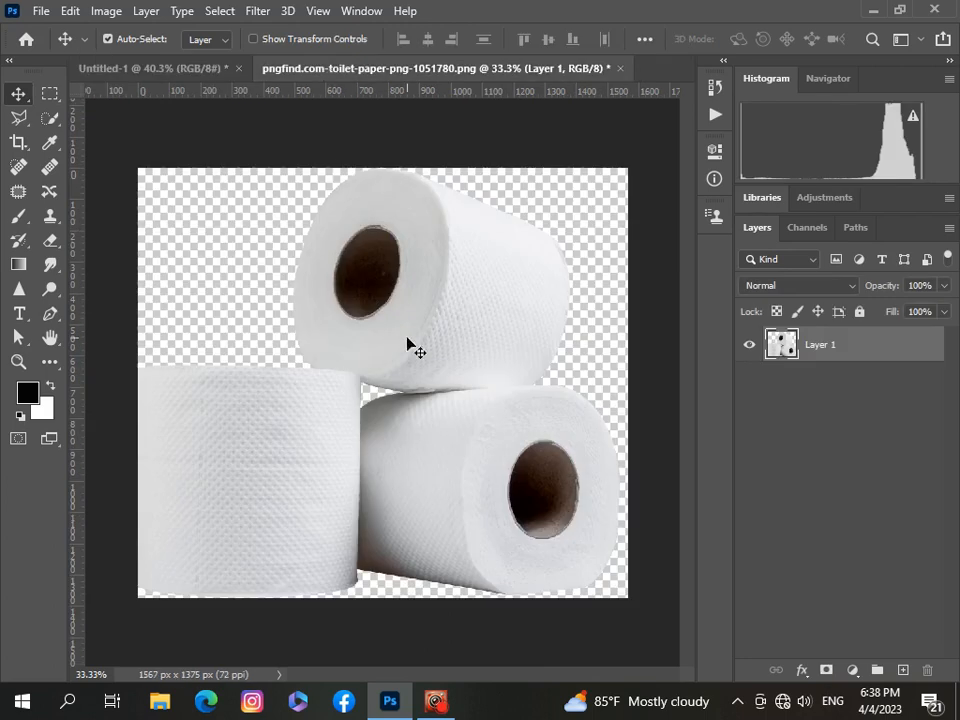
pyautogui.hotkey('ctrl', 'Tab')
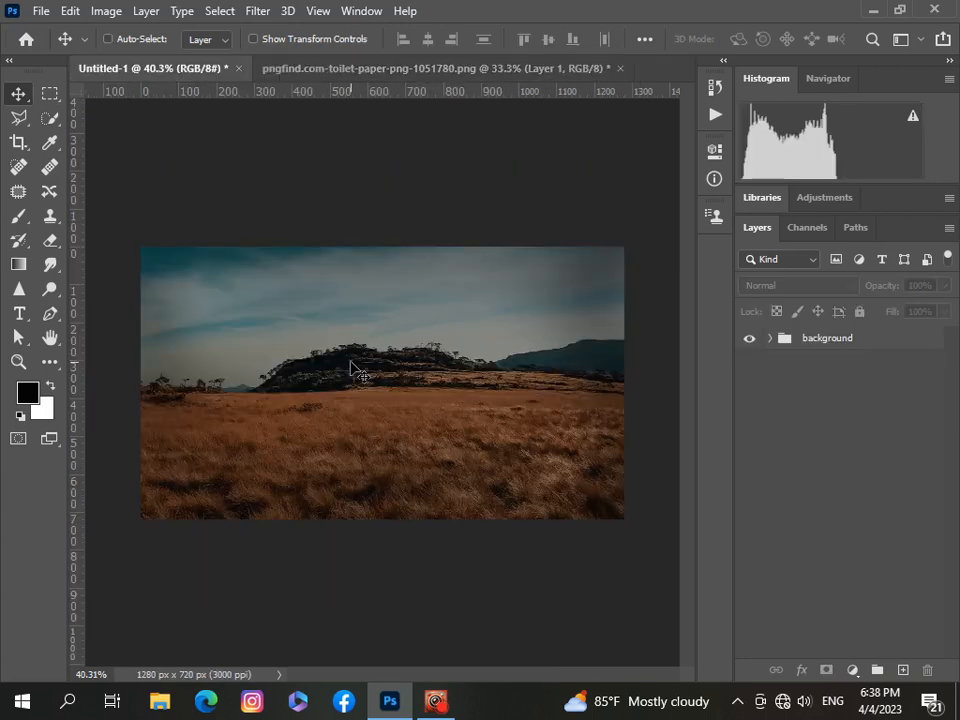
pyautogui.hotkey('ctrl', 'v')
# - Scale the pasted toilet paper rolls down to about 29% and place them on the grass at the landscape's left side
pyautogui.hotkey('ctrl', 't')
pyautogui.hotkey('ctrl', '-')
pyautogui.hotkey('ctrl', '-')
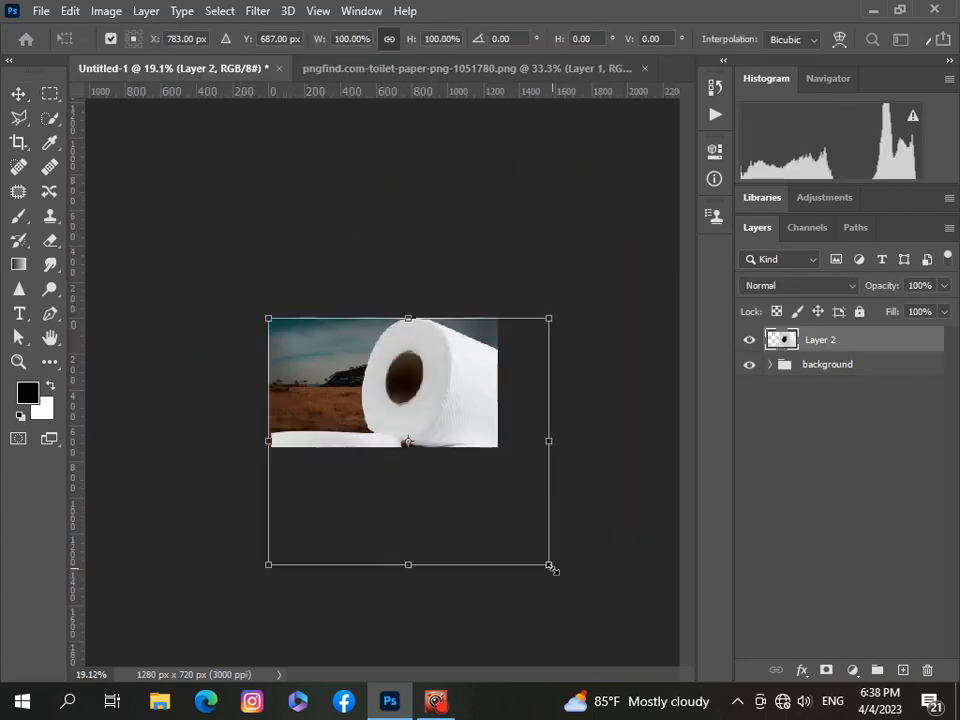
pyautogui.moveTo(549, 566); pyautogui.dragTo(362, 440)
pyautogui.hotkey('ctrl', '+')
pyautogui.hotkey('ctrl', '+')
pyautogui.moveTo(279, 387); pyautogui.dragTo(310, 419)
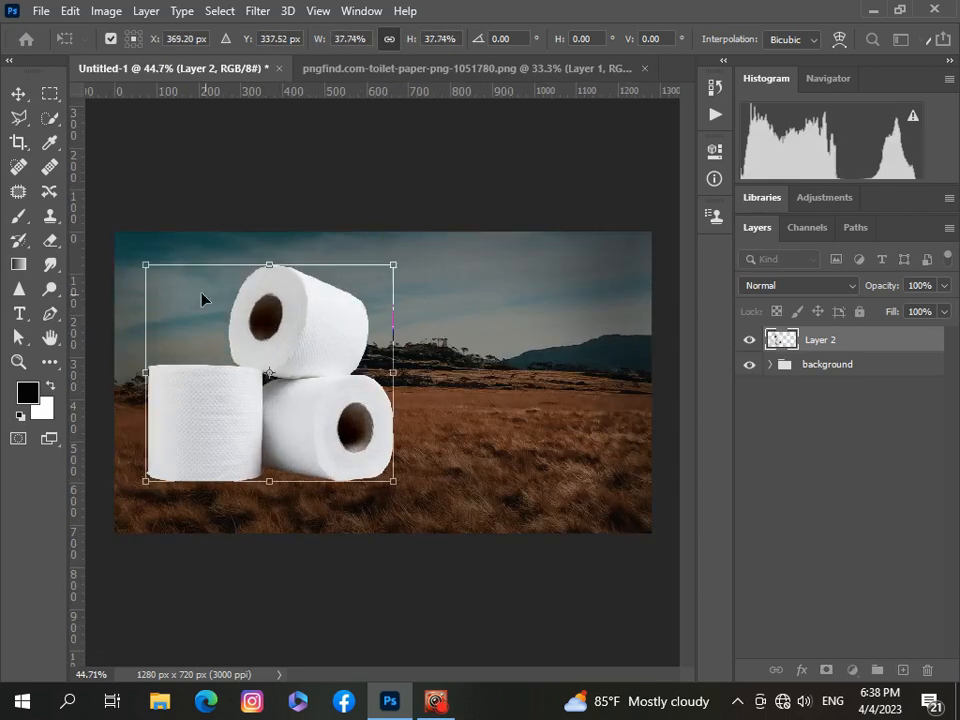
pyautogui.moveTo(146, 264); pyautogui.dragTo(204, 317)
pyautogui.moveTo(298, 445); pyautogui.dragTo(231, 442)
pyautogui.scroll(1, 247, 433)
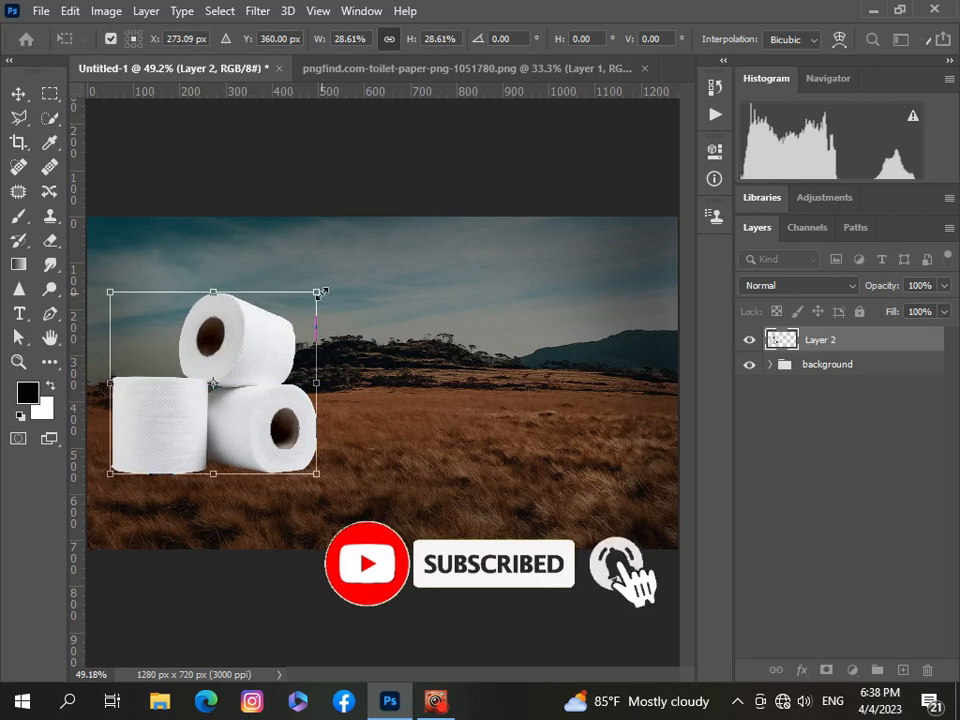
pyautogui.moveTo(317, 292); pyautogui.dragTo(321, 288)
pyautogui.scroll(-2, 338, 528)
pyautogui.click(830, 532)
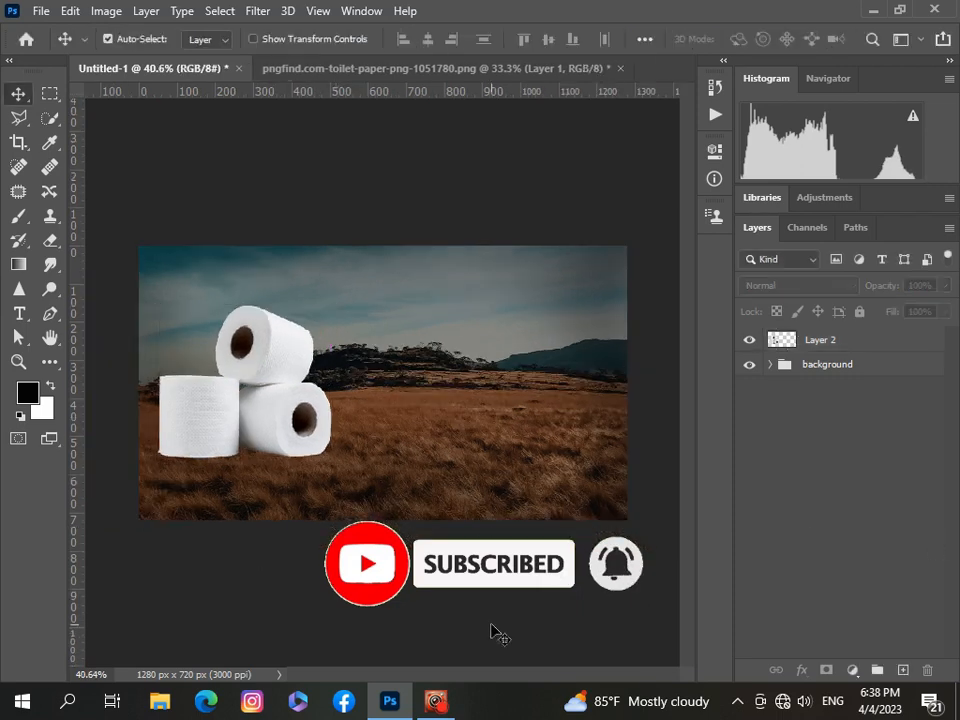
# - Add a Hue/Saturation adjustment clipped to the rolls layer with Hue -1, Saturation +5 and Lightness -28
pyautogui.click(886, 349)
pyautogui.click(851, 669)
pyautogui.click(842, 488)
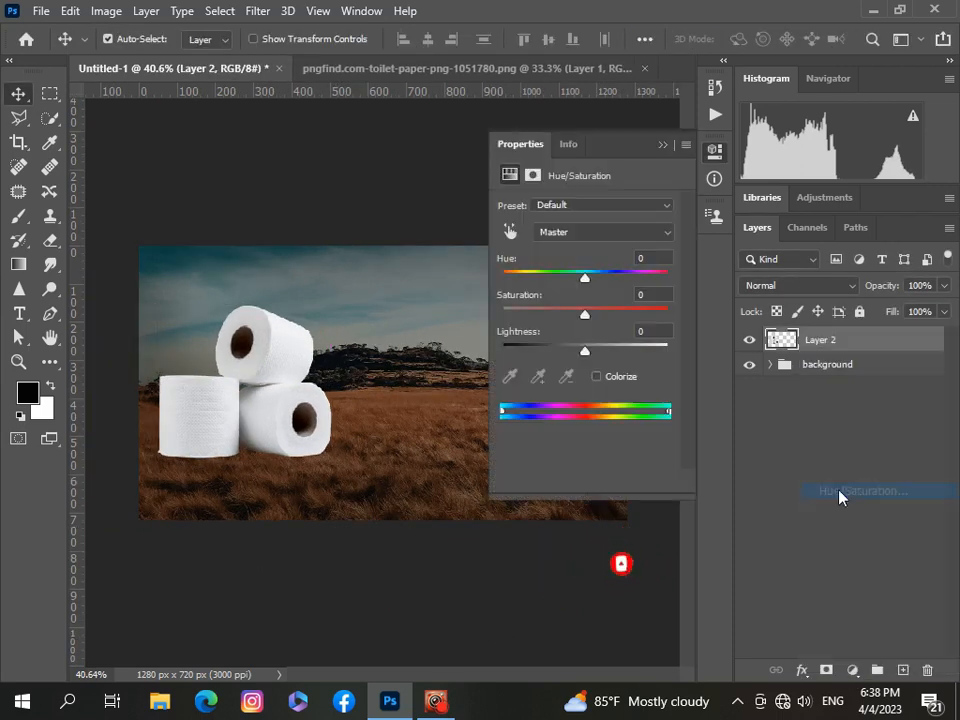
pyautogui.click(554, 481)
pyautogui.moveTo(586, 352); pyautogui.dragTo(586, 287)
pyautogui.click(647, 207)
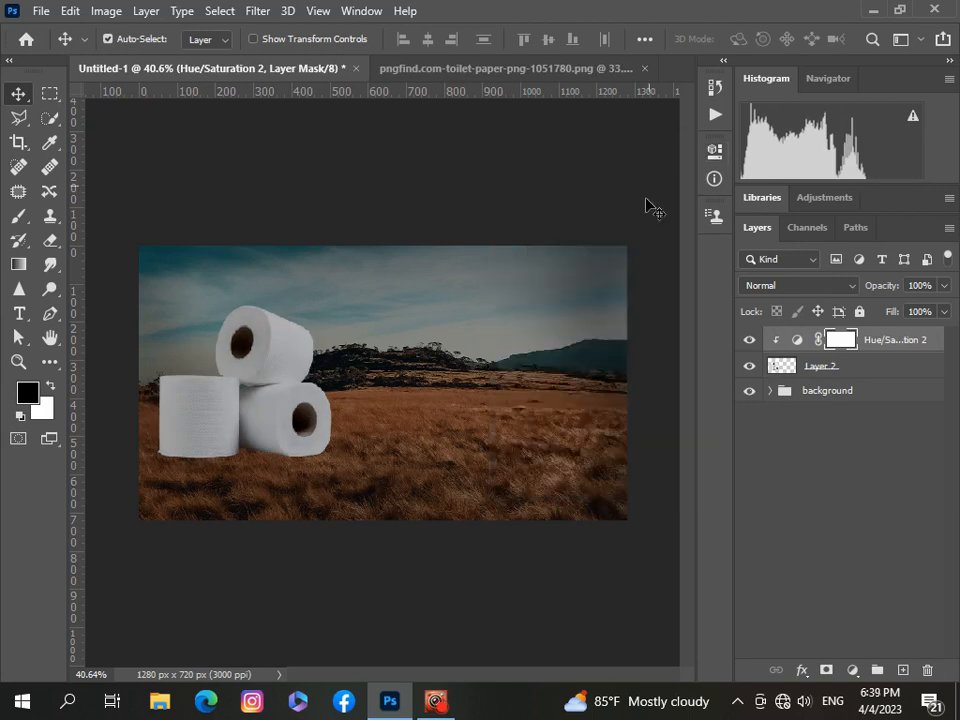
# - Add a clipped Levels adjustment to the rolls with input black at 22 and output levels 15 to 252
pyautogui.click(855, 682)
pyautogui.click(826, 424)
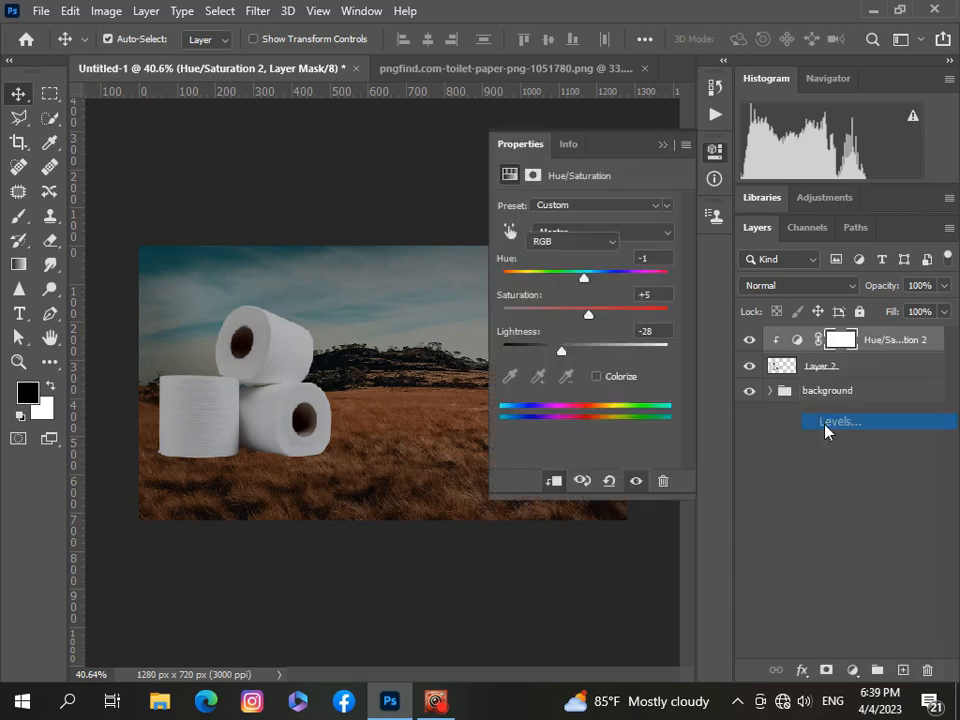
pyautogui.click(550, 479)
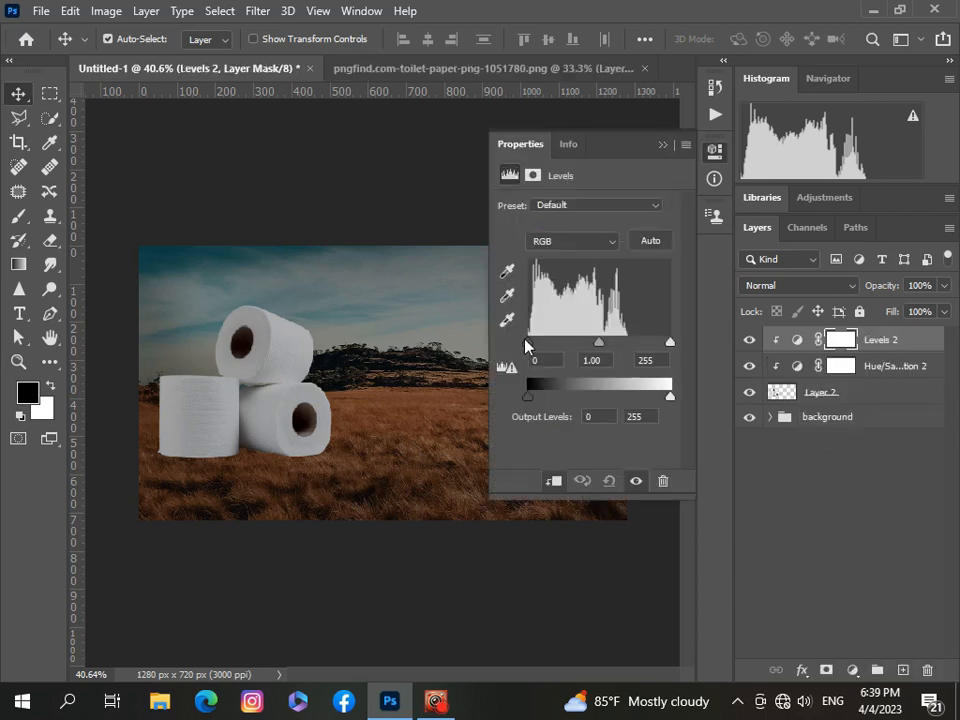
pyautogui.moveTo(535, 345)
pyautogui.mouseDown()
pyautogui.moveTo(551, 343)
pyautogui.moveTo(540, 343)
pyautogui.mouseUp()
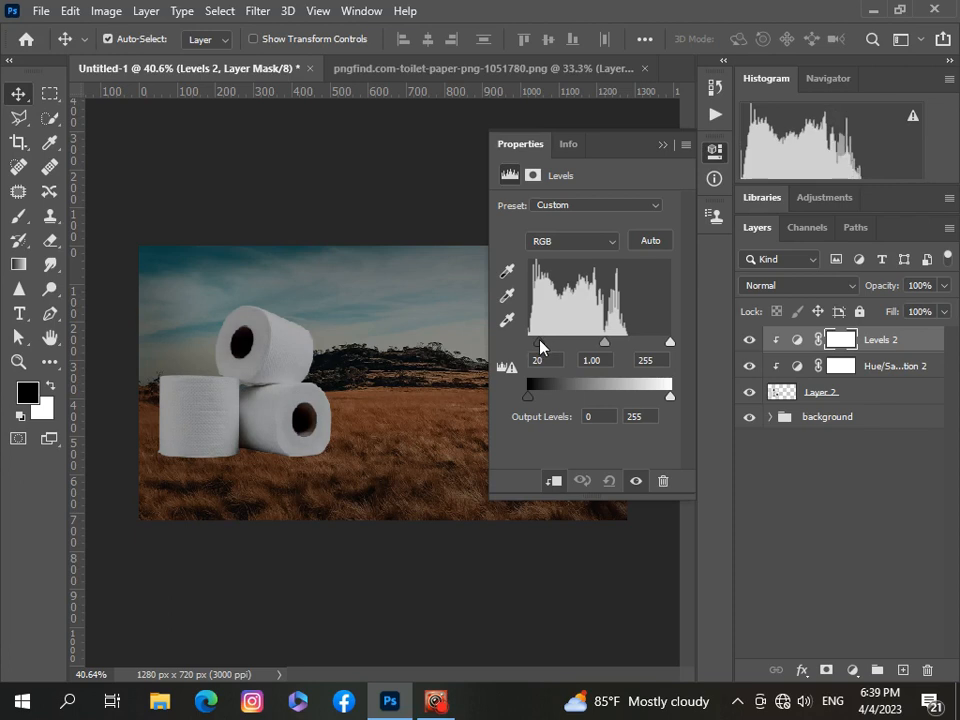
pyautogui.moveTo(669, 401); pyautogui.dragTo(667, 399)
pyautogui.moveTo(528, 397); pyautogui.dragTo(537, 399)
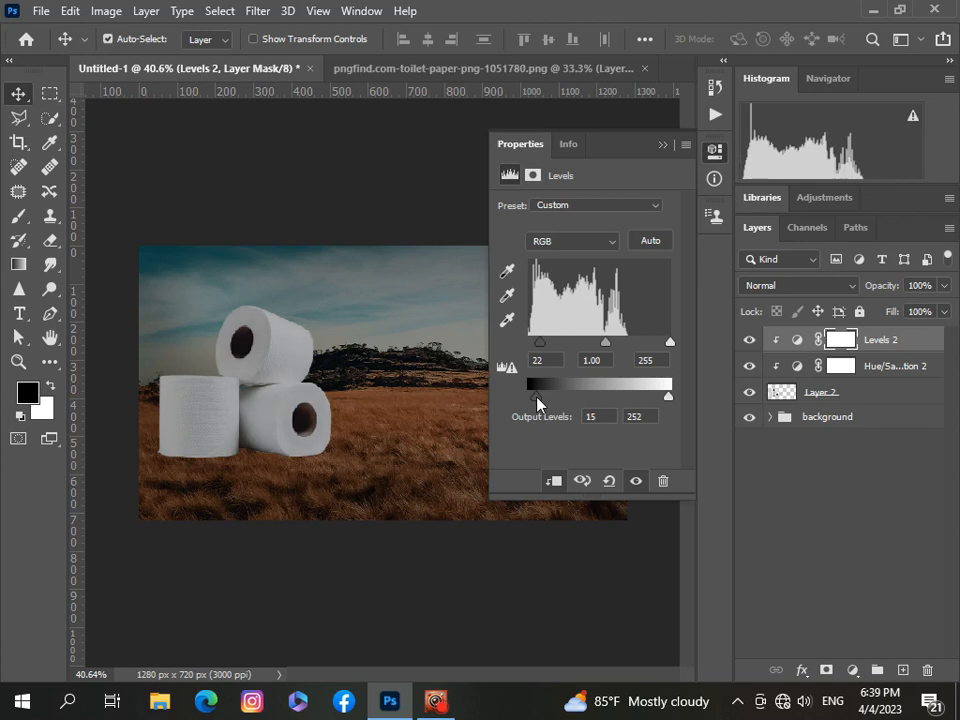
pyautogui.click(663, 145)
pyautogui.scroll(4, 236, 467)
pyautogui.scroll(-3, 236, 467)
pyautogui.scroll(1, 236, 467)
pyautogui.scroll(-1, 236, 467)
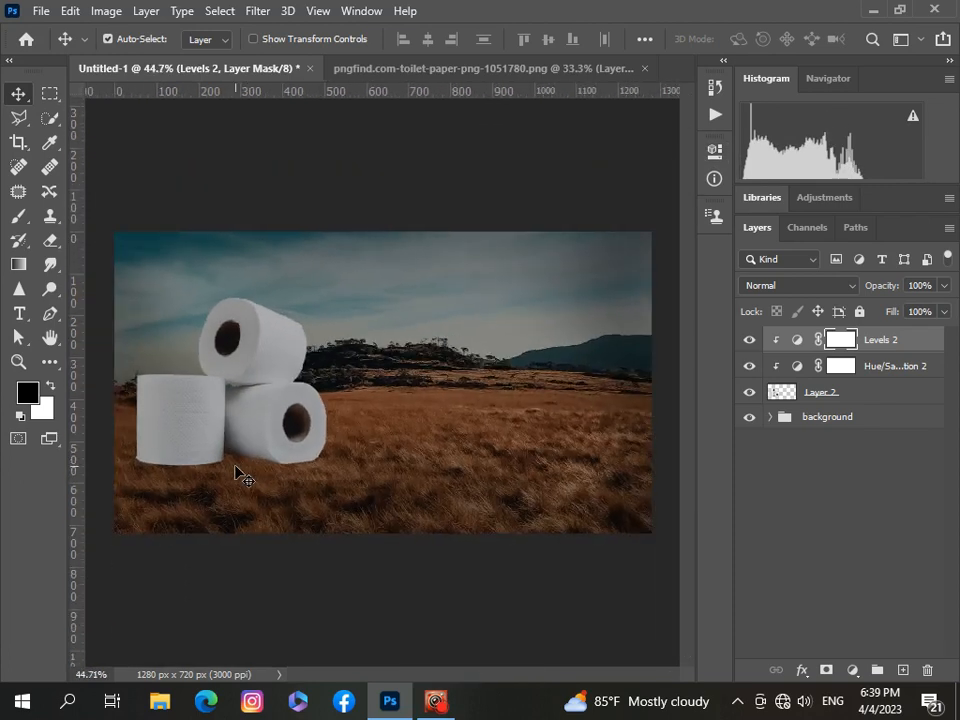
# - Add an empty layer above the adjustments and set the soft brush size to 45 px
pyautogui.click(902, 670)
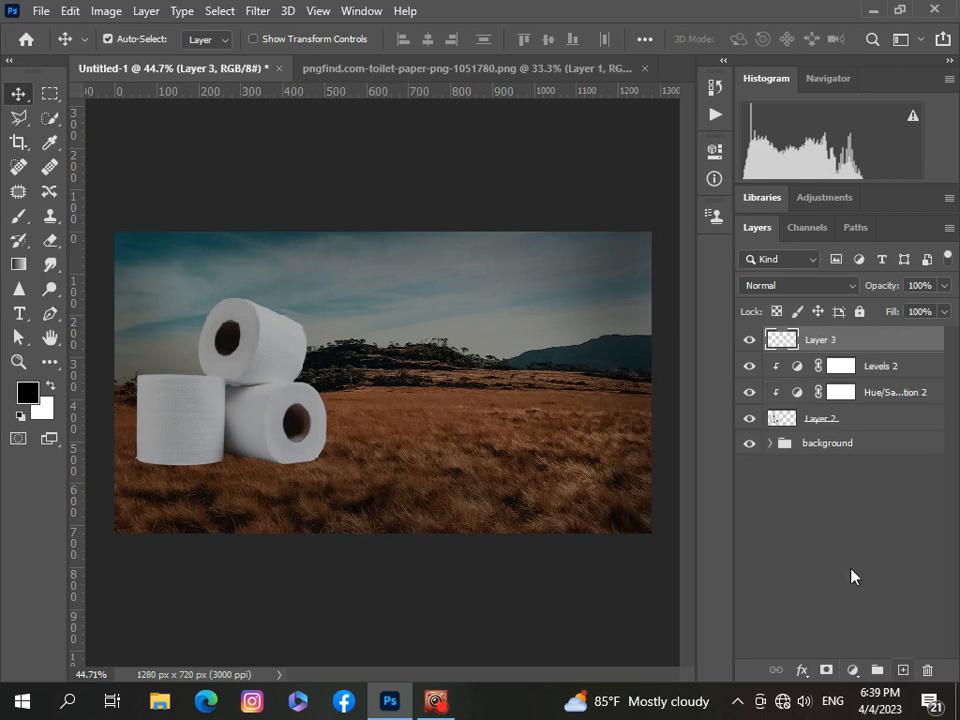
pyautogui.click(18, 215)
pyautogui.click(135, 40)
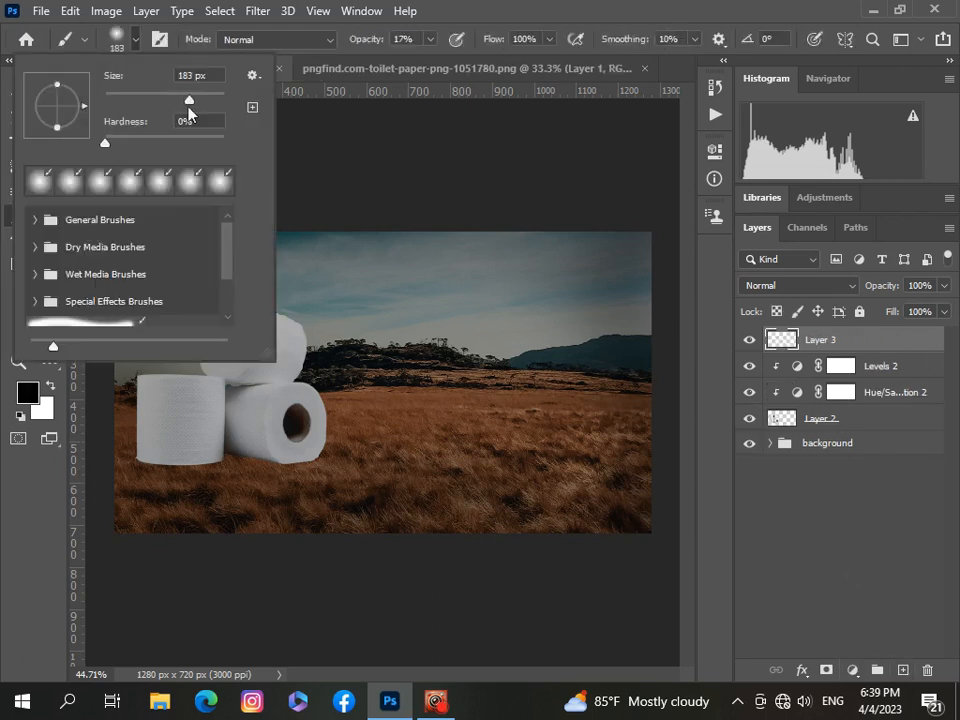
pyautogui.moveTo(133, 100); pyautogui.dragTo(128, 100)
pyautogui.scroll(6, 110, 525)
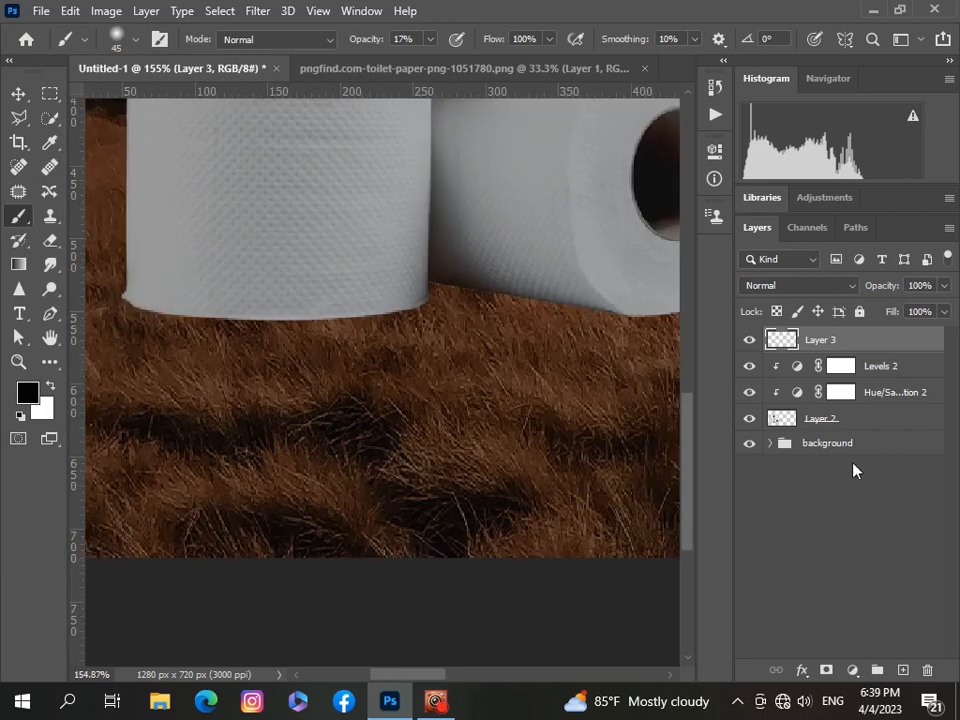
# - Delete the empty top layer and add a layer mask to the toilet paper layer
pyautogui.click(927, 670)
pyautogui.click(424, 358)
pyautogui.click(880, 393)
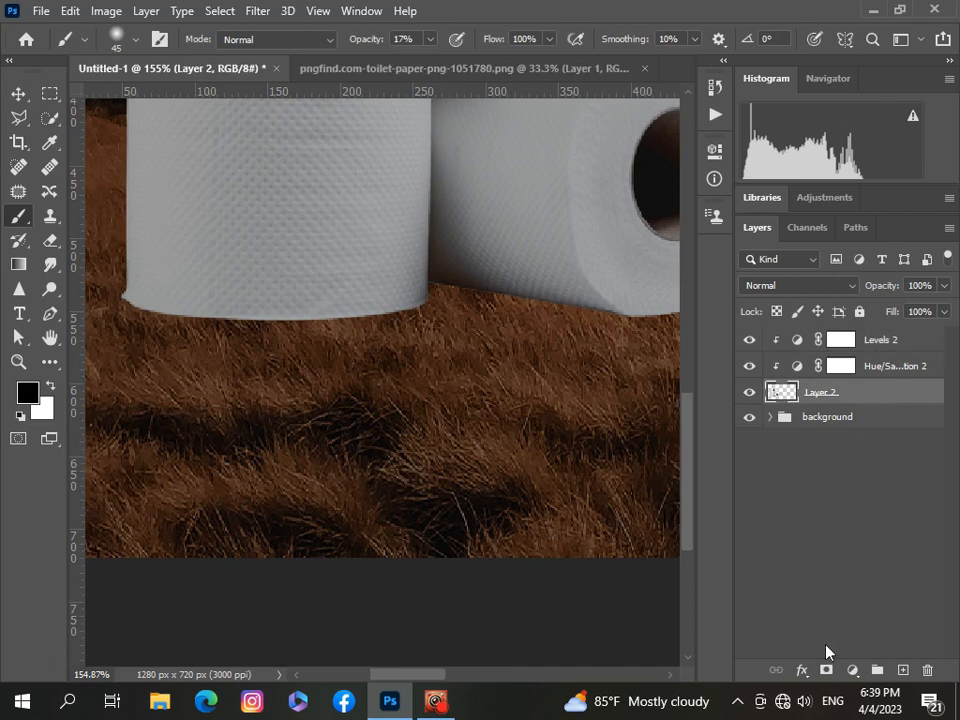
pyautogui.click(826, 670)
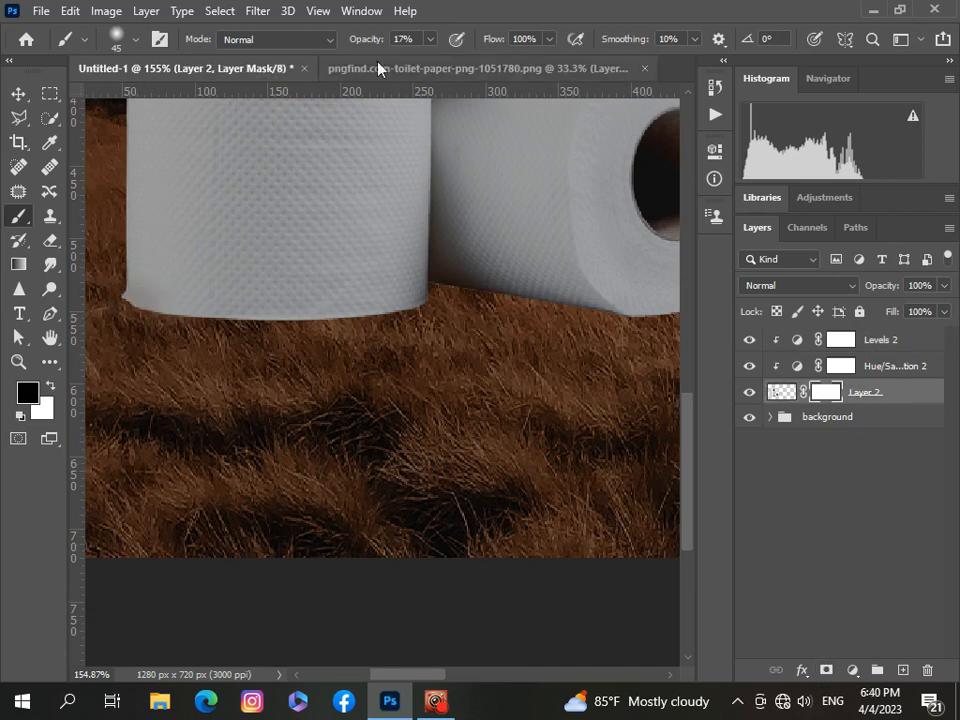
# - Set the brush opacity to 100% and paint black on the mask along the upright roll's bottom edge to blend it into the grass
pyautogui.click(430, 39)
pyautogui.moveTo(137, 321)
pyautogui.mouseDown()
pyautogui.moveTo(269, 338)
pyautogui.moveTo(433, 325)
pyautogui.mouseUp()
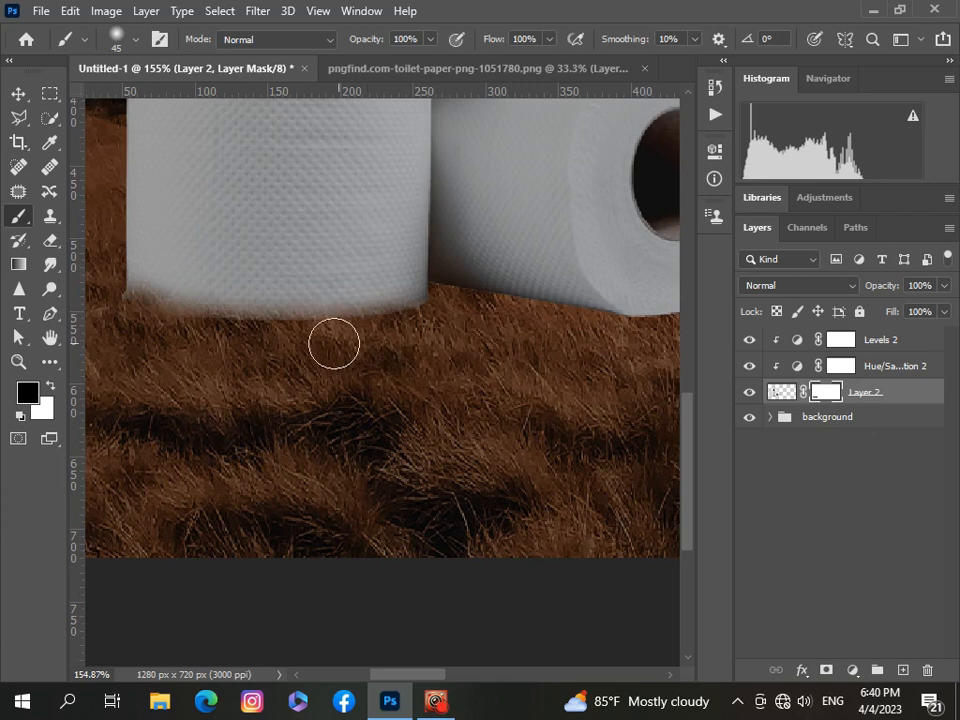
pyautogui.scroll(-3, 462, 363)
pyautogui.scroll(-1, 462, 363)
pyautogui.scroll(4, 508, 368)
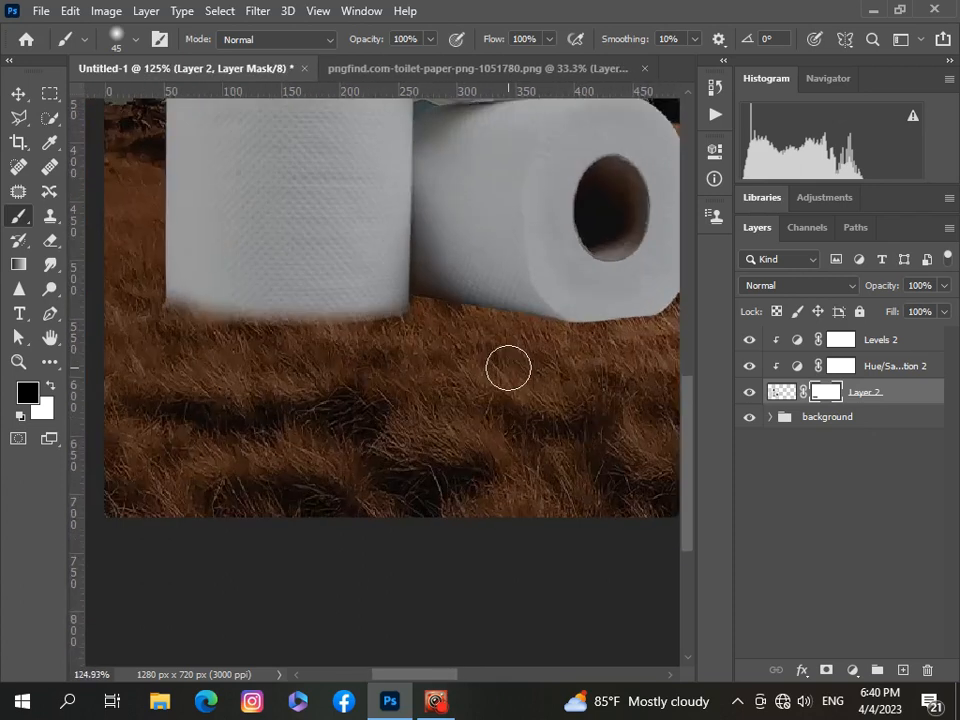
# - Mask out the bottom and lower right edge of the lower lying roll's front face so it blends into the grass
pyautogui.moveTo(420, 680); pyautogui.dragTo(440, 680)
pyautogui.scroll(2, 429, 300)
pyautogui.moveTo(429, 300)
pyautogui.mouseDown()
pyautogui.moveTo(456, 285)
pyautogui.moveTo(591, 274)
pyautogui.moveTo(627, 246)
pyautogui.mouseUp()
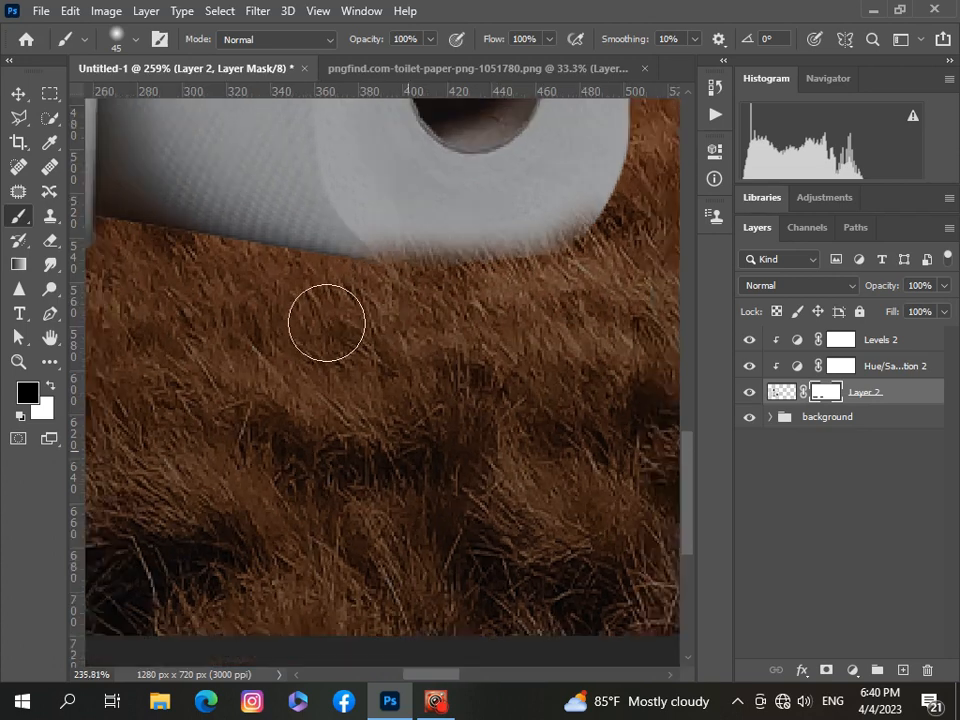
pyautogui.scroll(-3, 326, 321)
# - Reduce the brush size to 20 px and mask the remaining lower edge of the lying roll beside the upright one
pyautogui.click(138, 42)
pyautogui.moveTo(131, 103); pyautogui.dragTo(115, 104)
pyautogui.click(311, 320)
pyautogui.scroll(3, 272, 274)
pyautogui.scroll(3, 272, 274)
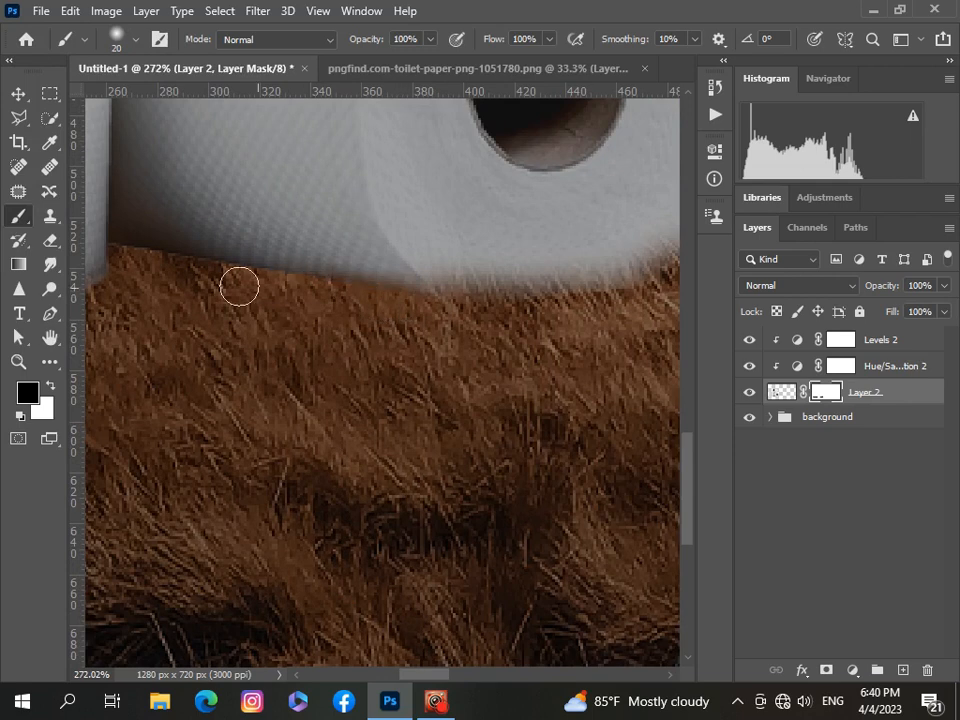
pyautogui.scroll(-4, 313, 341)
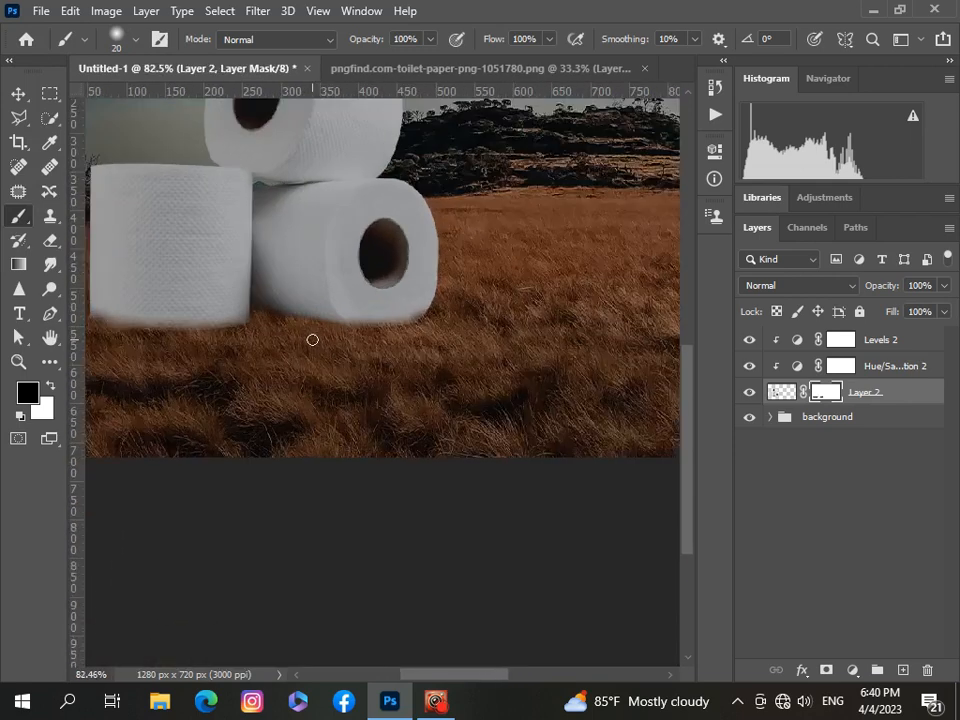
pyautogui.scroll(2, 477, 303)
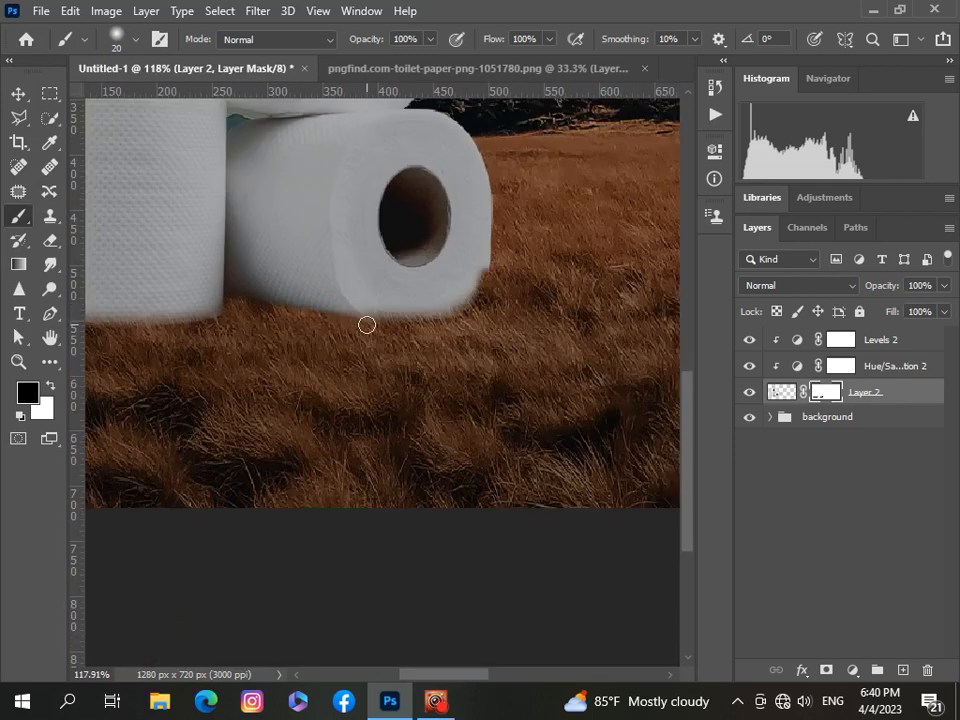
pyautogui.scroll(-2, 361, 322)
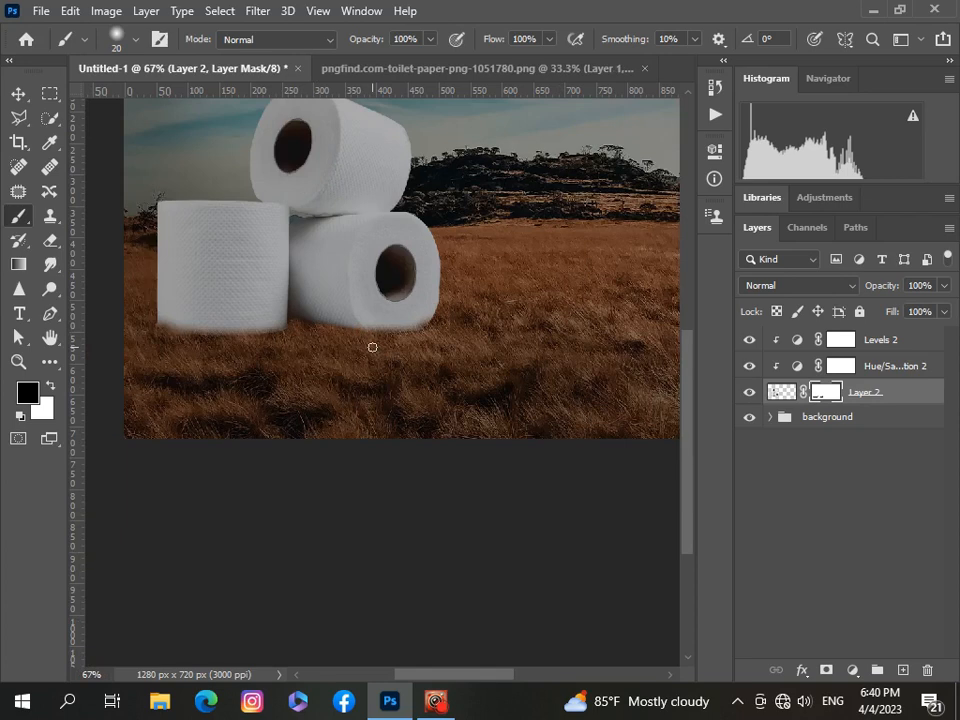
pyautogui.scroll(3, 373, 345)
pyautogui.scroll(-4, 403, 370)
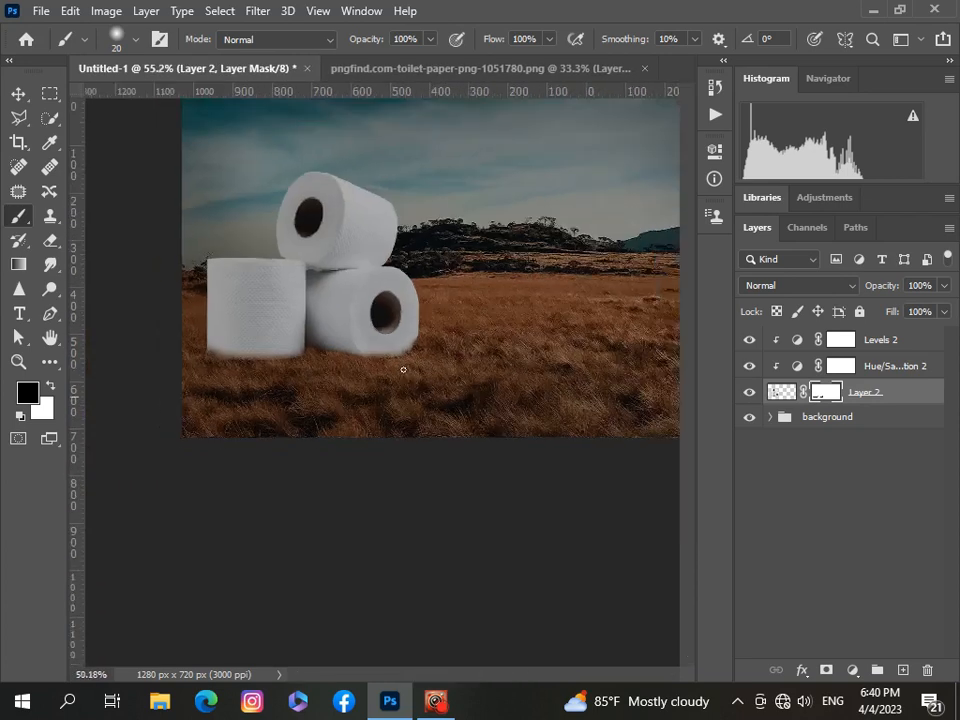
pyautogui.scroll(1, 259, 463)
pyautogui.scroll(-1, 261, 464)
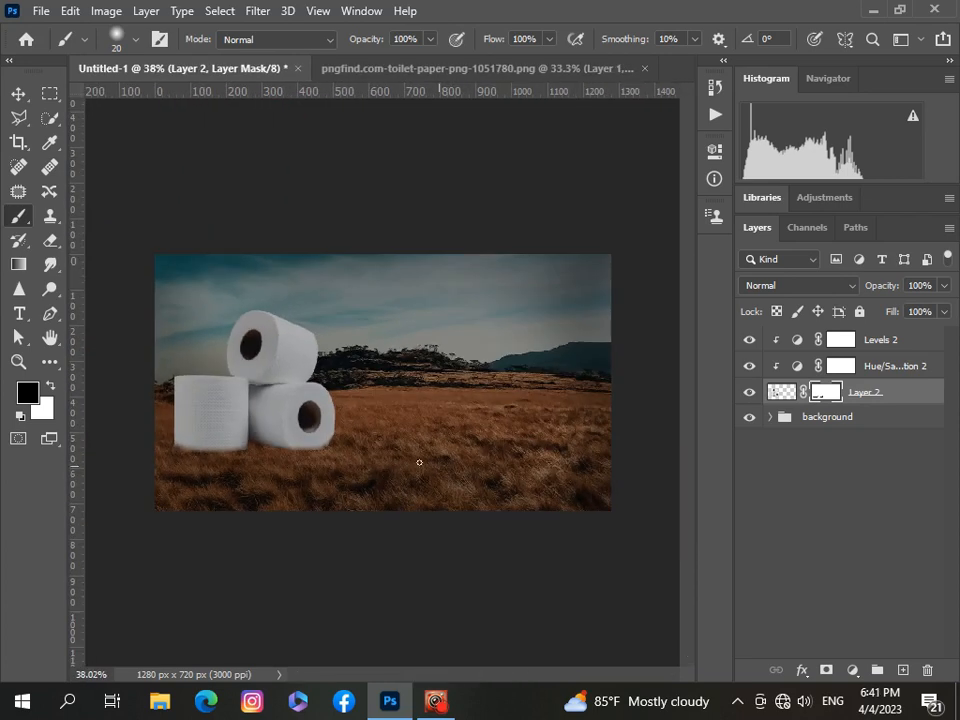
# - Group the toilet paper layer together with its clipped Hue/Saturation and Levels adjustment layers
pyautogui.click(778, 484)
pyautogui.scroll(1, 212, 434)
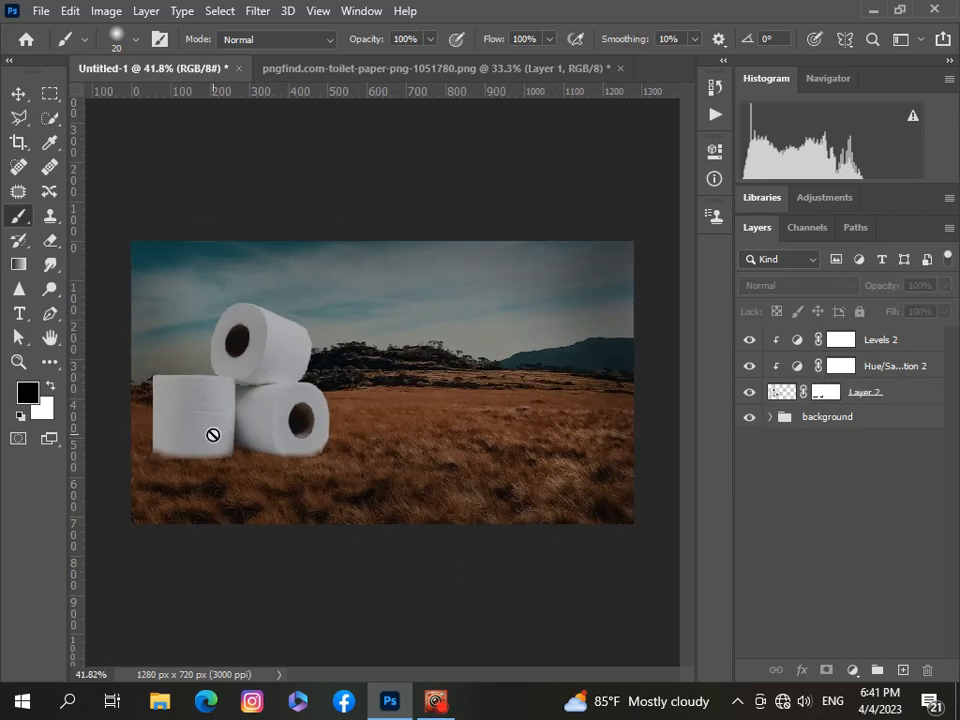
pyautogui.click(911, 341)
pyautogui.click(934, 368)
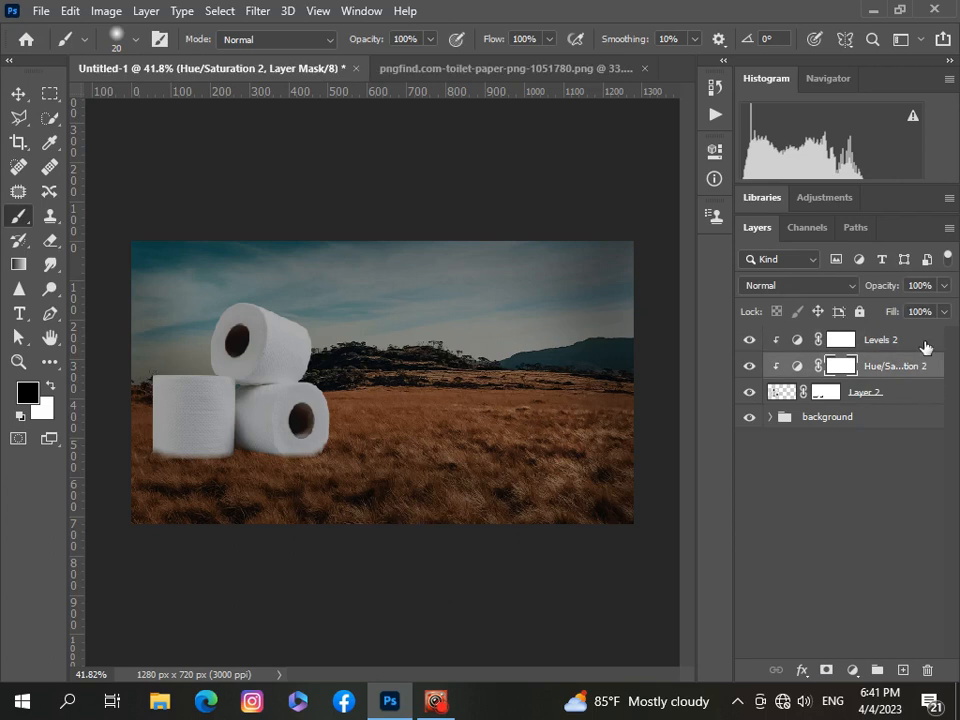
pyautogui.keyDown('shift'); pyautogui.click(926, 341); pyautogui.keyUp('shift')
pyautogui.hotkey('ctrl', 'g')
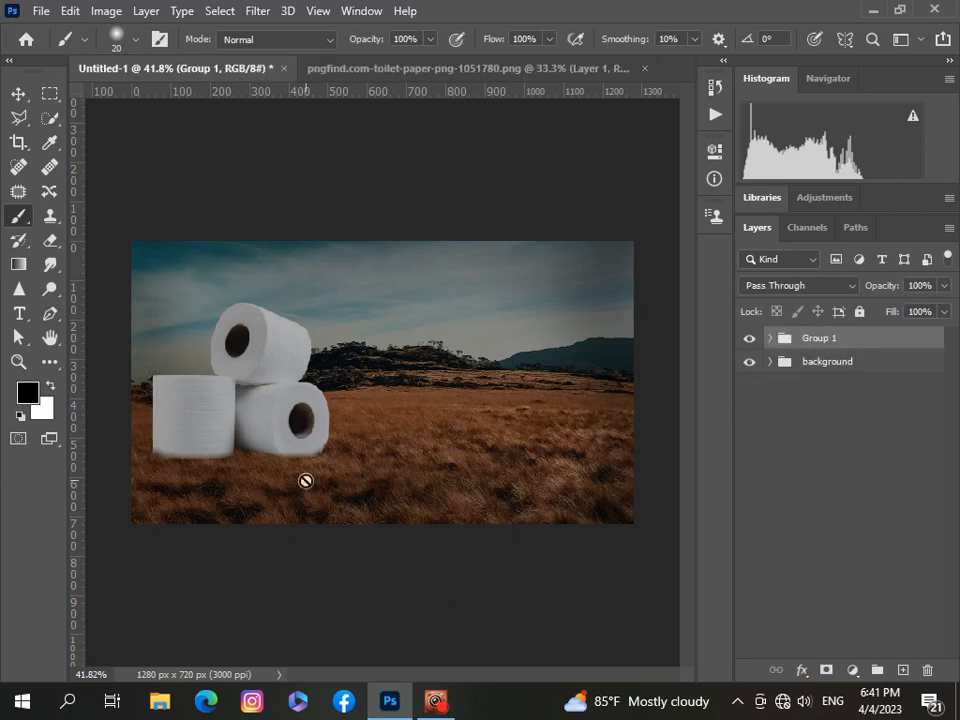
# - Open the vecteezy_books-composition image and bring its book stack into the Untitled-1 composite as a new layer
pyautogui.press('v')
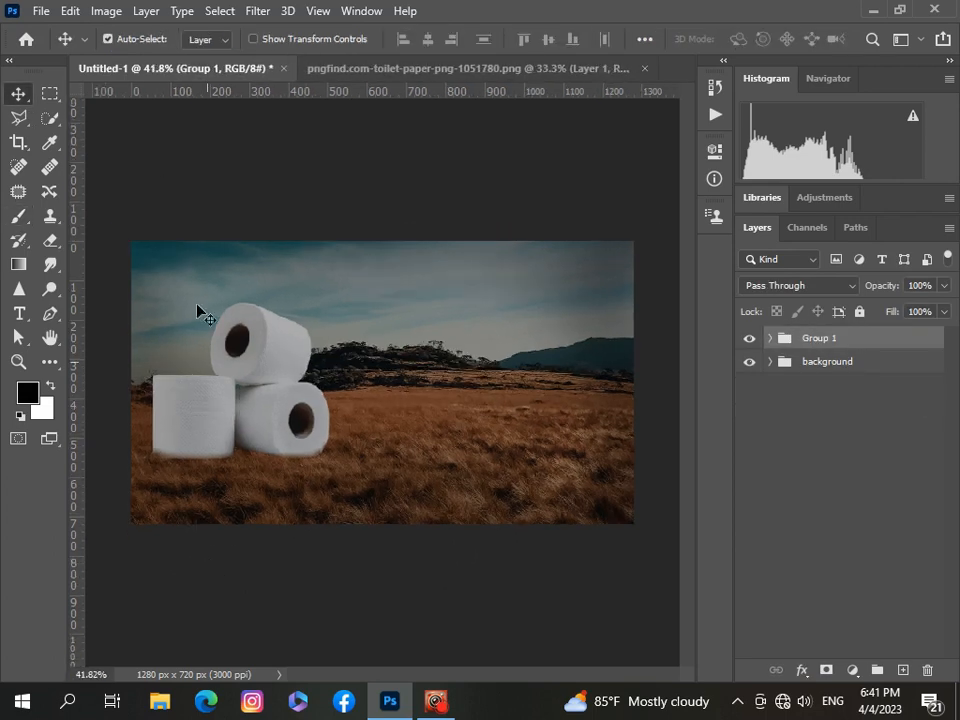
pyautogui.click(41, 12)
pyautogui.click(37, 30)
pyautogui.scroll(-3, 289, 214)
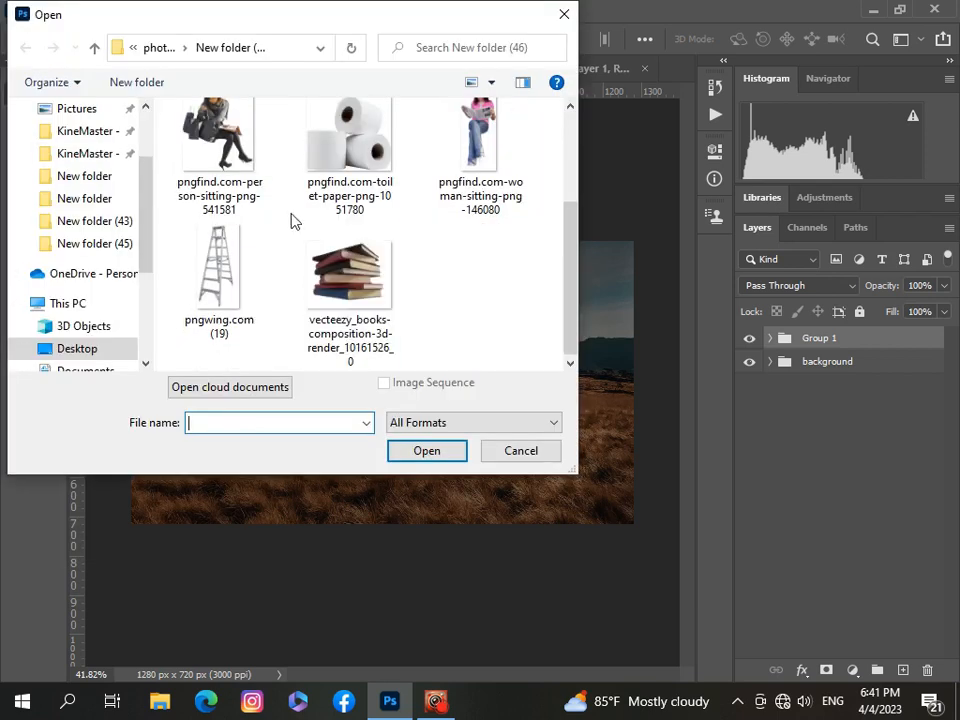
pyautogui.click(340, 268)
pyautogui.click(414, 454)
pyautogui.moveTo(414, 456); pyautogui.dragTo(407, 450)
pyautogui.click(685, 67)
pyautogui.click(647, 75)
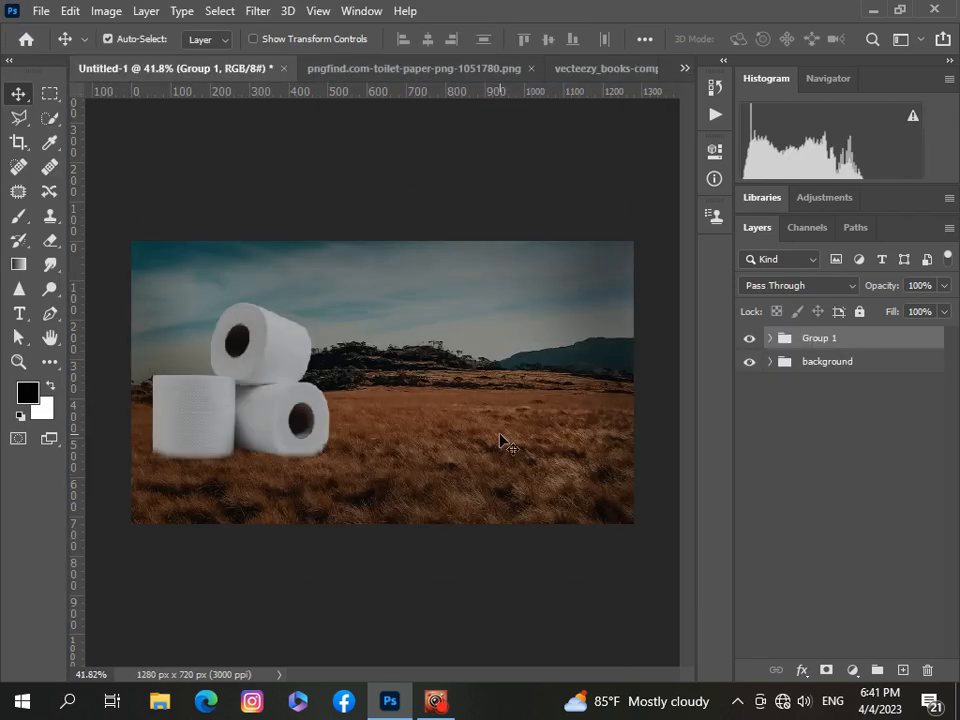
pyautogui.moveTo(502, 443); pyautogui.dragTo(499, 444)
# - Scale the book stack down to about 18% and place it on the grass at the right edge of the picture
pyautogui.hotkey('ctrl', 't')
pyautogui.hotkey('ctrl', '0')
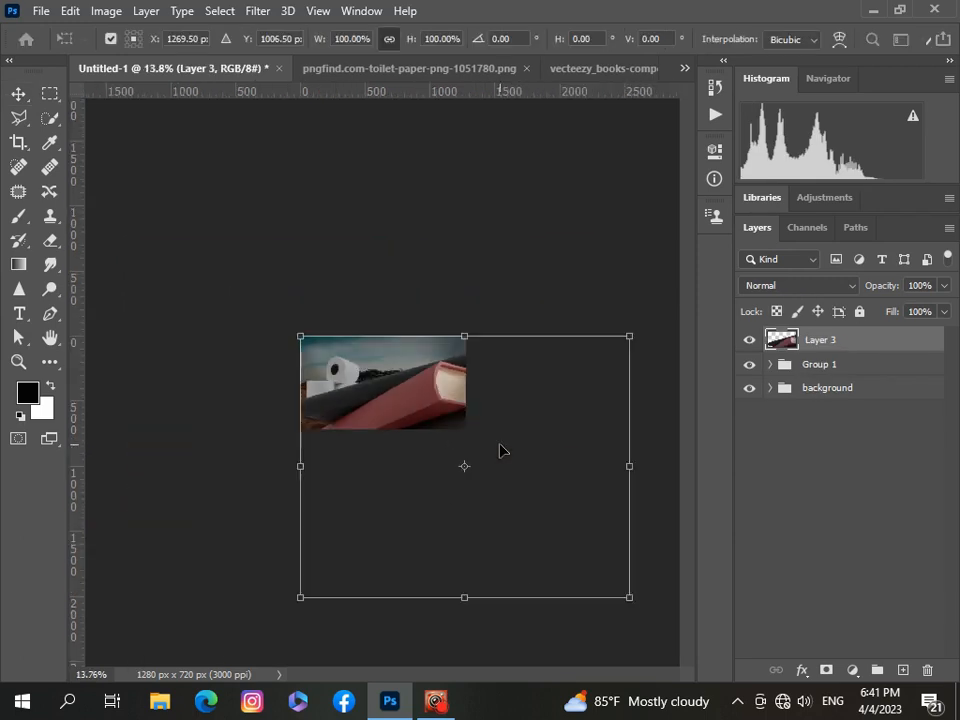
pyautogui.moveTo(627, 595); pyautogui.dragTo(430, 362)
pyautogui.scroll(7, 371, 401)
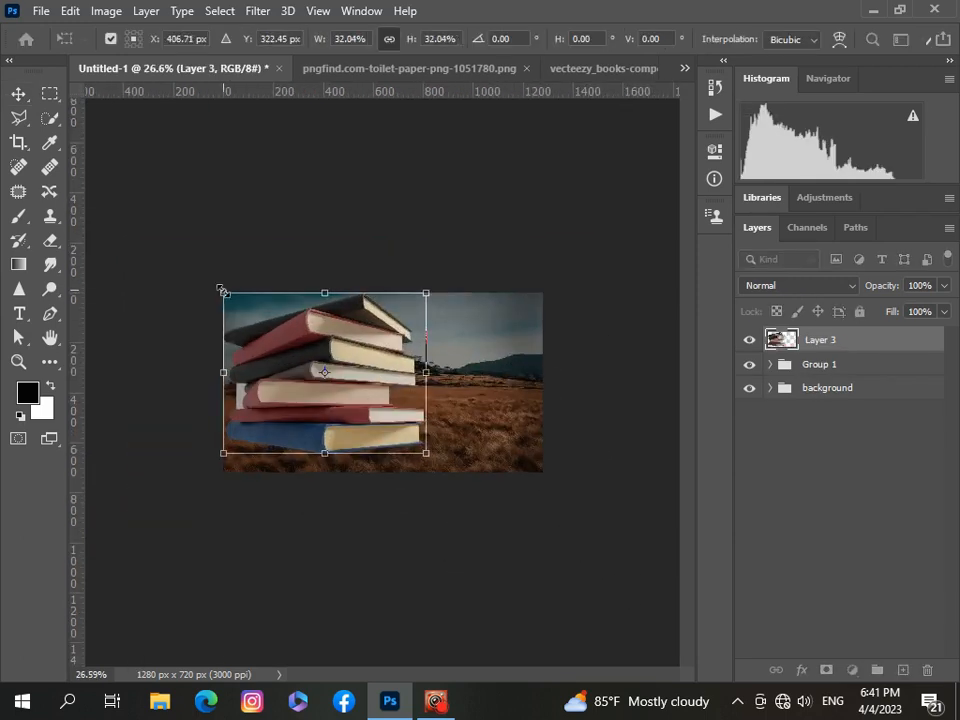
pyautogui.moveTo(222, 290); pyautogui.dragTo(297, 351)
pyautogui.moveTo(333, 430); pyautogui.dragTo(444, 422)
pyautogui.scroll(4, 442, 421)
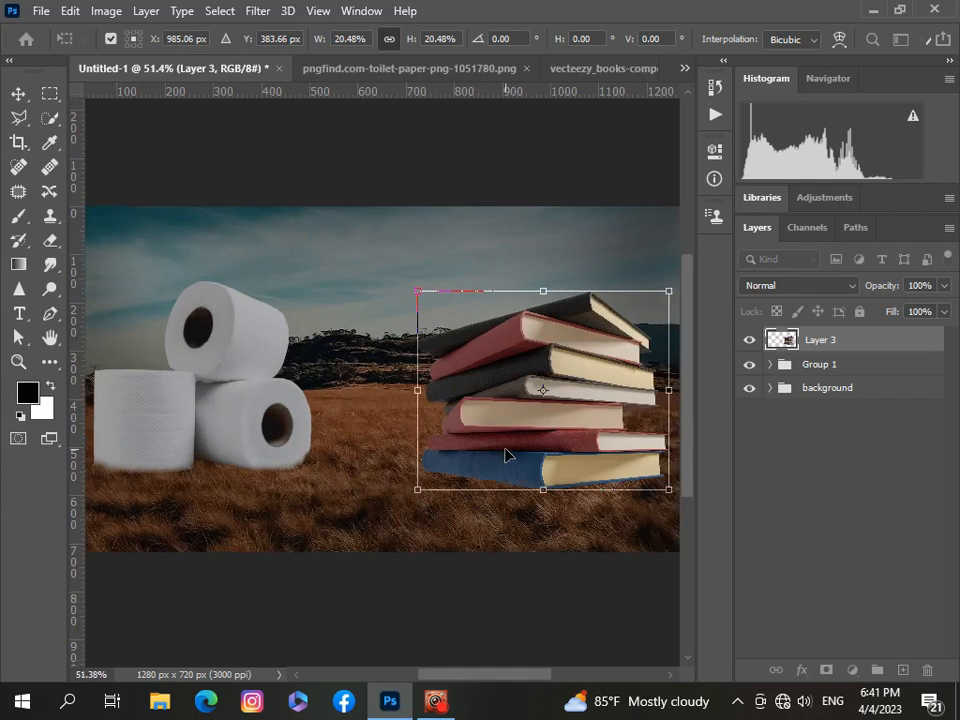
pyautogui.moveTo(507, 449); pyautogui.dragTo(523, 465)
pyautogui.moveTo(435, 301); pyautogui.dragTo(465, 326)
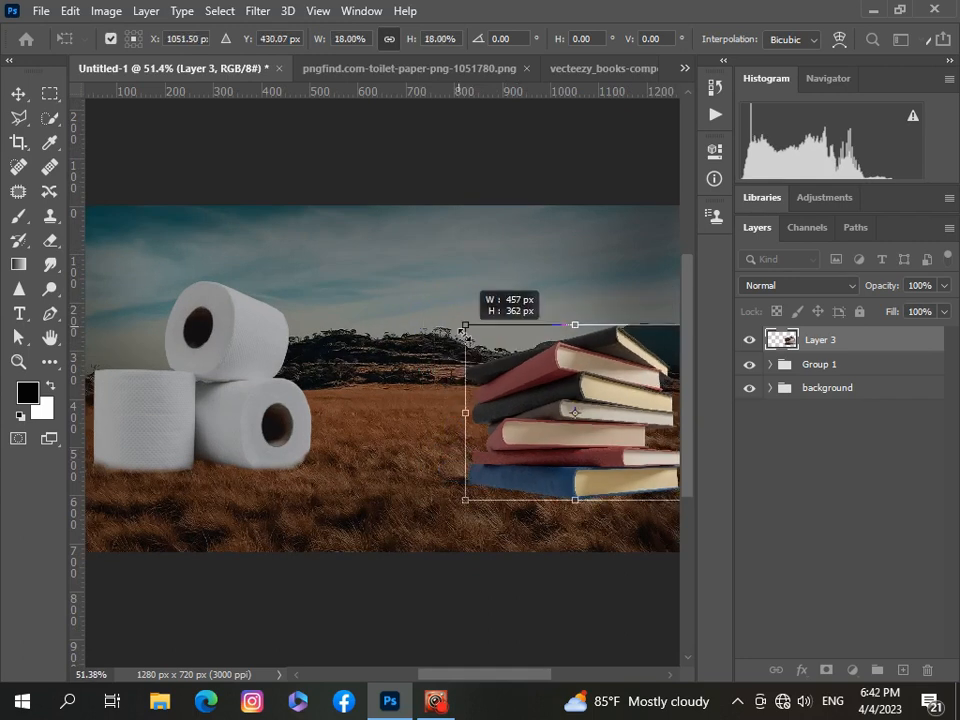
pyautogui.scroll(-1, 468, 356)
pyautogui.scroll(-1, 469, 357)
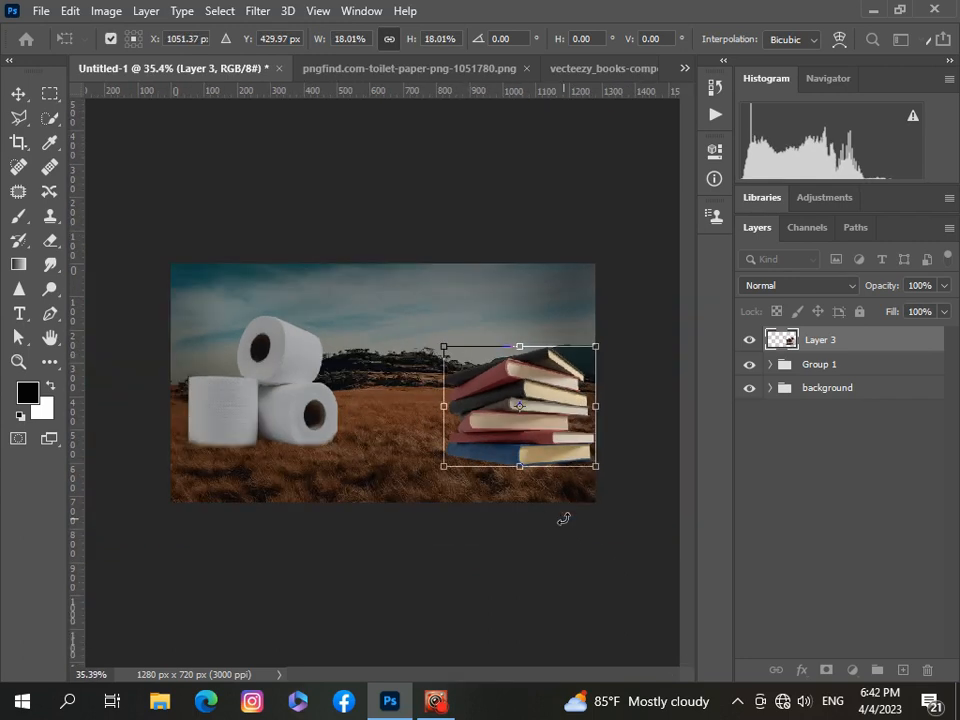
pyautogui.press('Return')
# - Add a Hue/Saturation adjustment clipped to the book stack and lower its lightness slightly
pyautogui.click(852, 669)
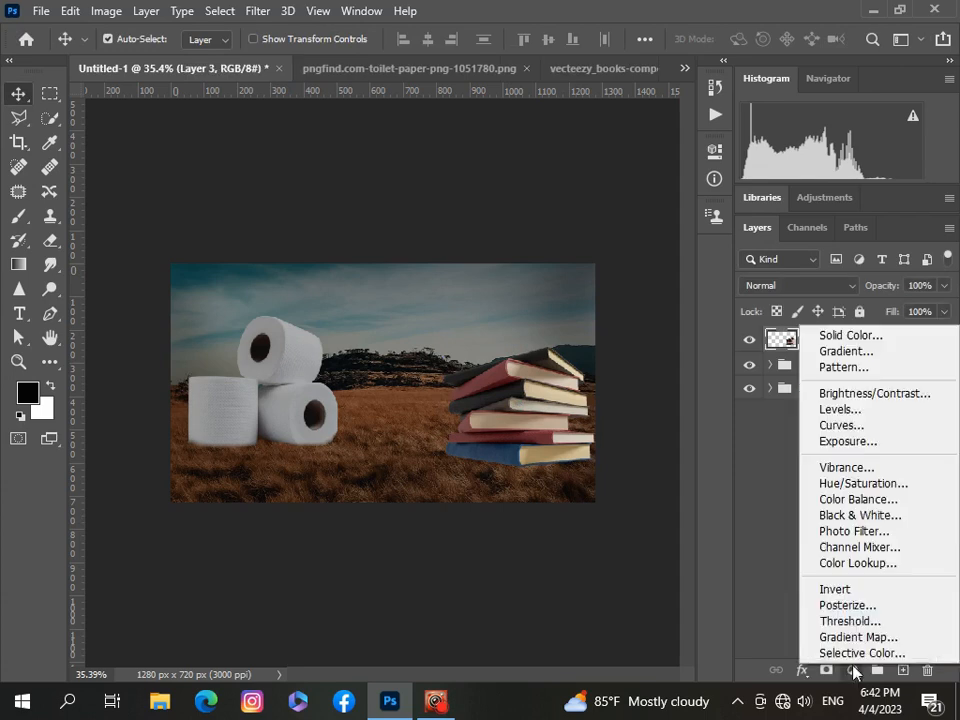
pyautogui.click(851, 485)
pyautogui.scroll(-2, 579, 441)
pyautogui.click(553, 481)
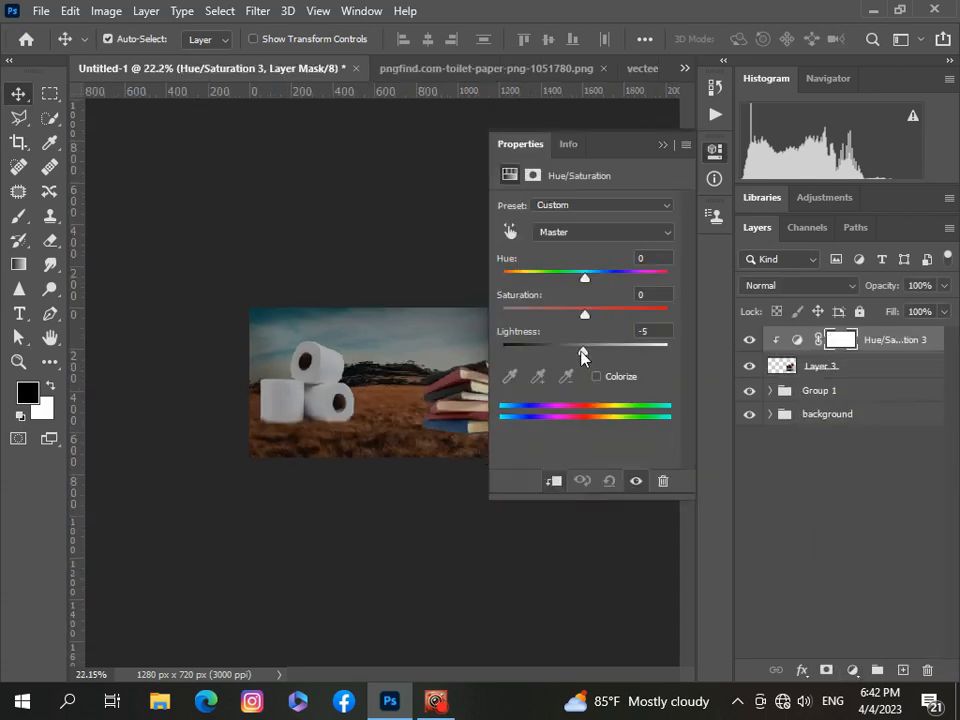
pyautogui.moveTo(583, 357); pyautogui.dragTo(574, 362)
pyautogui.click(661, 145)
pyautogui.scroll(2, 675, 300)
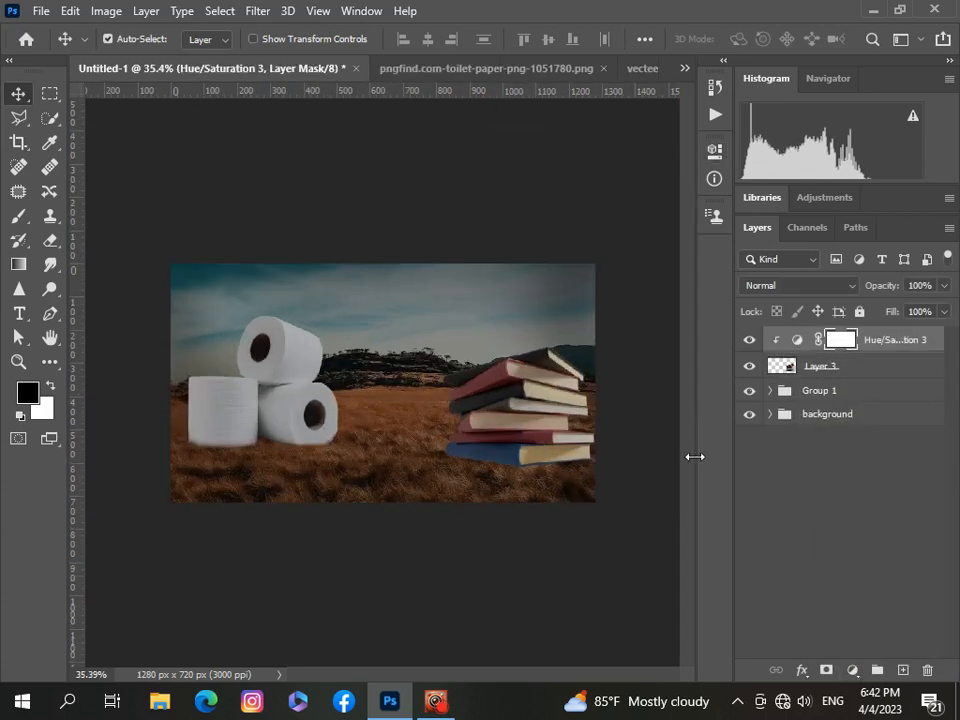
# - Add a Levels adjustment clipped to the book stack with input black 15 and output white 238
pyautogui.click(853, 670)
pyautogui.click(840, 409)
pyautogui.scroll(-2, 624, 433)
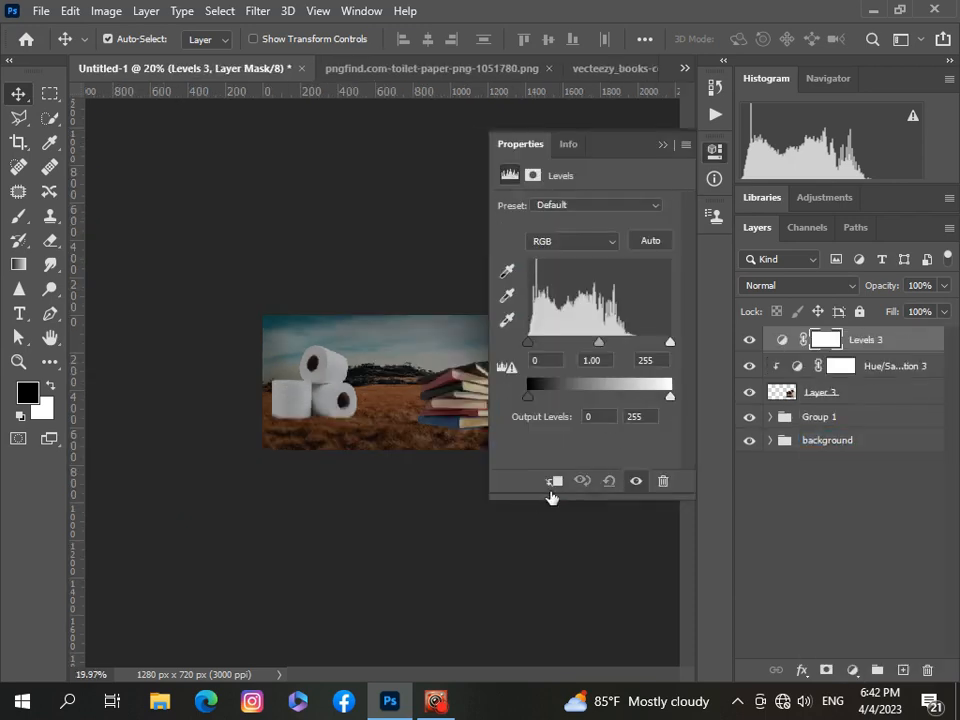
pyautogui.click(553, 481)
pyautogui.moveTo(528, 342); pyautogui.dragTo(537, 344)
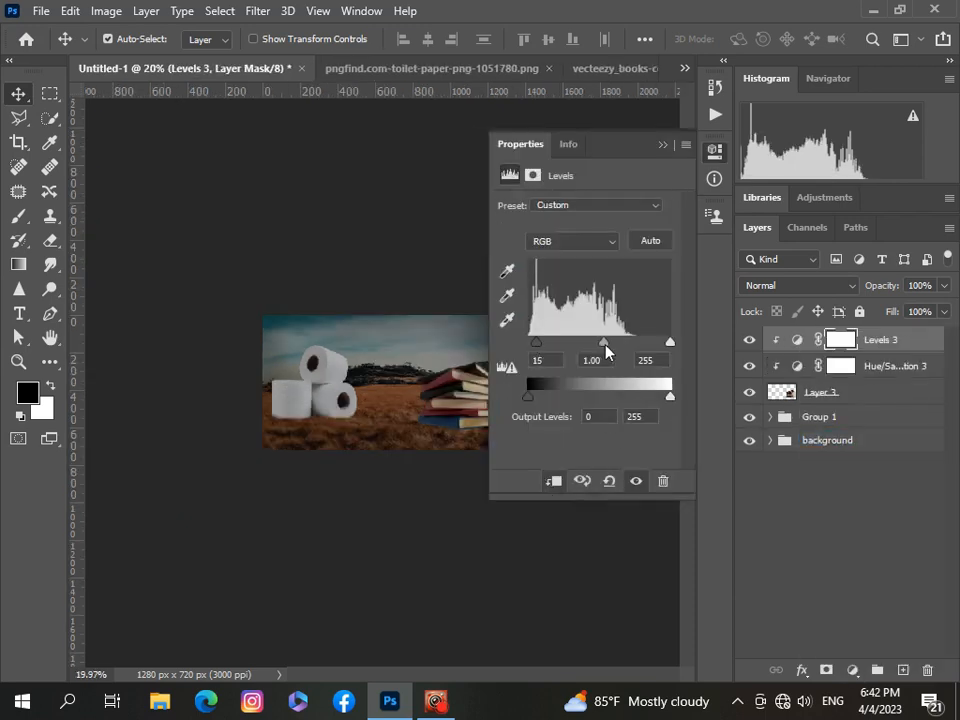
pyautogui.moveTo(669, 398); pyautogui.dragTo(661, 398)
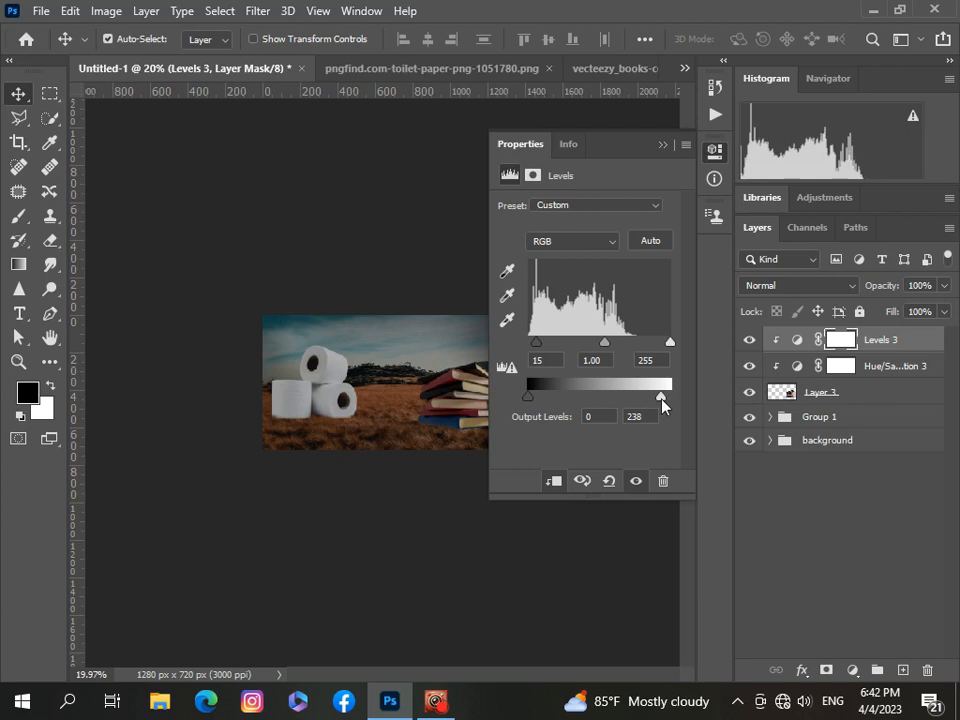
pyautogui.click(660, 145)
pyautogui.scroll(3, 446, 445)
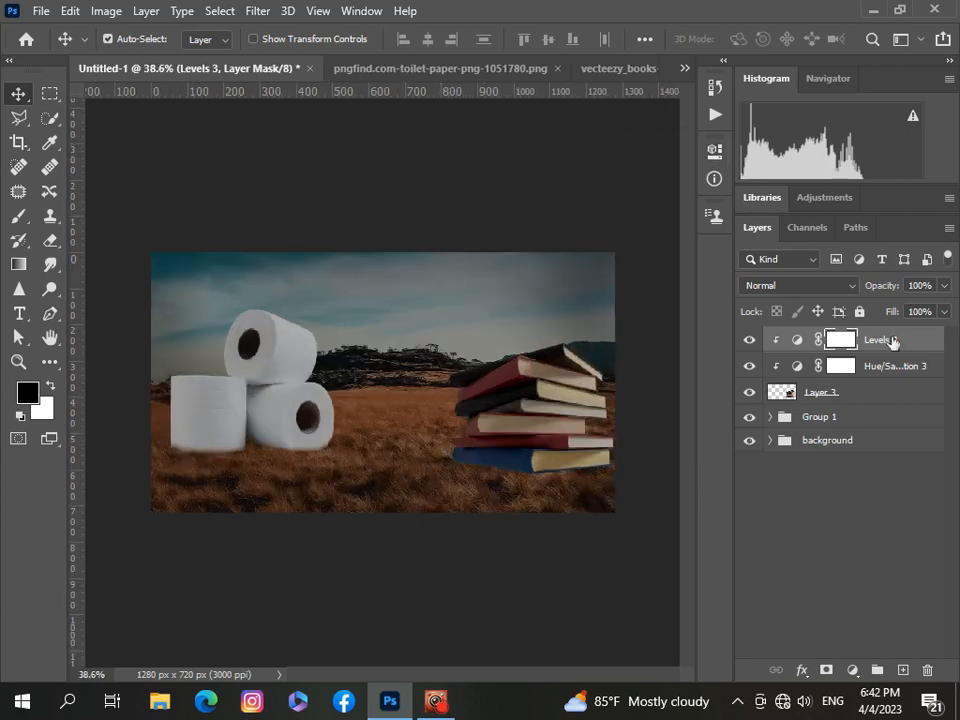
# - Add a layer mask to the book stack and paint black along the lower edge of the bottom book's pages
pyautogui.click(869, 393)
pyautogui.click(827, 670)
pyautogui.press('b')
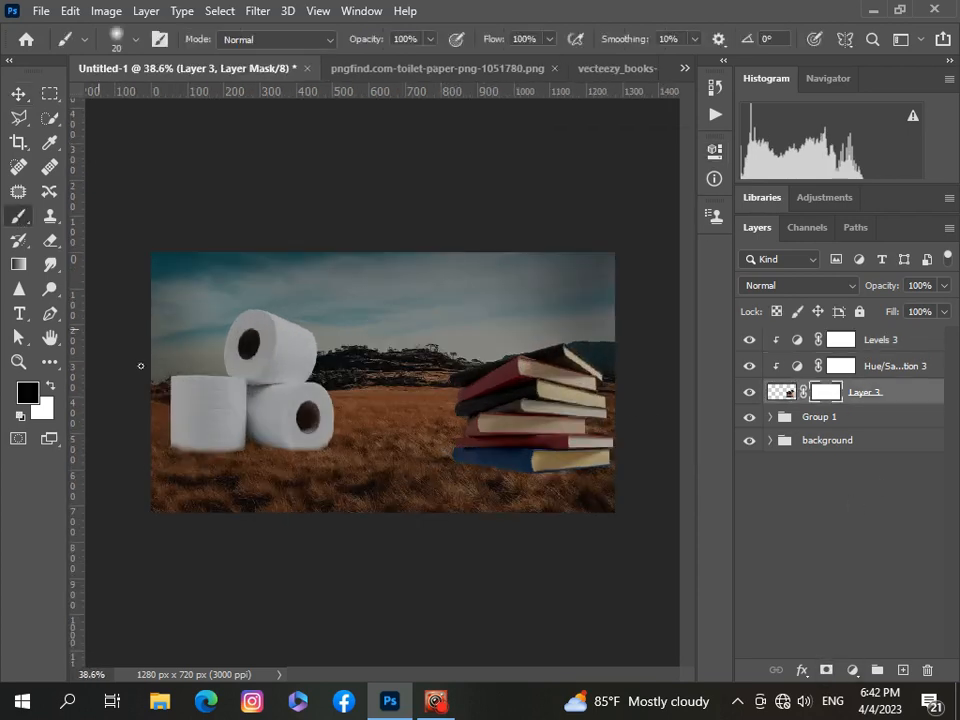
pyautogui.scroll(3, 489, 486)
pyautogui.scroll(3, 489, 486)
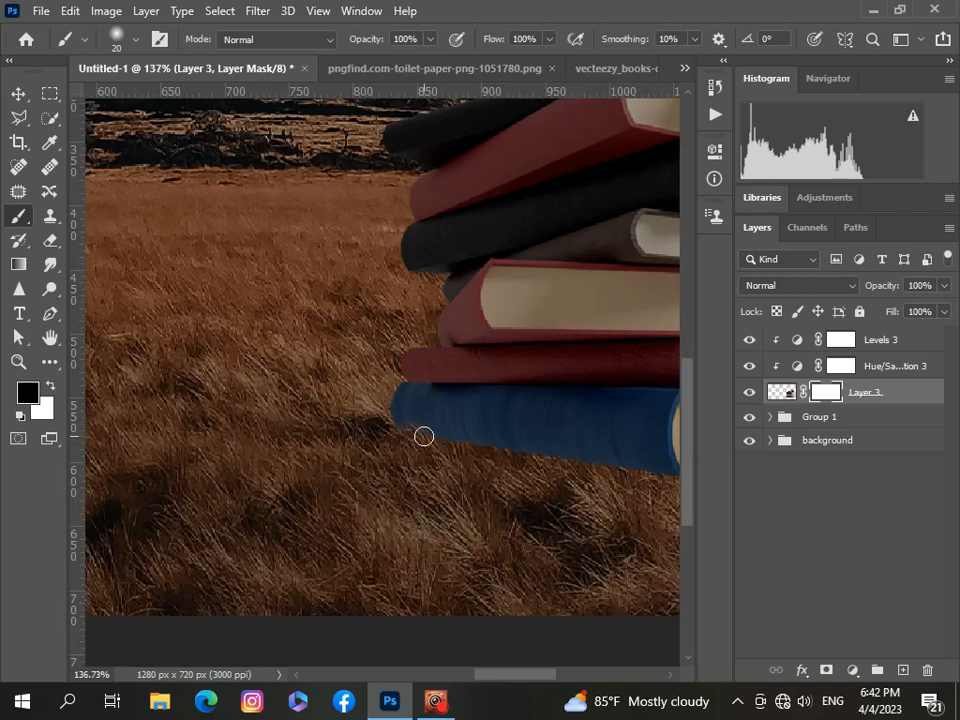
pyautogui.moveTo(528, 675); pyautogui.dragTo(572, 668)
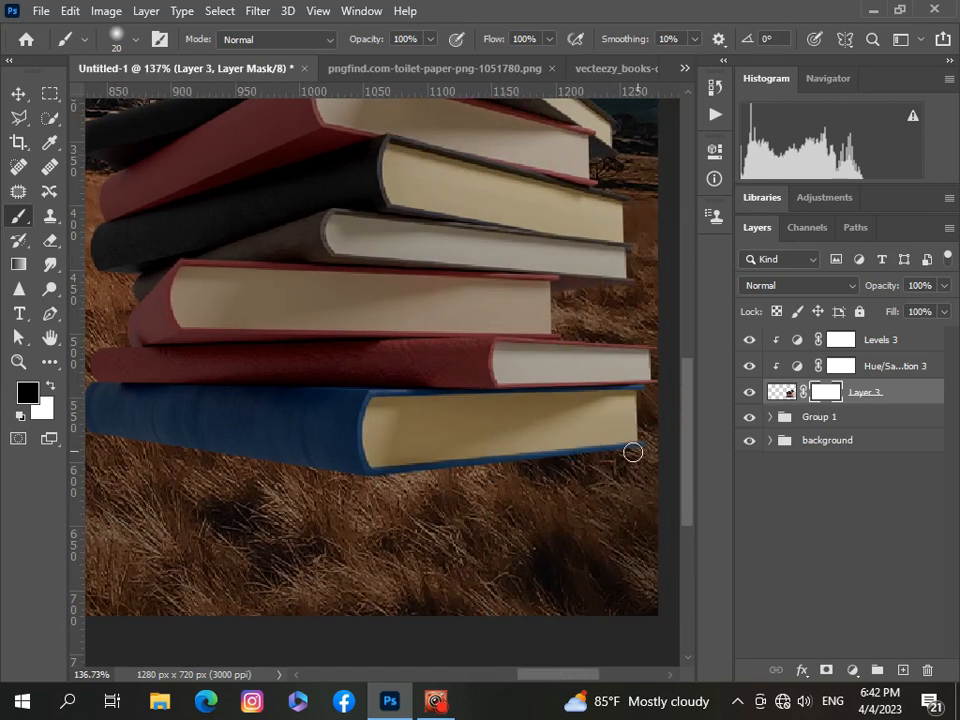
pyautogui.moveTo(553, 459); pyautogui.dragTo(399, 476)
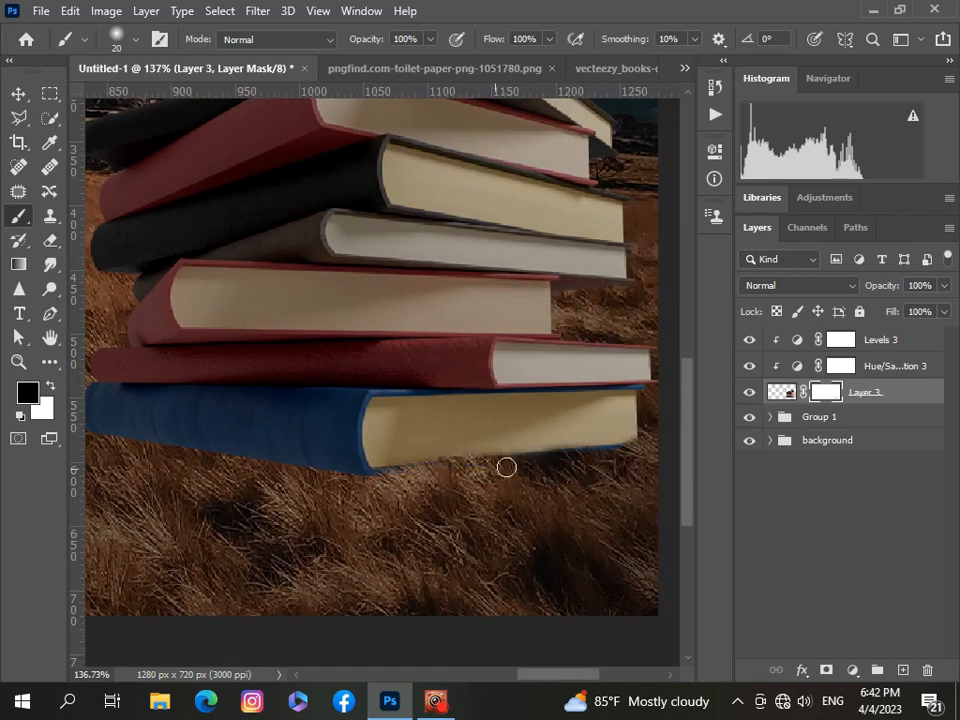
# - Enlarge the brush to 34 px and mask the blue bottom book's entire lower edge to blend it into the grass
pyautogui.click(134, 42)
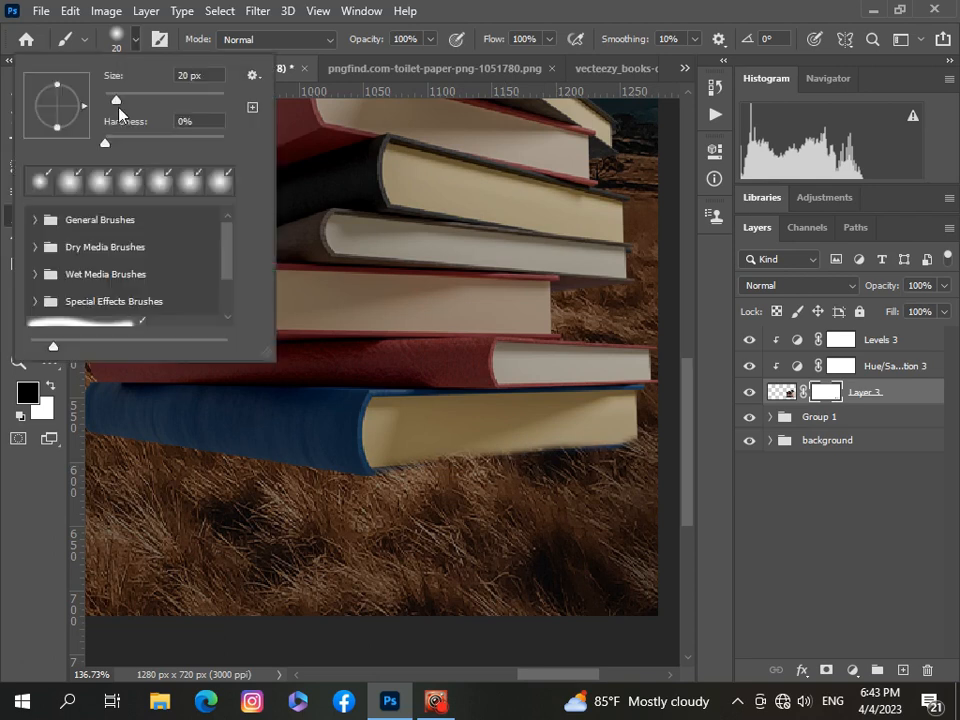
pyautogui.moveTo(117, 103); pyautogui.dragTo(125, 101)
pyautogui.moveTo(623, 450); pyautogui.dragTo(343, 489)
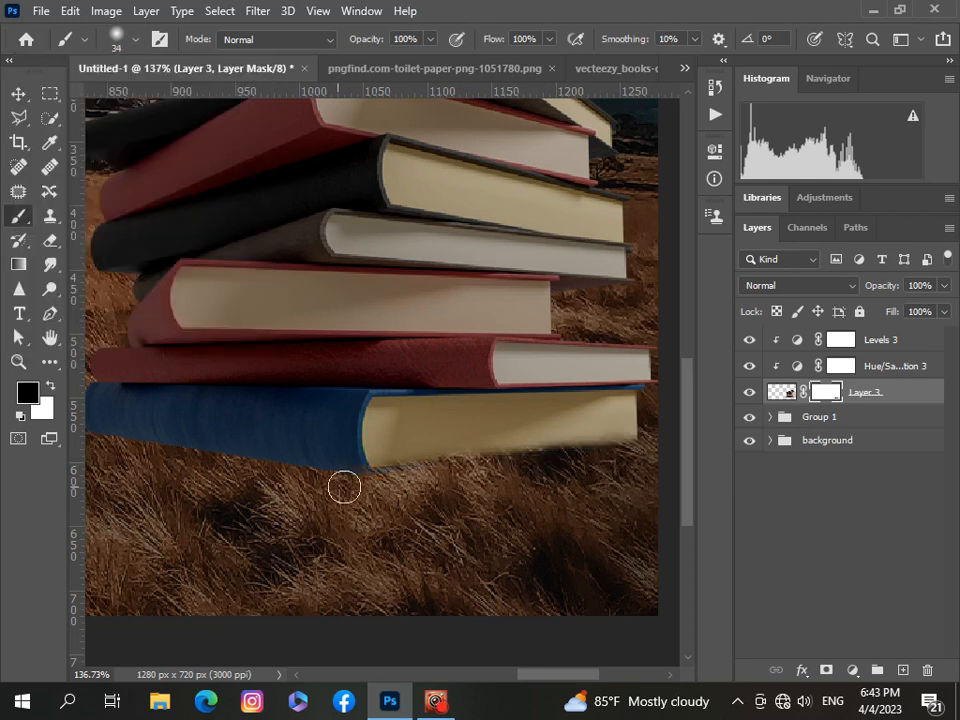
pyautogui.scroll(-3, 360, 486)
pyautogui.scroll(5, 330, 485)
pyautogui.moveTo(548, 675); pyautogui.dragTo(502, 680)
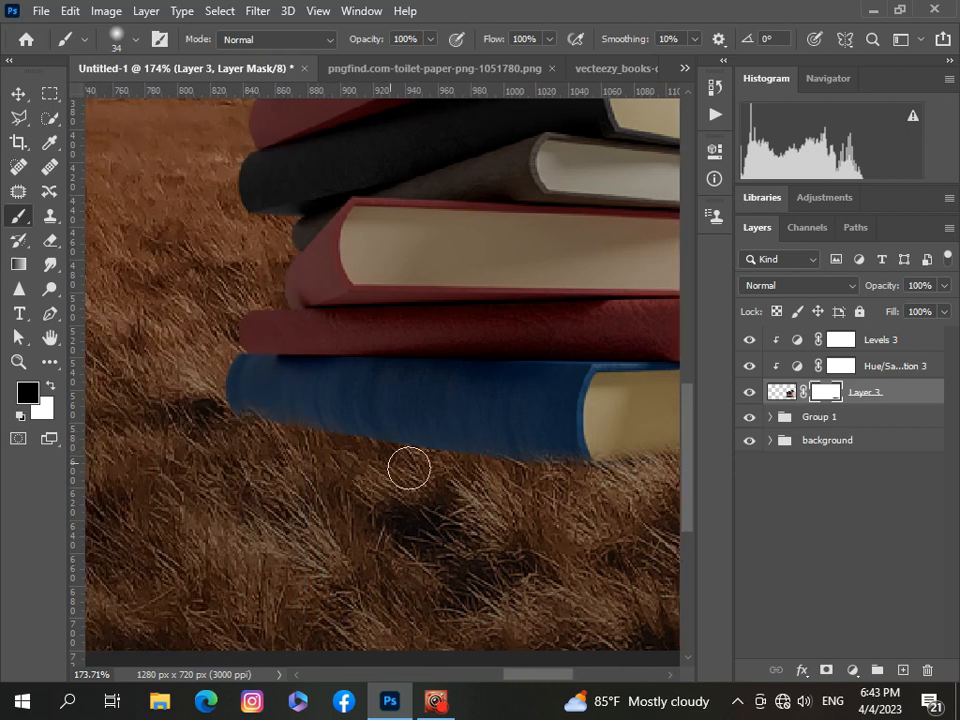
# - Examine up close and in the full composition how the book stack's masked lower edge blends into the grass
pyautogui.scroll(-5, 510, 500)
pyautogui.scroll(5, 482, 508)
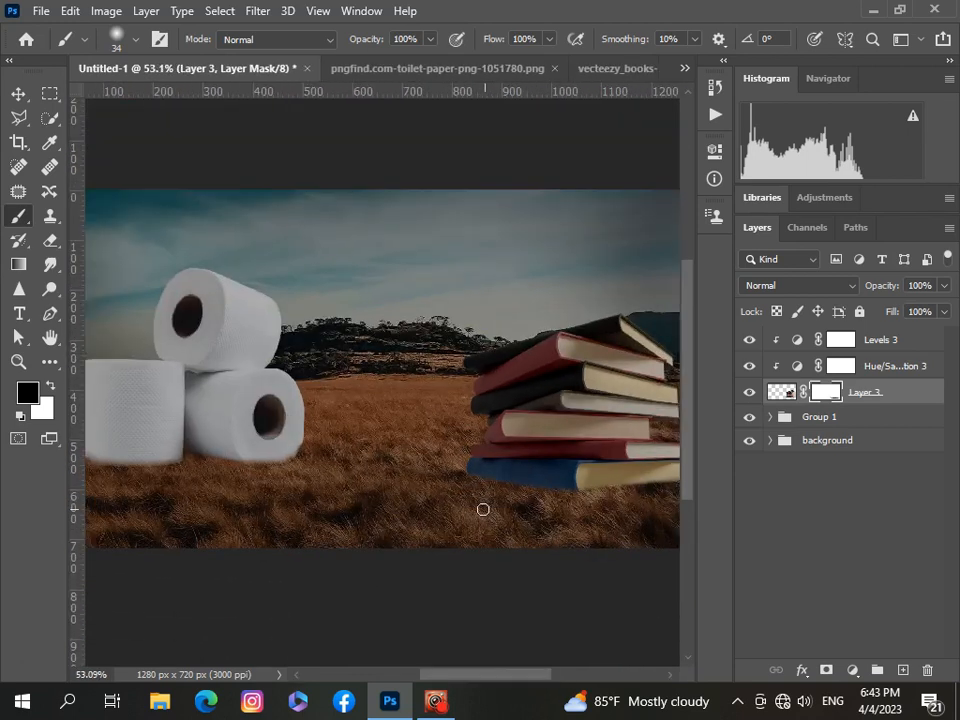
pyautogui.scroll(-4, 453, 480)
pyautogui.scroll(4, 598, 499)
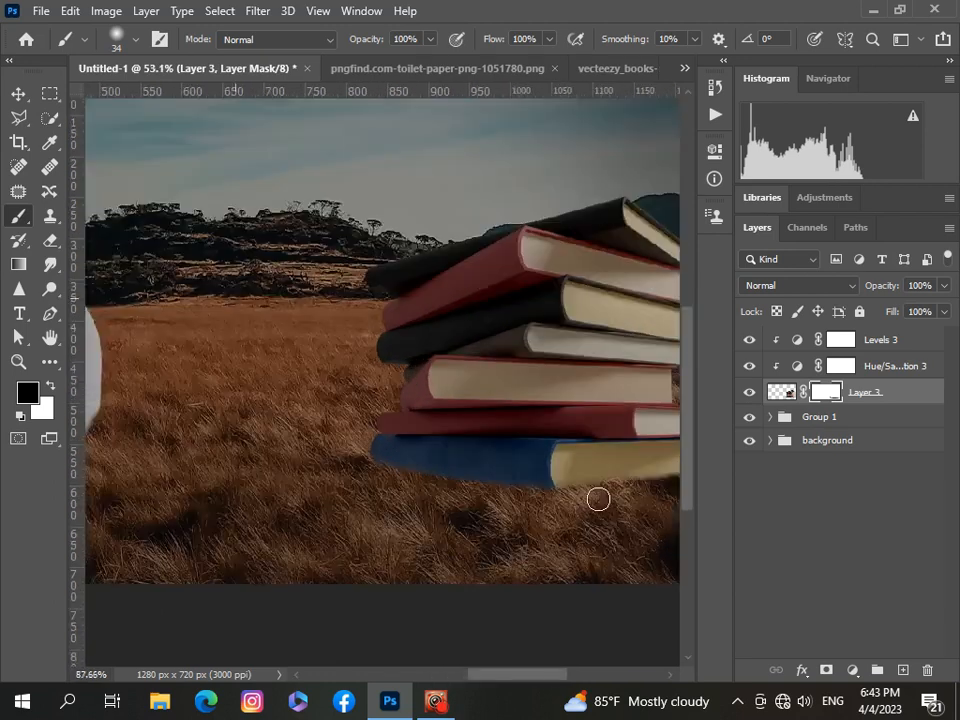
pyautogui.scroll(-2, 566, 576)
pyautogui.scroll(4, 549, 538)
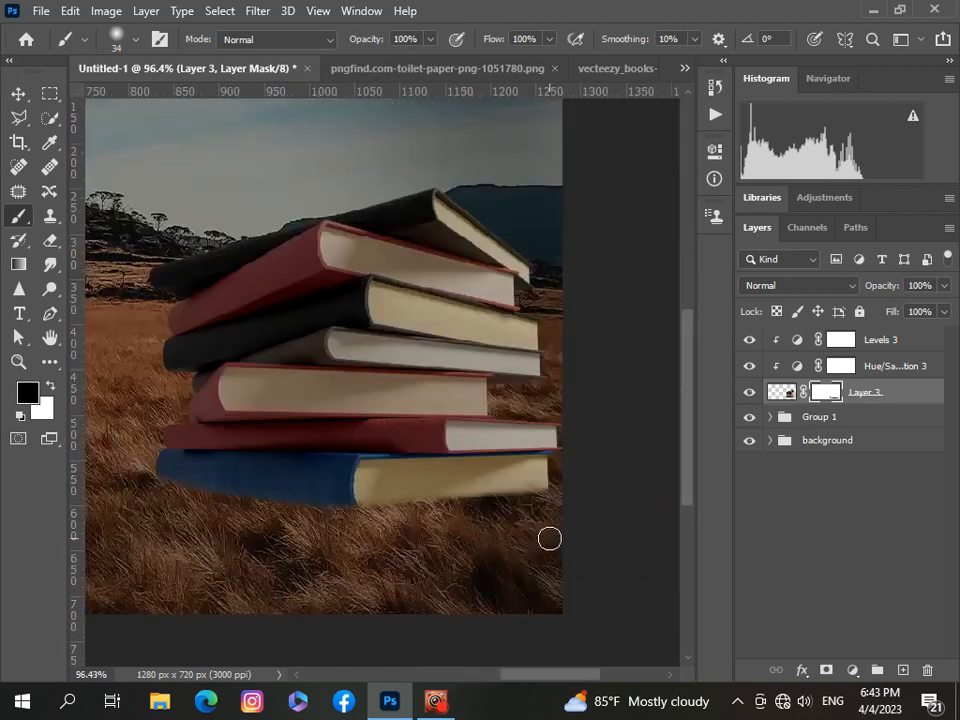
pyautogui.scroll(-5, 276, 515)
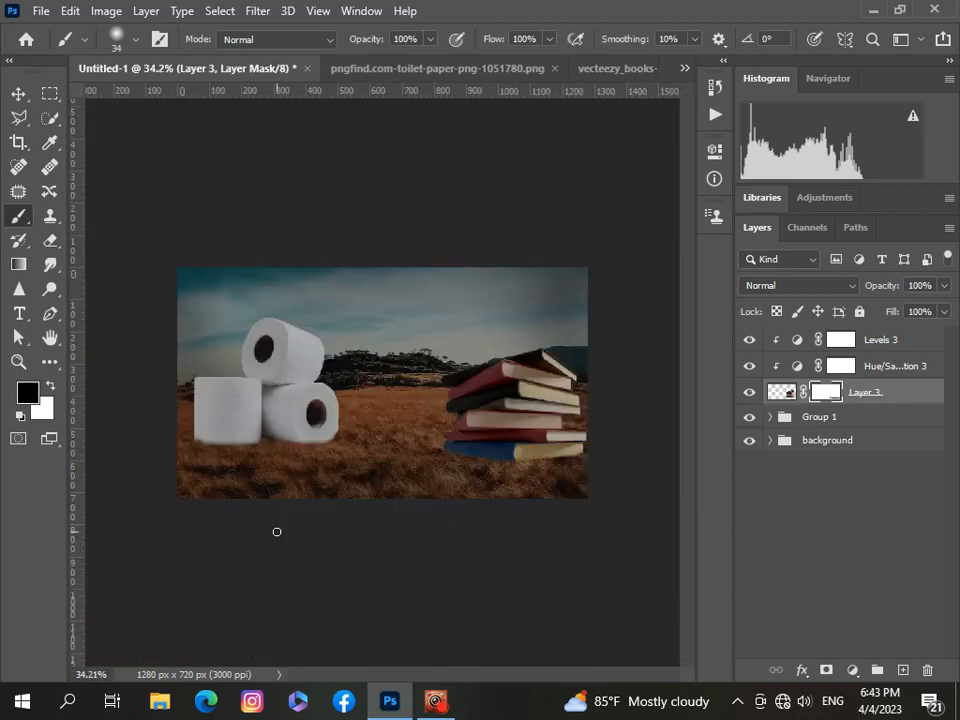
pyautogui.scroll(5, 274, 529)
pyautogui.scroll(-4, 444, 484)
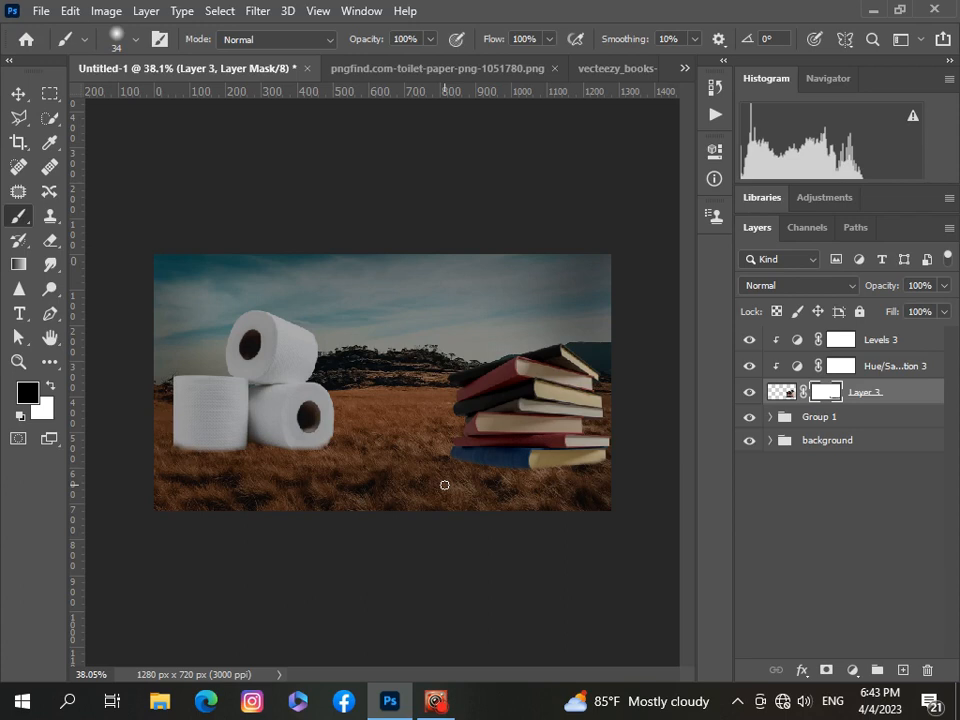
pyautogui.scroll(1, 249, 515)
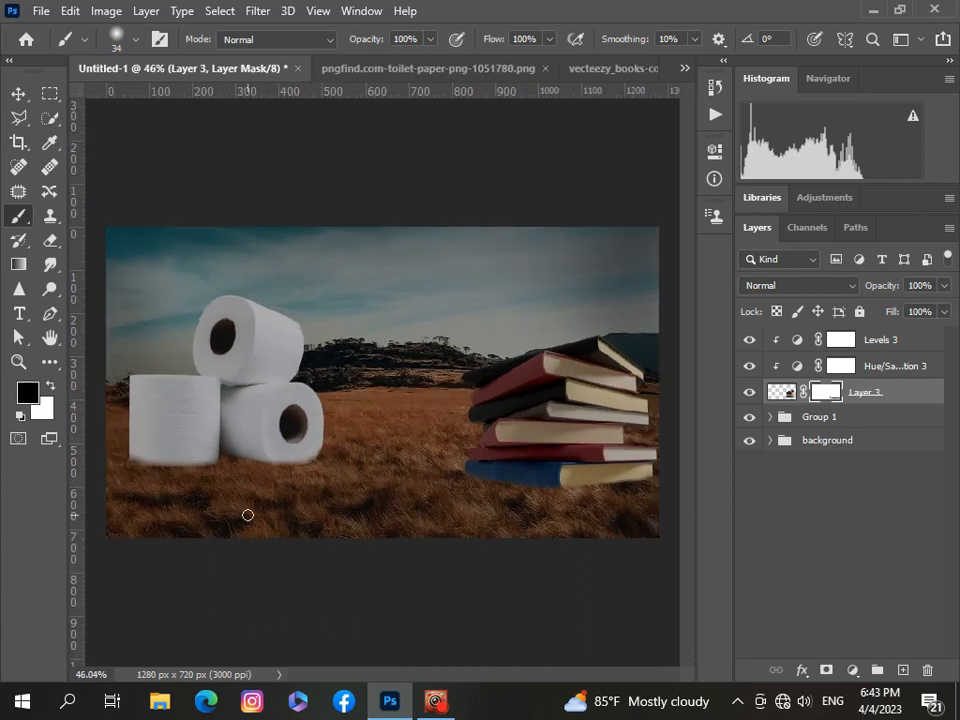
# - Group the book stack layer together with its clipped Hue/Saturation and Levels adjustment layers
pyautogui.click(922, 340)
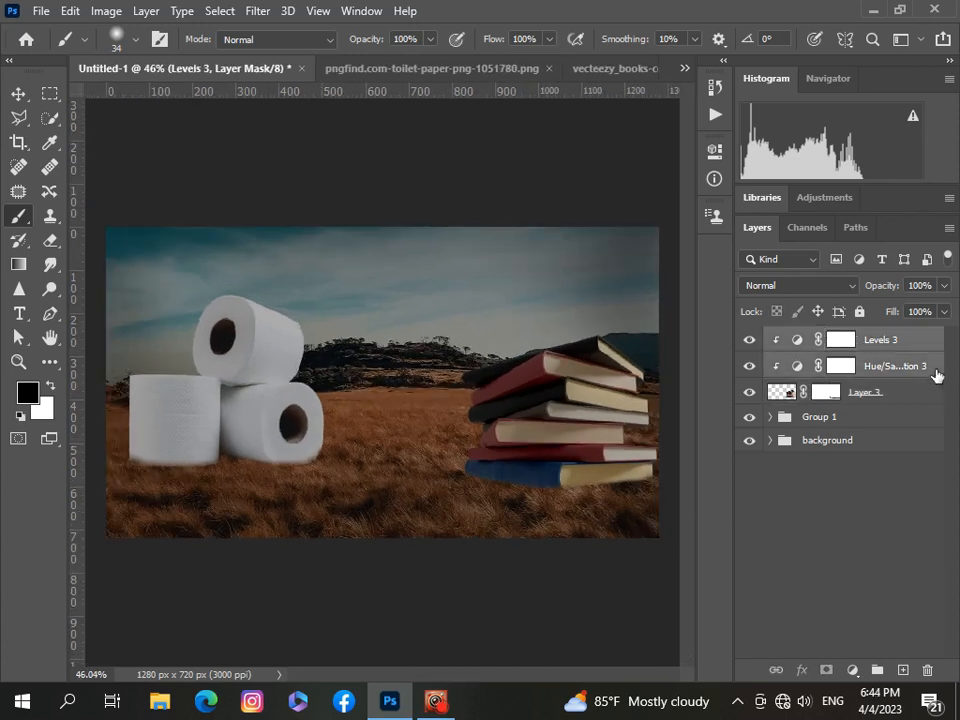
pyautogui.keyDown('shift'); pyautogui.click(930, 394); pyautogui.keyUp('shift')
pyautogui.hotkey('ctrl', 'g')
# - Open the pngfind.com-woman-sitting-png-146080 image of the woman reading a newspaper
pyautogui.click(41, 11)
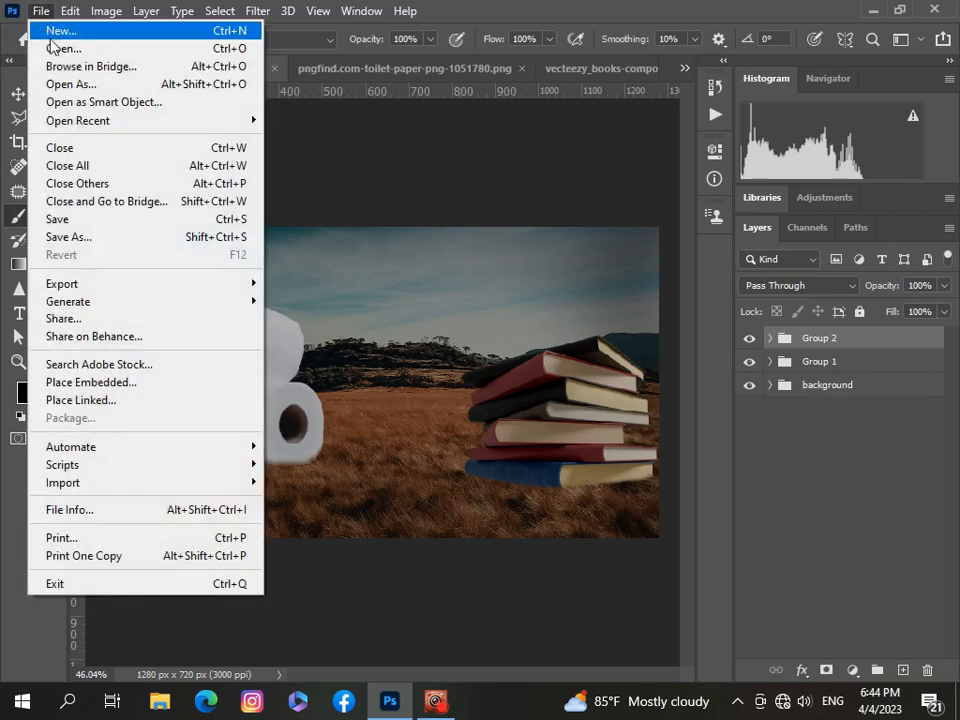
pyautogui.click(51, 47)
pyautogui.scroll(-1, 182, 231)
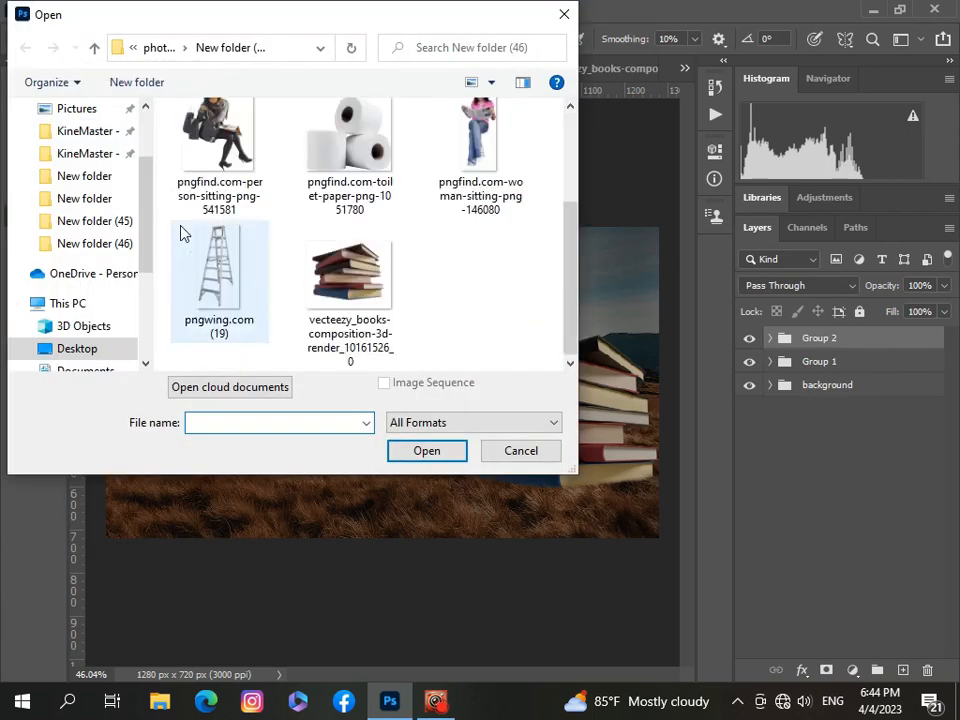
pyautogui.click(478, 150)
pyautogui.click(436, 453)
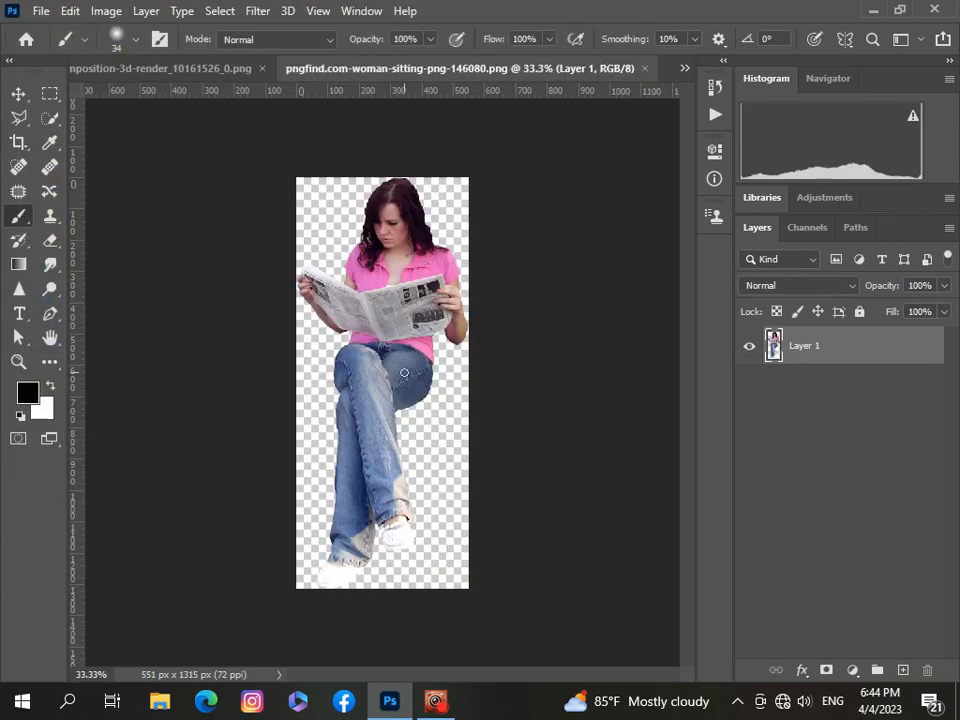
# - Copy the newspaper-reading woman from her image and paste her as a new layer into the Untitled-1 composition
pyautogui.click(16, 93)
pyautogui.click(356, 384)
pyautogui.hotkey('ctrl', 'c')
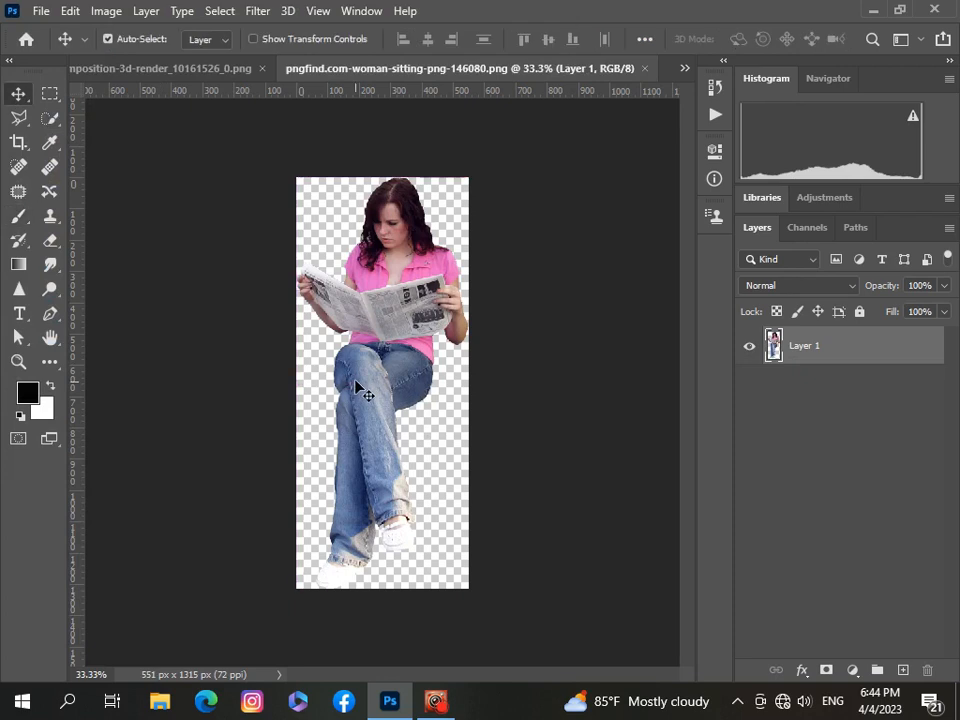
pyautogui.click(685, 68)
pyautogui.click(470, 55)
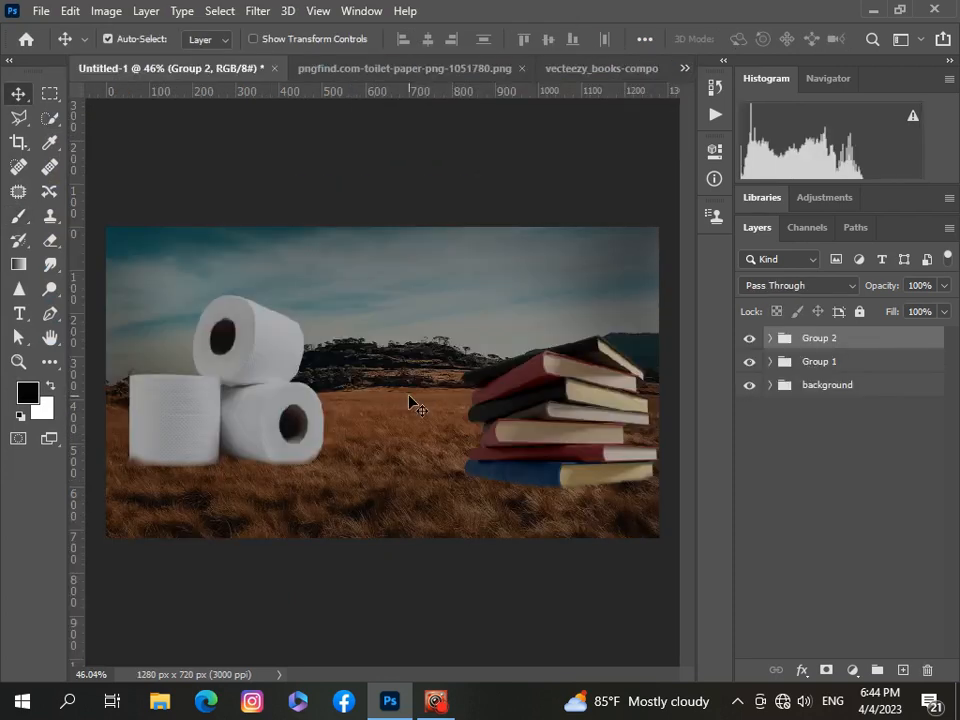
pyautogui.hotkey('ctrl', 'v')
# - Scale the woman layer down to 9.94% and place her sitting on the upper books of the stack
pyautogui.hotkey('ctrl', 't')
pyautogui.scroll(-4, 409, 400)
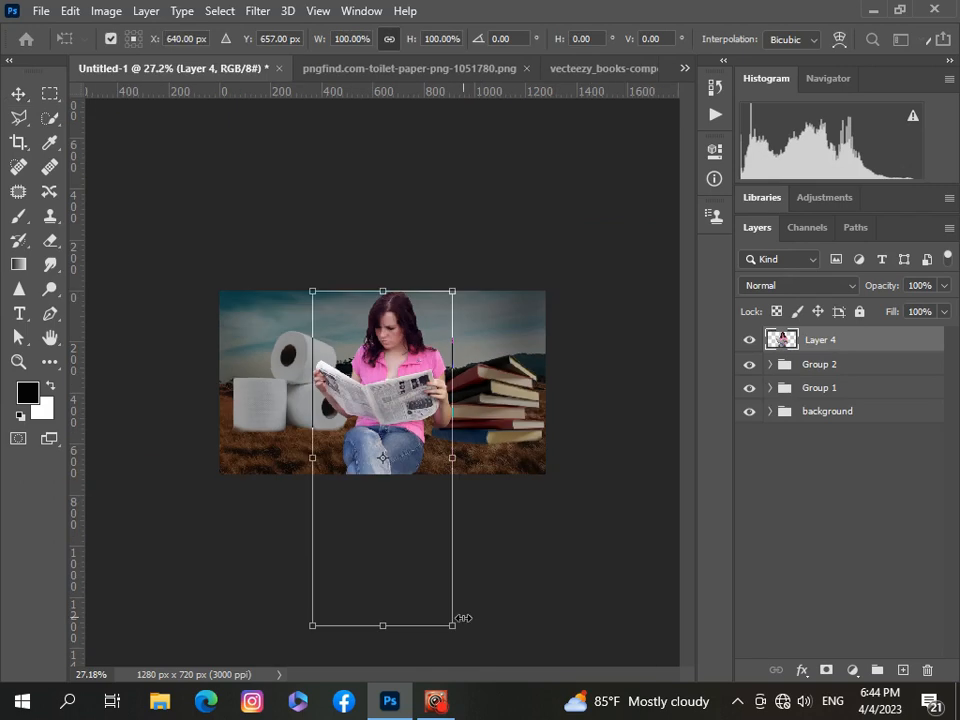
pyautogui.moveTo(453, 625); pyautogui.dragTo(345, 367)
pyautogui.scroll(5, 345, 370)
pyautogui.moveTo(282, 297); pyautogui.dragTo(576, 362)
pyautogui.moveTo(536, 283); pyautogui.dragTo(575, 377)
pyautogui.moveTo(591, 437); pyautogui.dragTo(604, 333)
pyautogui.scroll(5, 595, 365)
pyautogui.scroll(-5, 604, 333)
pyautogui.scroll(2, 497, 613)
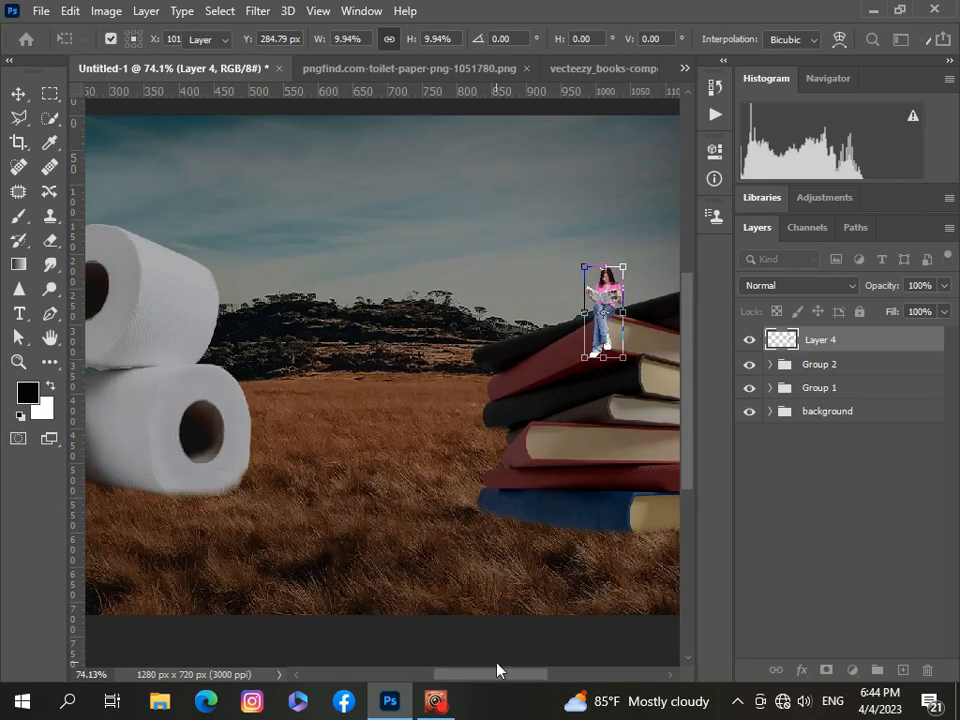
pyautogui.press('Return')
pyautogui.scroll(3, 516, 600)
pyautogui.scroll(5, 516, 551)
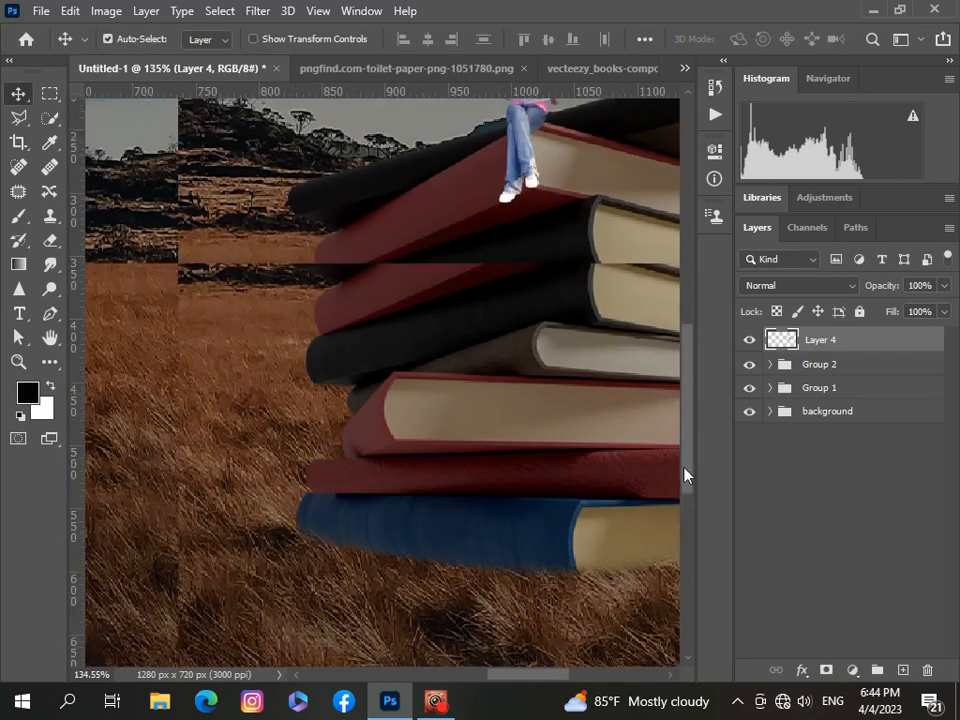
pyautogui.moveTo(540, 400); pyautogui.dragTo(540, 406)
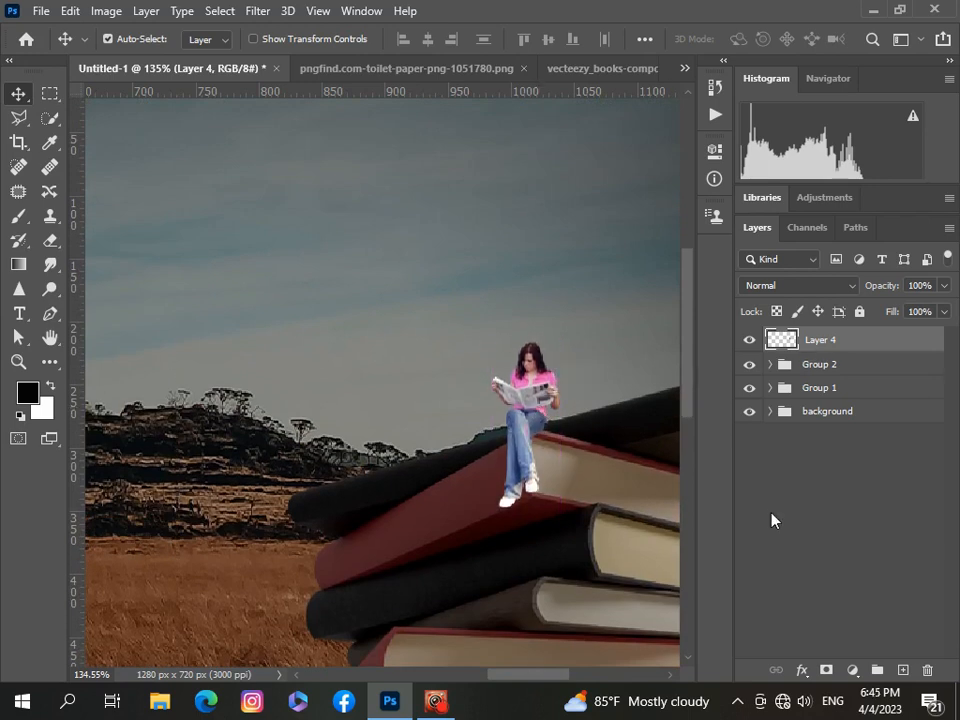
pyautogui.click(771, 519)
pyautogui.click(882, 346)
pyautogui.scroll(-5, 311, 527)
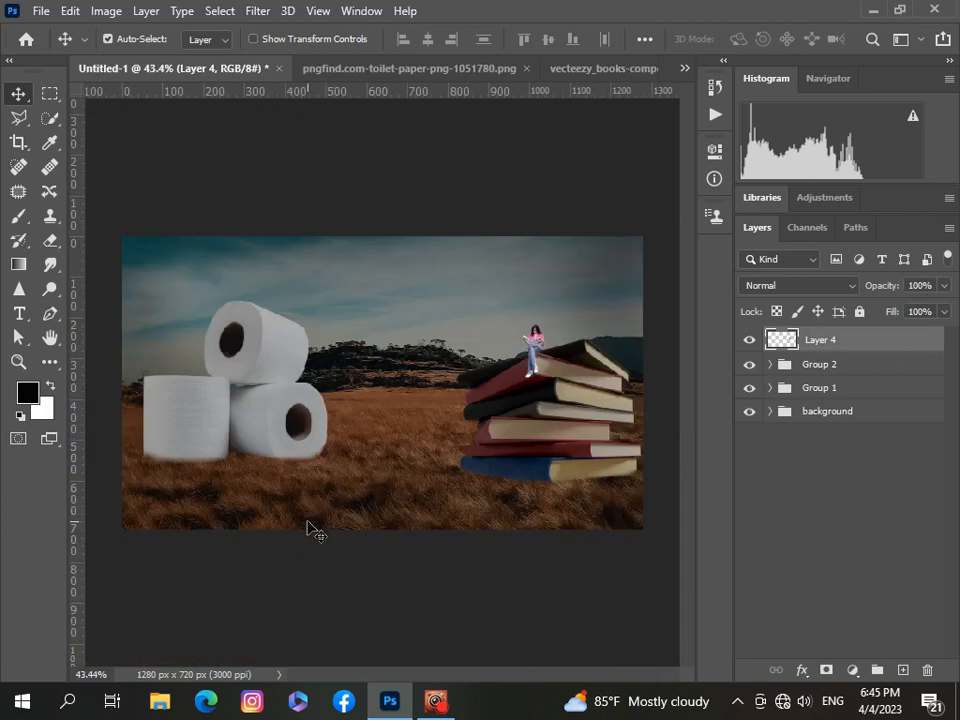
pyautogui.scroll(1, 311, 527)
pyautogui.click(852, 669)
pyautogui.click(840, 505)
pyautogui.scroll(-4, 385, 645)
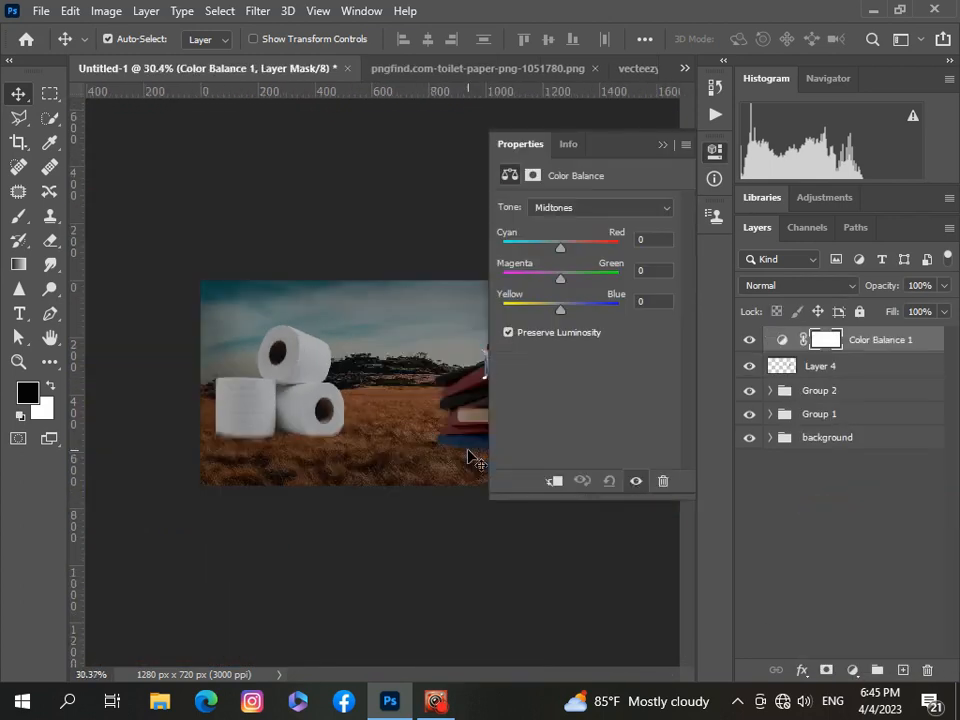
pyautogui.click(661, 145)
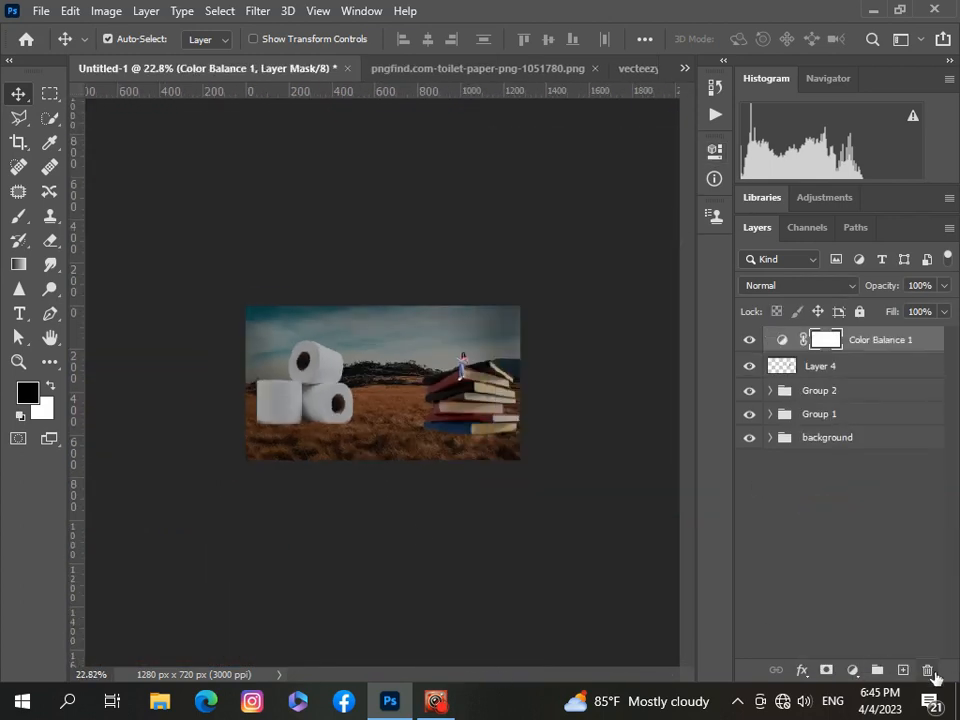
pyautogui.click(927, 669)
pyautogui.click(444, 359)
pyautogui.click(927, 675)
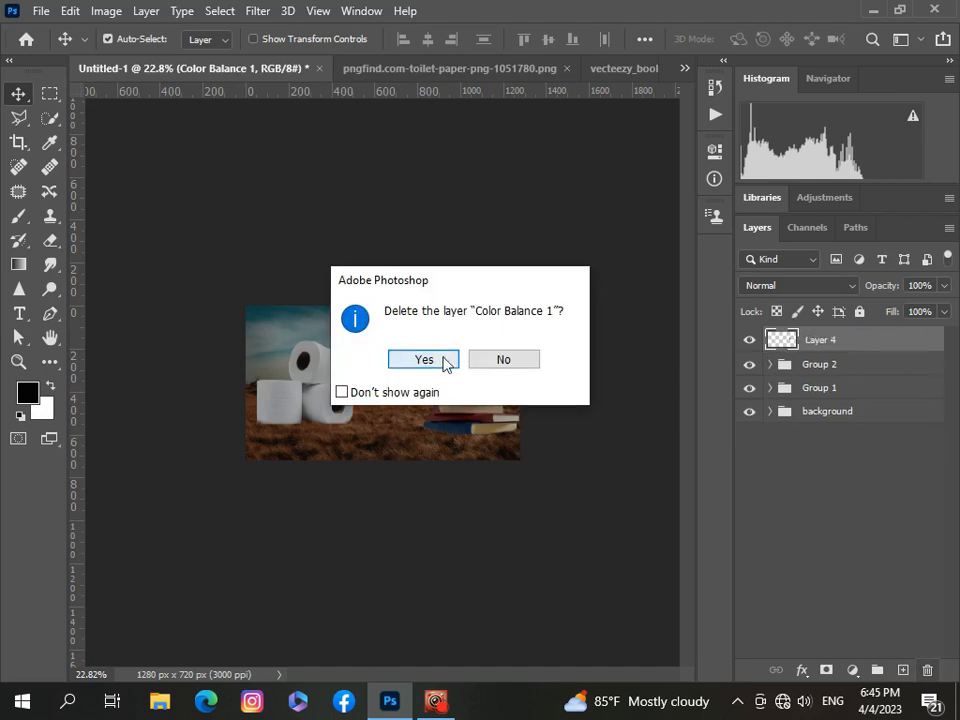
pyautogui.click(443, 361)
# - Clip a Hue/Saturation adjustment to the woman layer with Saturation -5 and Lightness -15
pyautogui.click(852, 669)
pyautogui.click(862, 489)
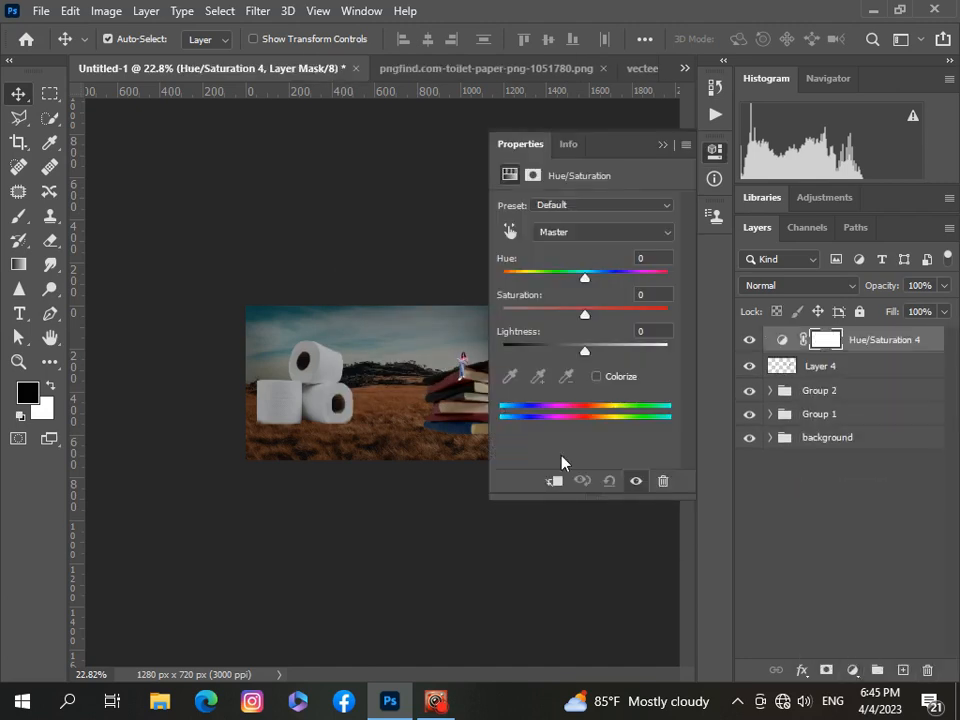
pyautogui.click(553, 481)
pyautogui.moveTo(585, 351); pyautogui.dragTo(581, 316)
pyautogui.scroll(7, 428, 413)
pyautogui.moveTo(498, 674); pyautogui.dragTo(550, 674)
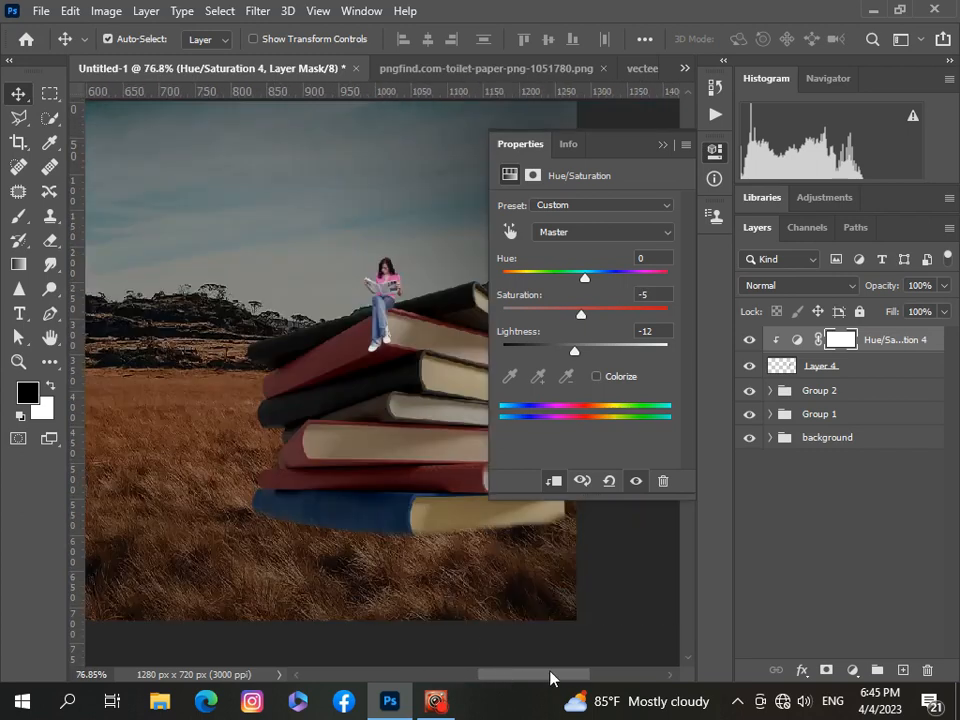
pyautogui.scroll(2, 398, 455)
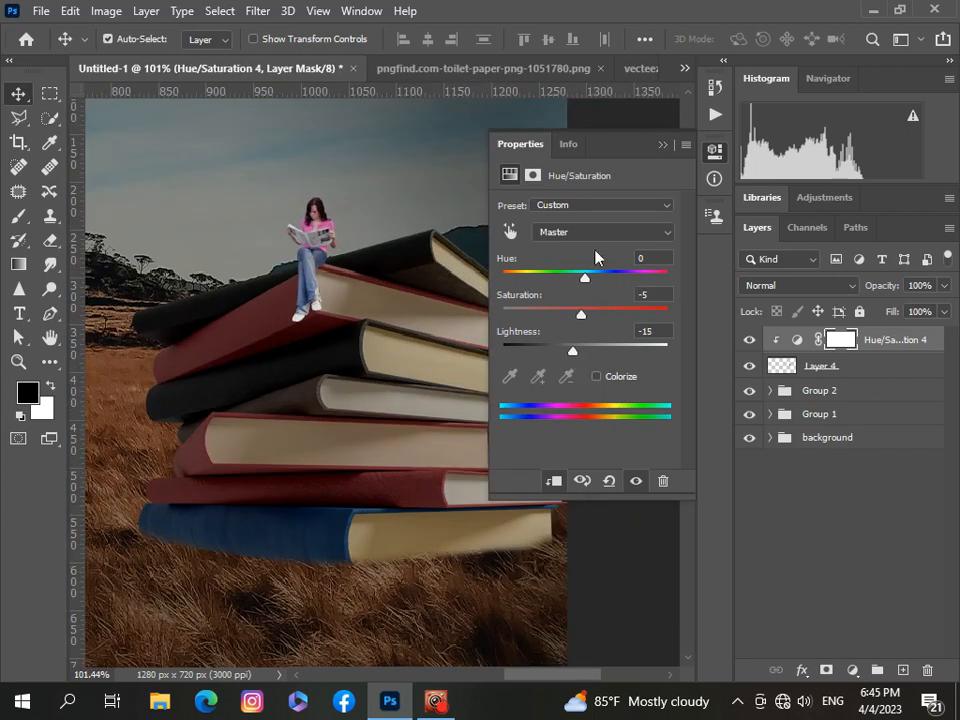
pyautogui.click(660, 264)
# - Clip a Levels adjustment to the woman layer and set its black input level to 20
pyautogui.click(852, 670)
pyautogui.click(818, 410)
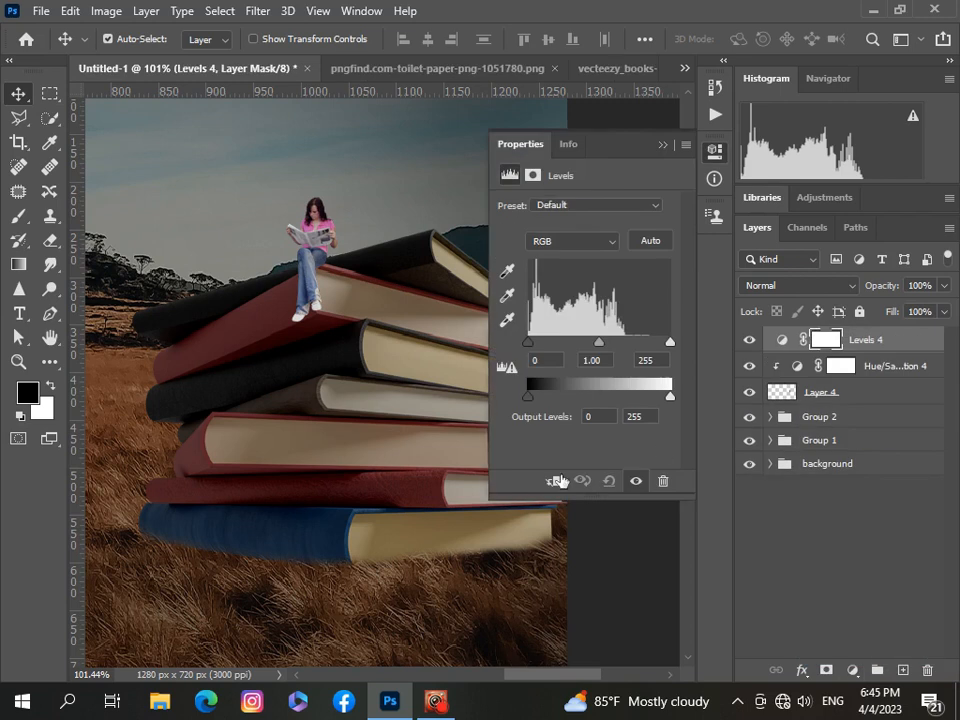
pyautogui.click(558, 481)
pyautogui.moveTo(528, 342); pyautogui.dragTo(531, 343)
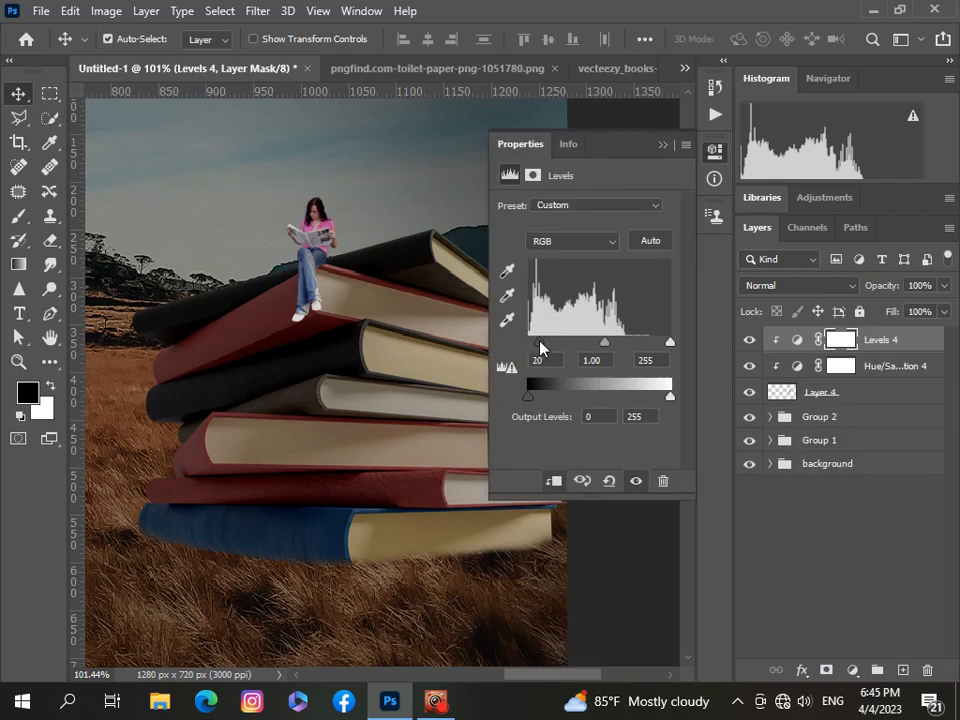
pyautogui.hotkey('ctrl', '0')
pyautogui.scroll(1, 539, 342)
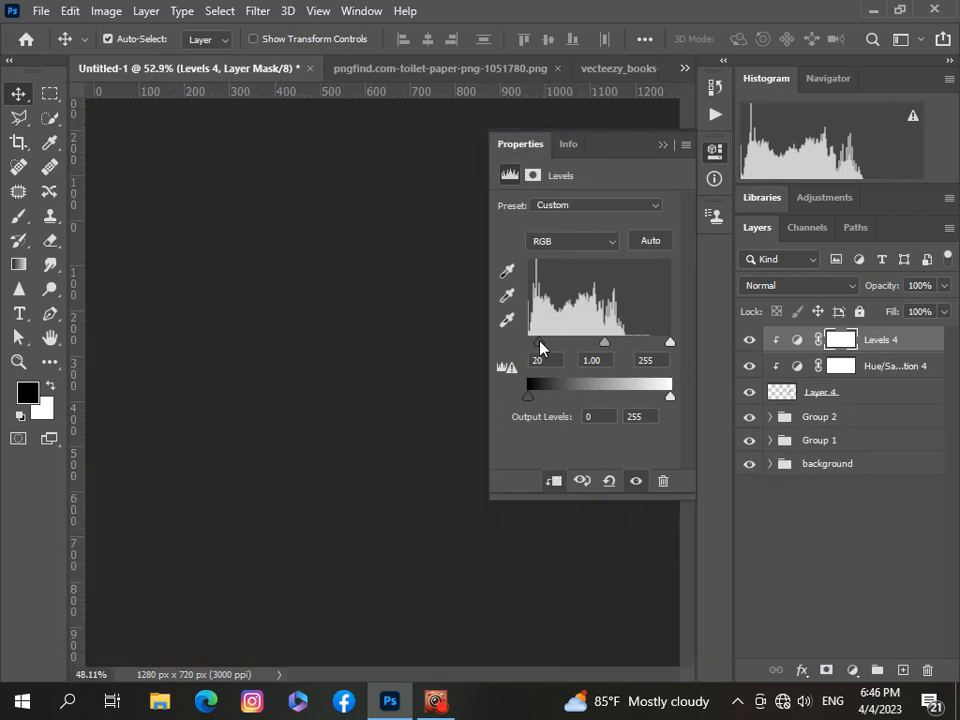
pyautogui.click(664, 144)
# - Enlarge the woman layer to about 153% and reposition her seated on the upper edge of the book stack
pyautogui.scroll(2, 485, 414)
pyautogui.scroll(-1, 490, 420)
pyautogui.click(887, 402)
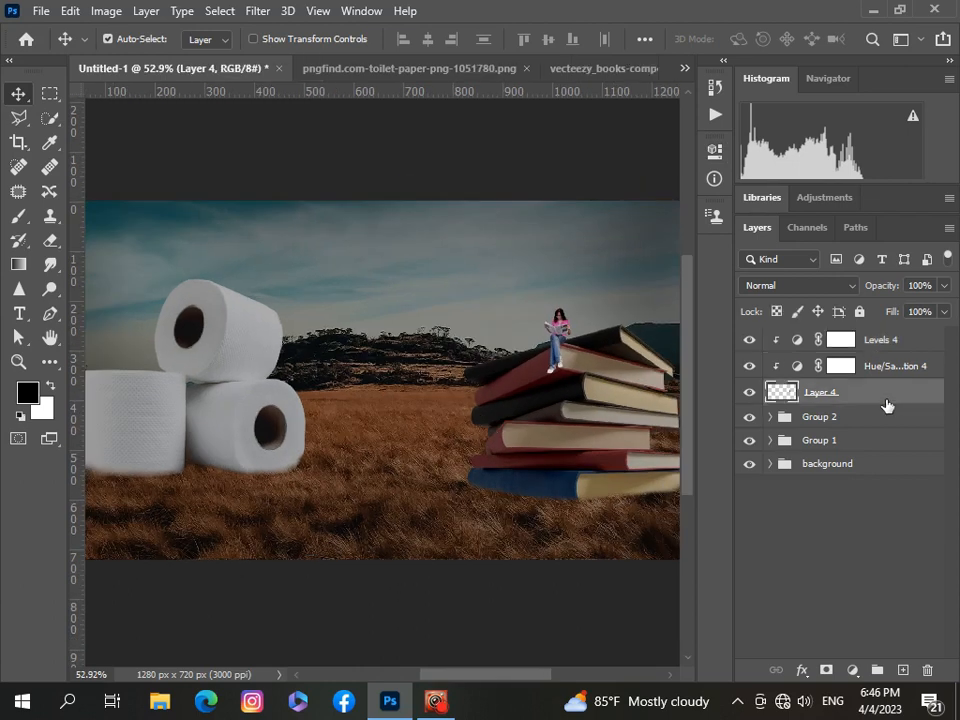
pyautogui.hotkey('ctrl', 't')
pyautogui.moveTo(572, 342); pyautogui.dragTo(557, 314)
pyautogui.scroll(-3, 520, 393)
pyautogui.moveTo(508, 347); pyautogui.dragTo(505, 347)
pyautogui.scroll(1, 505, 347)
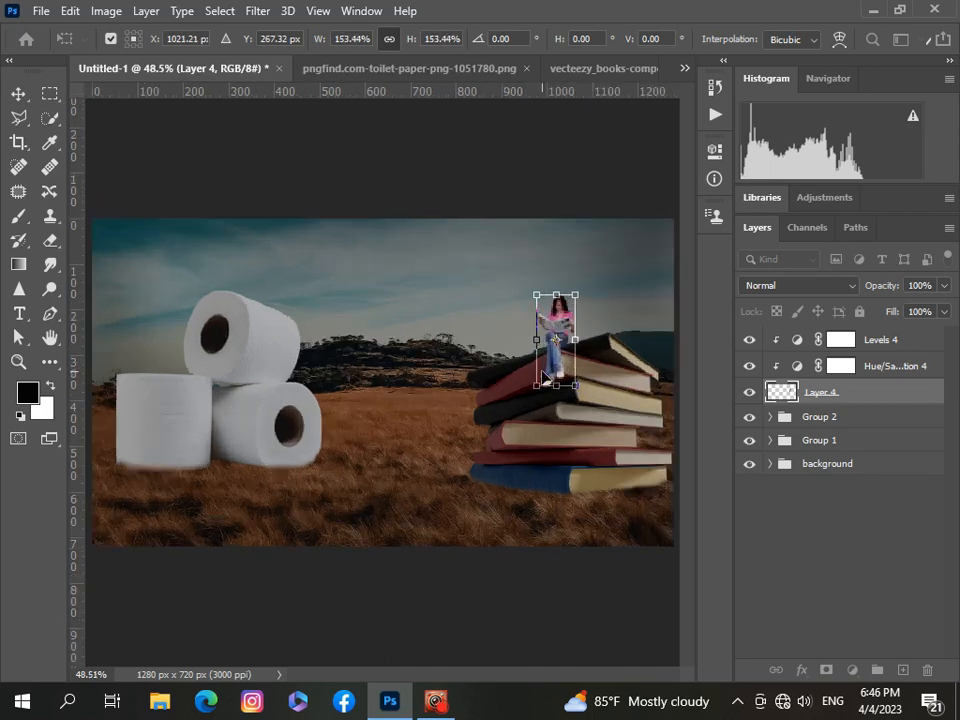
pyautogui.press('Return')
pyautogui.scroll(3, 565, 490)
pyautogui.scroll(4, 565, 490)
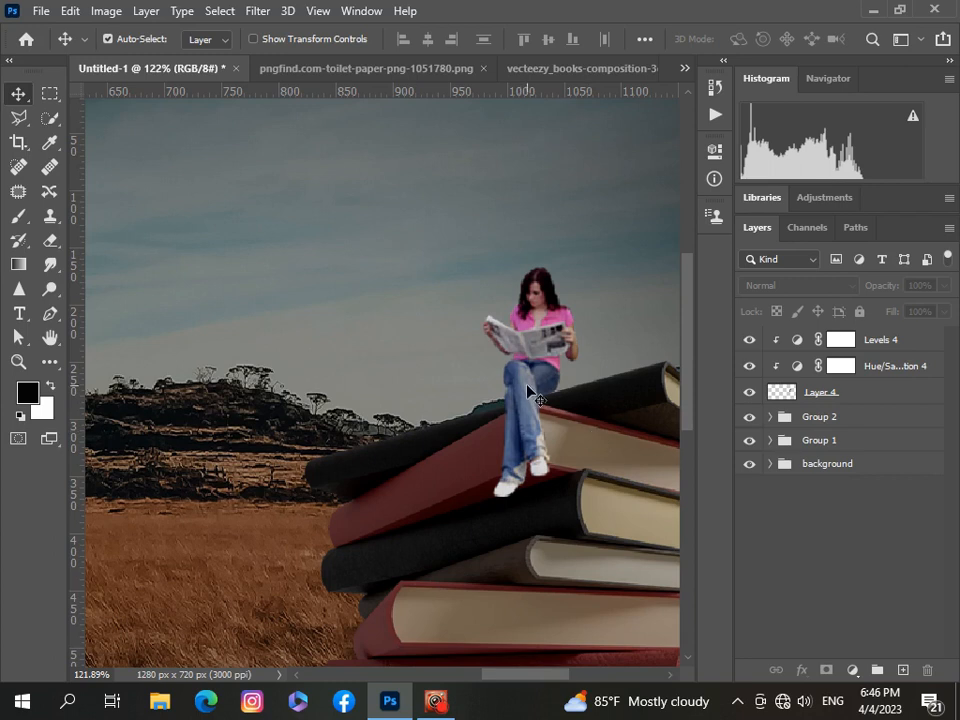
pyautogui.moveTo(528, 390); pyautogui.dragTo(515, 402)
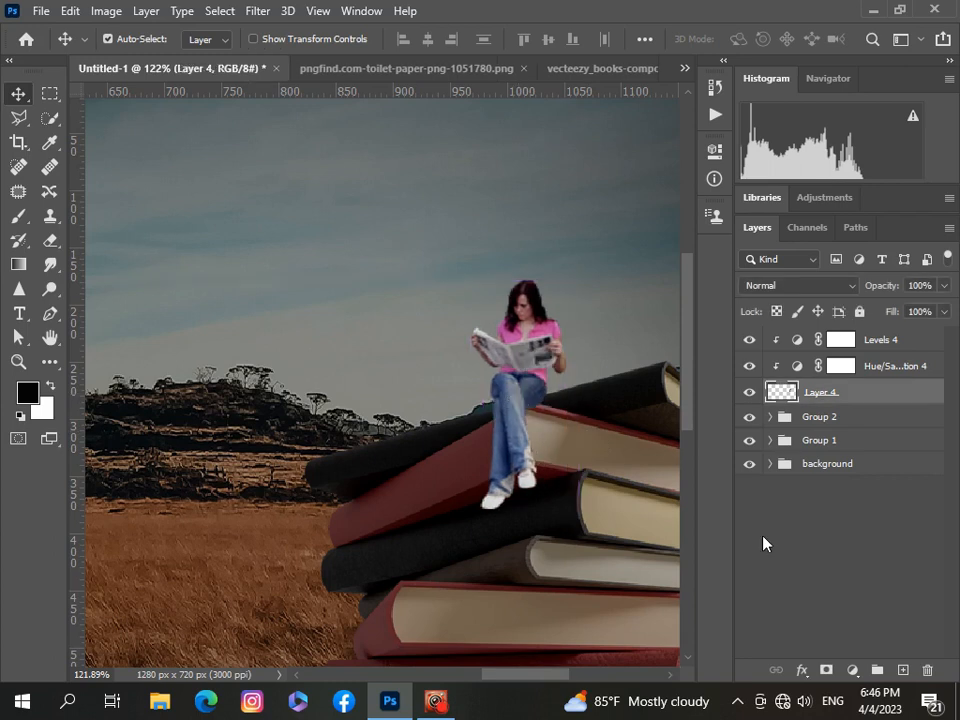
# - Add a second clipped Levels adjustment directly above the woman layer with the black input level at 23
pyautogui.scroll(-4, 634, 546)
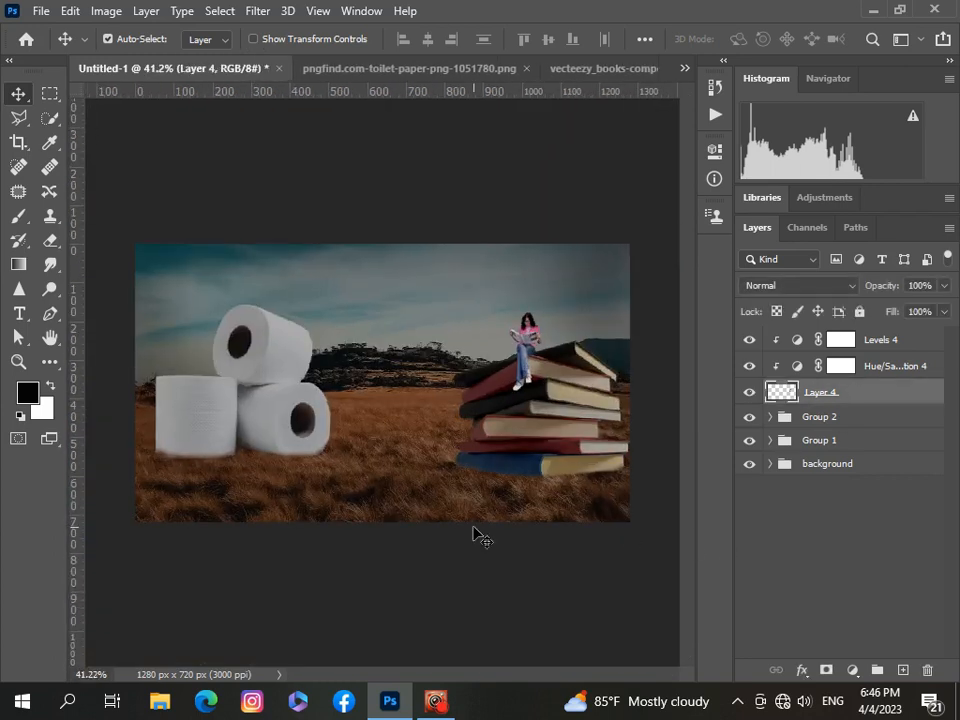
pyautogui.click(852, 670)
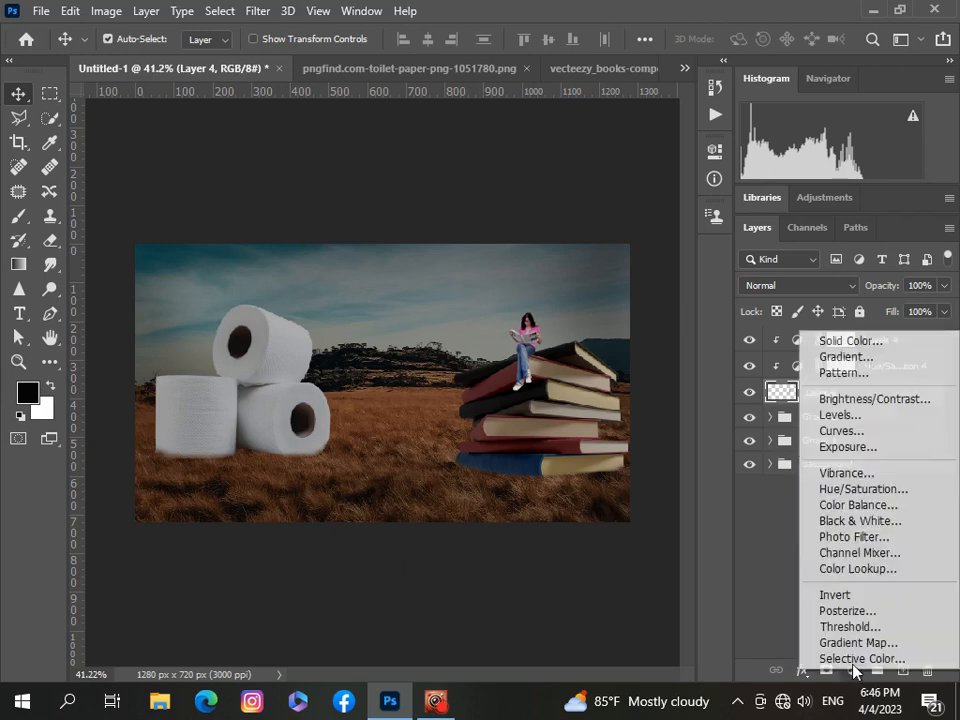
pyautogui.click(831, 418)
pyautogui.scroll(3, 505, 657)
pyautogui.moveTo(521, 674); pyautogui.dragTo(576, 674)
pyautogui.scroll(3, 589, 446)
pyautogui.moveTo(529, 345); pyautogui.dragTo(542, 345)
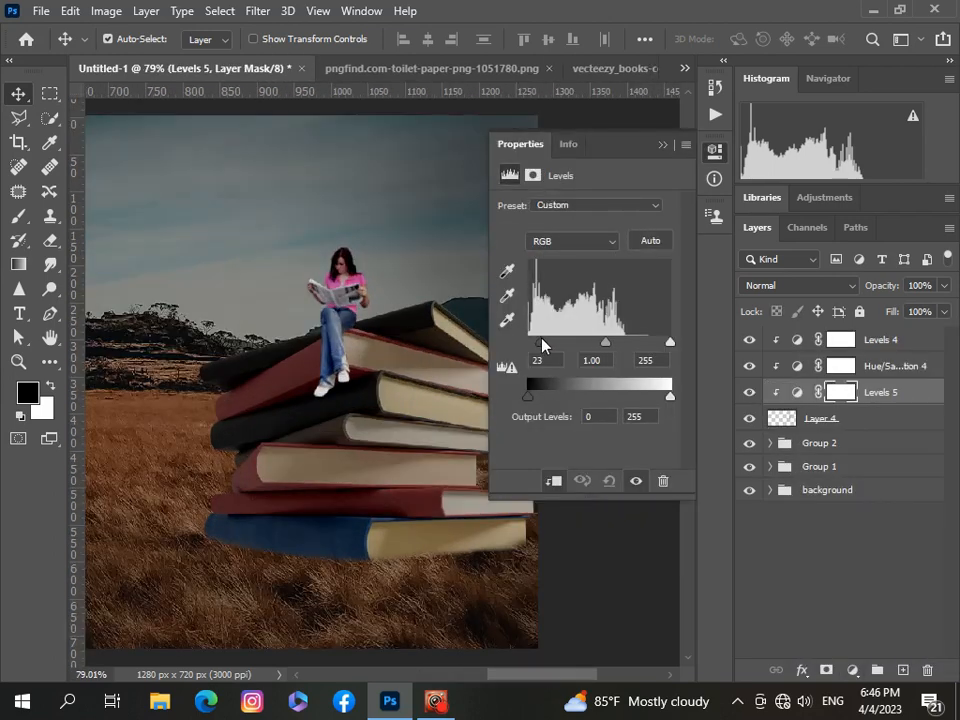
pyautogui.click(662, 145)
# - Add a second clipped Hue/Saturation adjustment above the new Levels layer and lower Lightness to -2
pyautogui.click(852, 670)
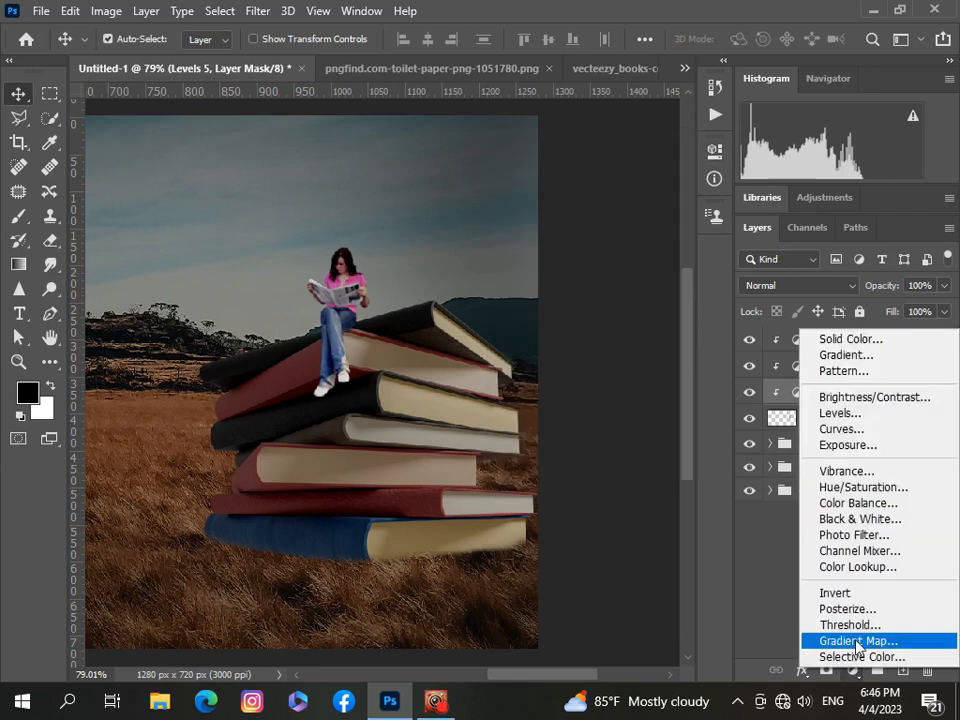
pyautogui.click(825, 488)
pyautogui.moveTo(585, 352); pyautogui.dragTo(583, 352)
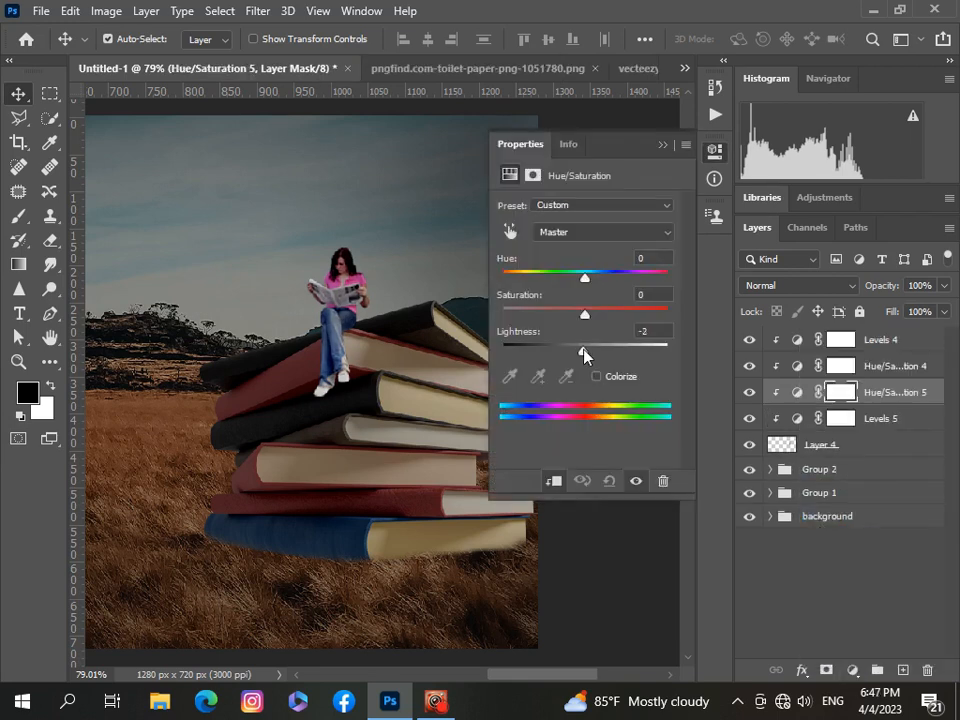
pyautogui.click(662, 145)
# - Group the woman layer together with its four clipped Levels and Hue/Saturation adjustment layers
pyautogui.scroll(-5, 454, 308)
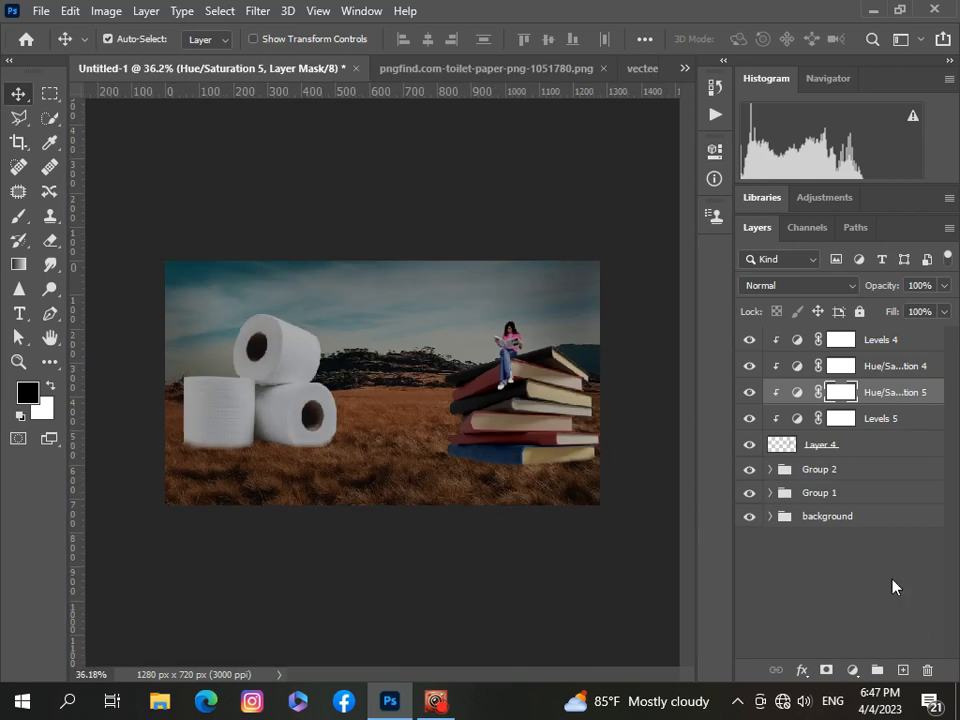
pyautogui.click(893, 587)
pyautogui.scroll(1, 658, 574)
pyautogui.moveTo(915, 348); pyautogui.dragTo(900, 455)
pyautogui.hotkey('ctrl', 'g')
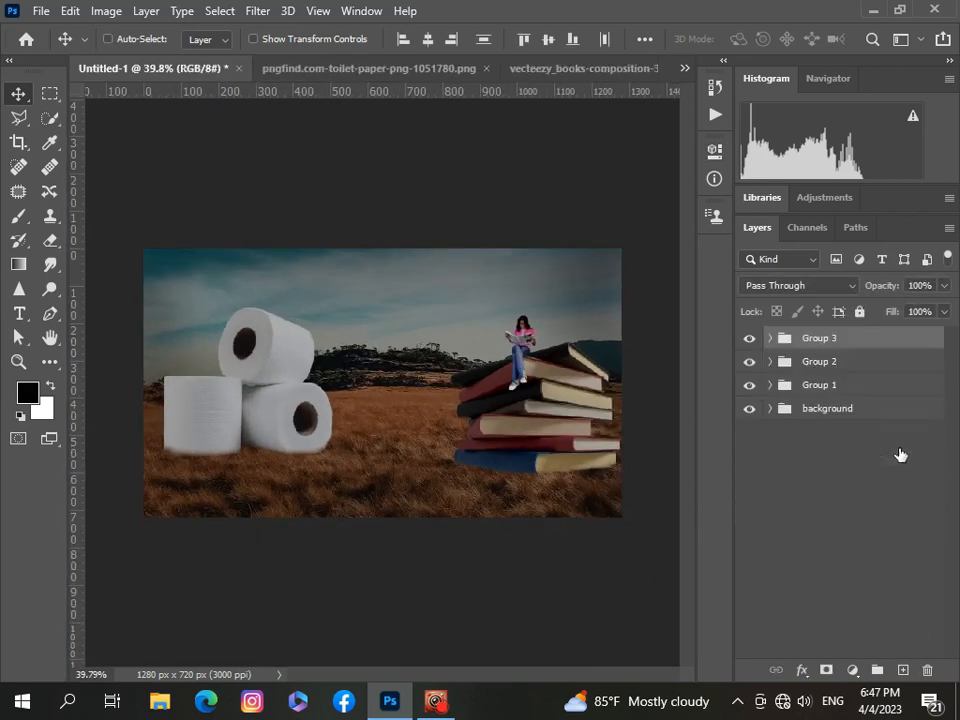
# - Open the pngfind.com-person-sitting-png-541581 image of the seated woman with shopping bags
pyautogui.scroll(2, 385, 390)
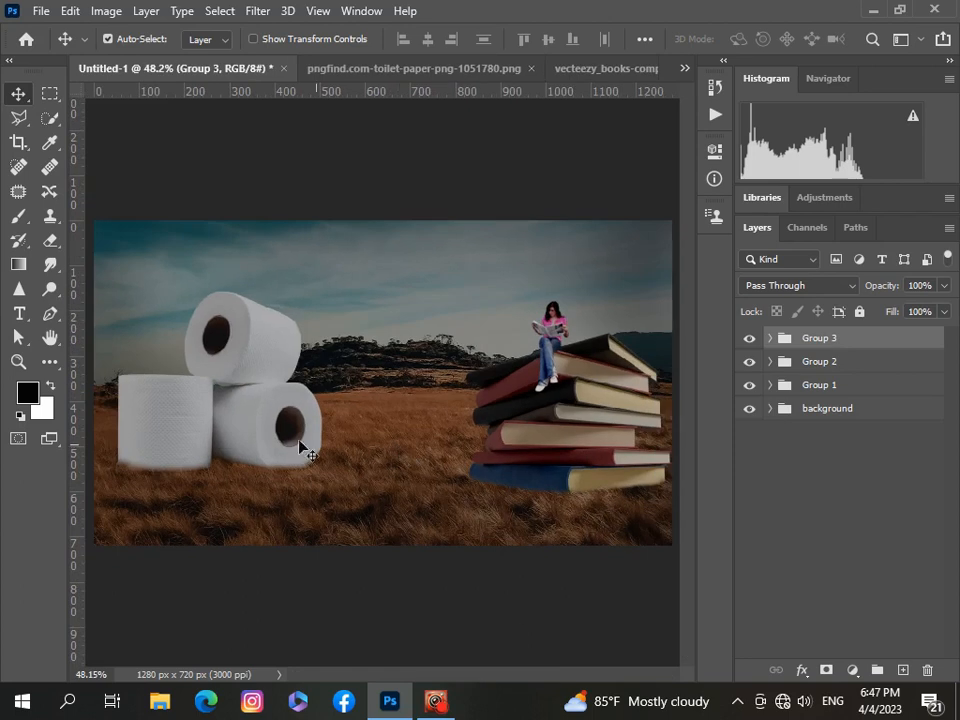
pyautogui.click(41, 11)
pyautogui.click(42, 44)
pyautogui.click(218, 275)
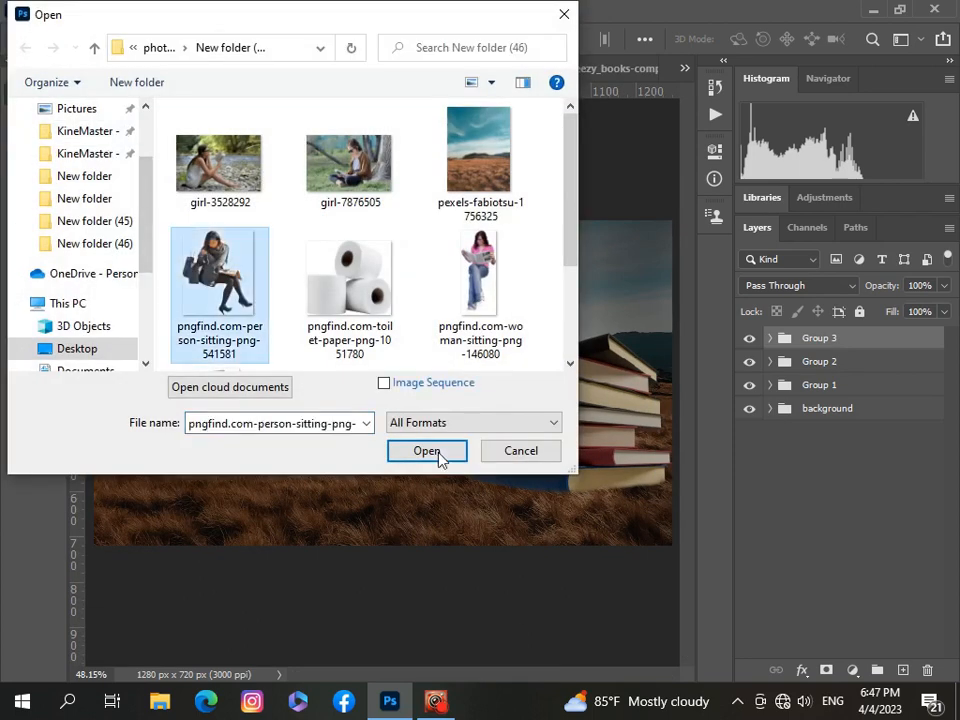
pyautogui.click(427, 451)
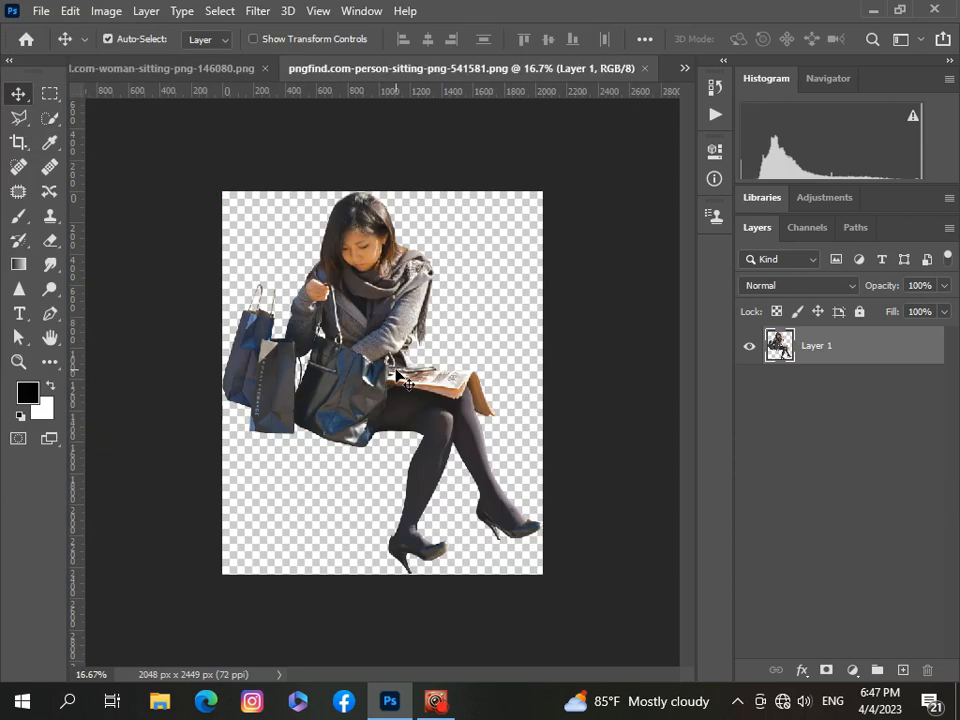
# - Paste the woman with shopping bags as a new layer above the groups in the Untitled-1 composition
pyautogui.click(686, 68)
pyautogui.click(668, 77)
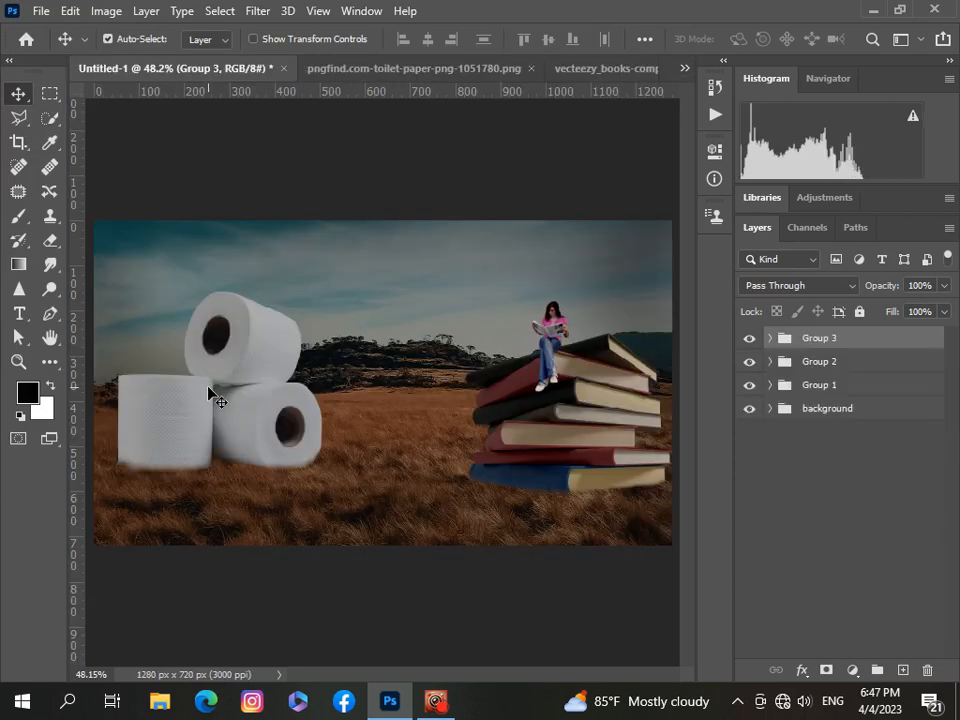
pyautogui.hotkey('ctrl', 'v')
# - Scale the woman with shopping bags down to 6.33% and place her on the front-left toilet paper roll
pyautogui.hotkey('ctrl', 't')
pyautogui.hotkey('ctrl', '0')
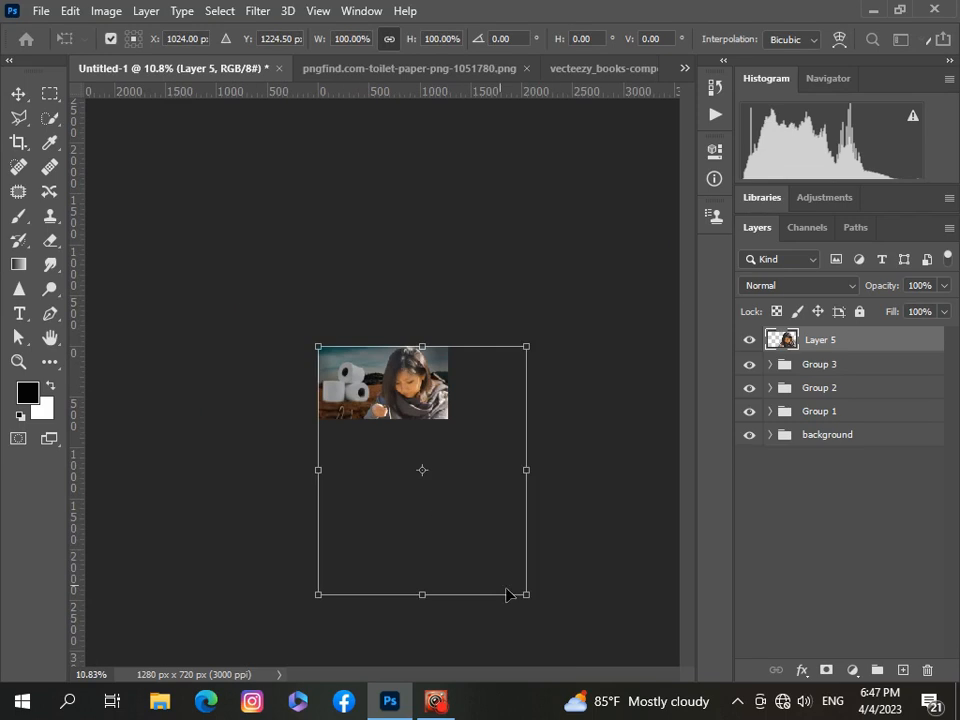
pyautogui.moveTo(508, 594); pyautogui.dragTo(350, 386)
pyautogui.hotkey('ctrl', '0')
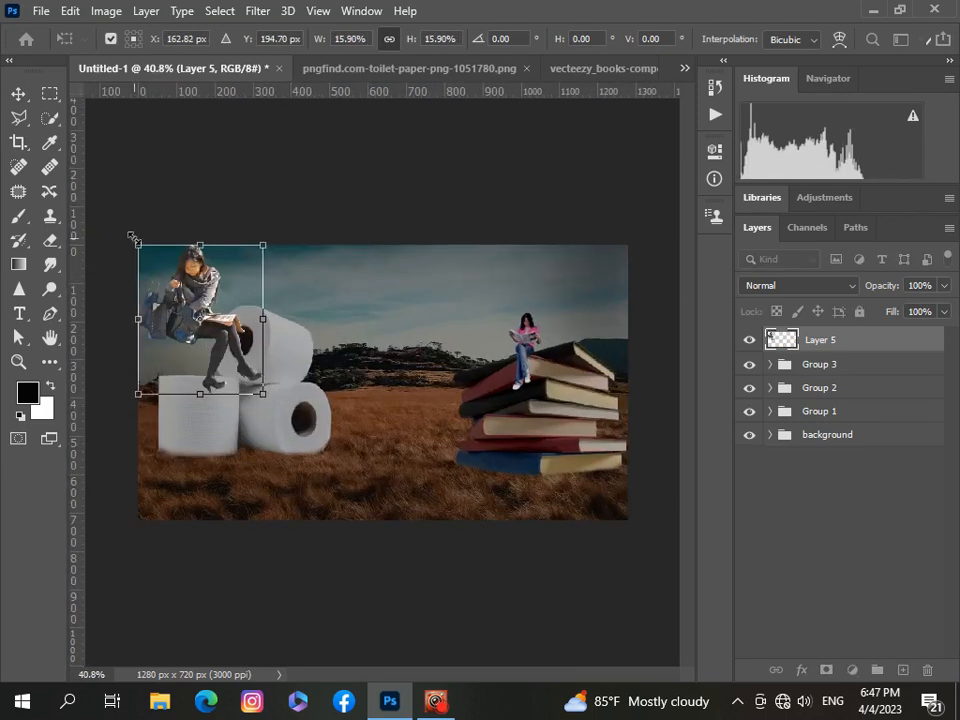
pyautogui.moveTo(132, 237); pyautogui.dragTo(206, 377)
pyautogui.scroll(1, 330, 392)
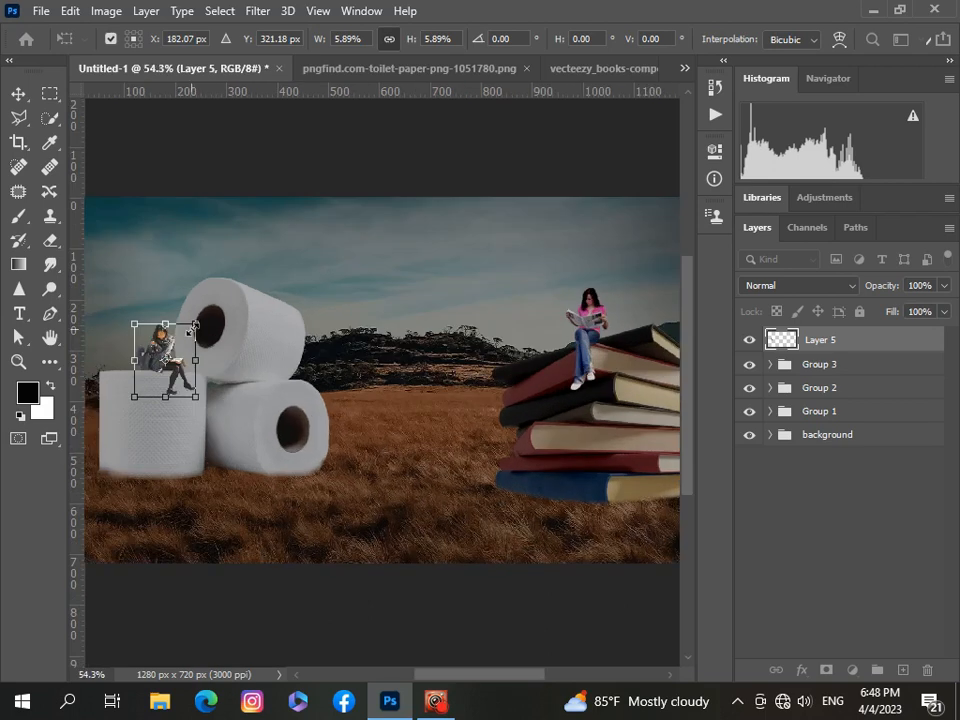
pyautogui.moveTo(194, 325); pyautogui.dragTo(175, 354)
pyautogui.scroll(3, 175, 354)
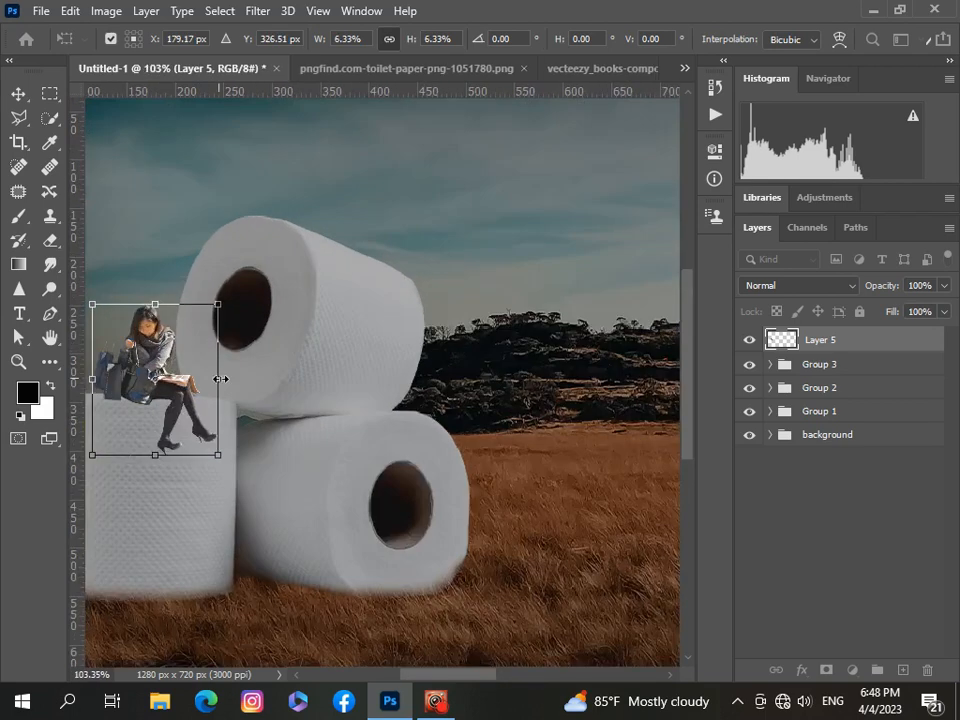
# - Adjust the woman's height to about Y 320.51 px so she sits on the roll's top edge, and apply the transform
pyautogui.scroll(-2, 220, 379)
pyautogui.press('Up')
pyautogui.press('Up')
pyautogui.press('Up')
pyautogui.press('Up')
pyautogui.press('Up')
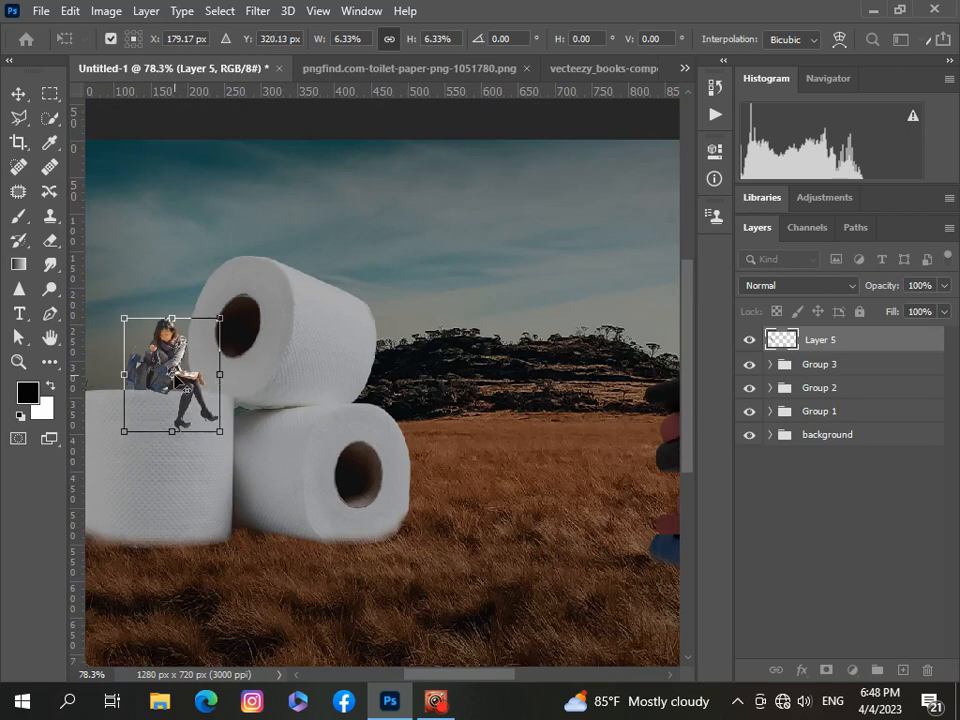
pyautogui.moveTo(182, 399); pyautogui.dragTo(184, 405)
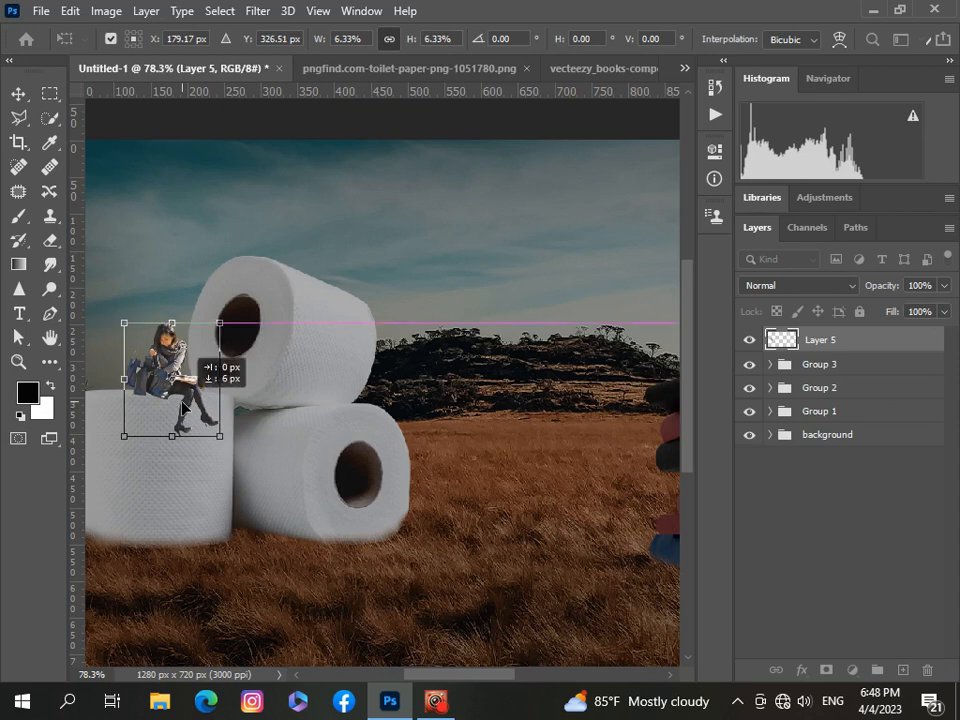
pyautogui.scroll(3, 183, 406)
pyautogui.moveTo(443, 668); pyautogui.dragTo(424, 690)
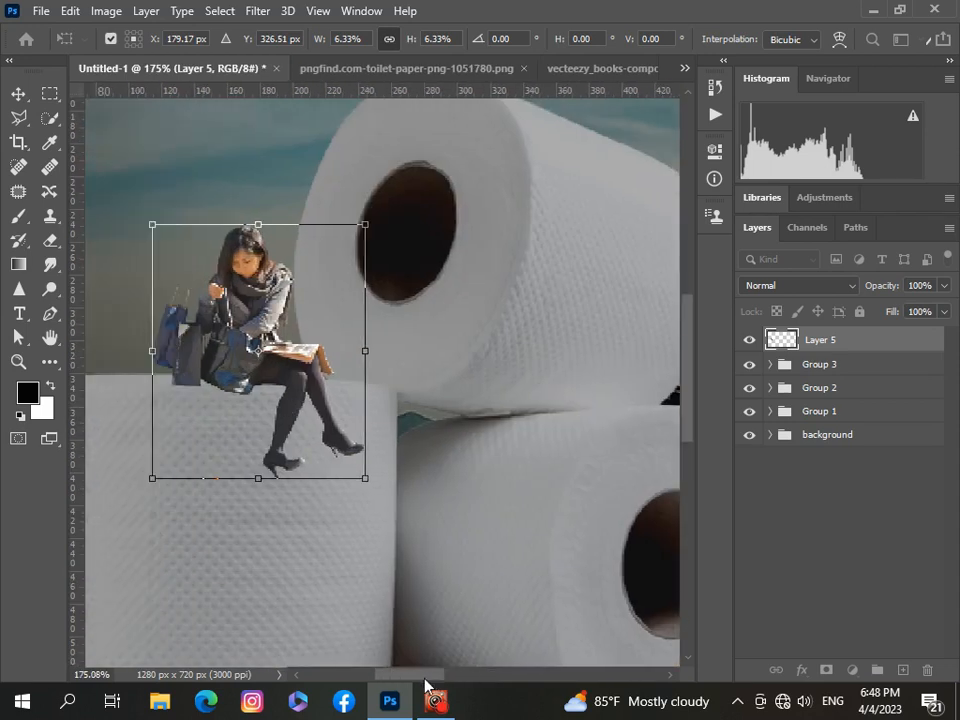
pyautogui.press('Up')
pyautogui.press('Up')
pyautogui.press('Up')
pyautogui.press('Up')
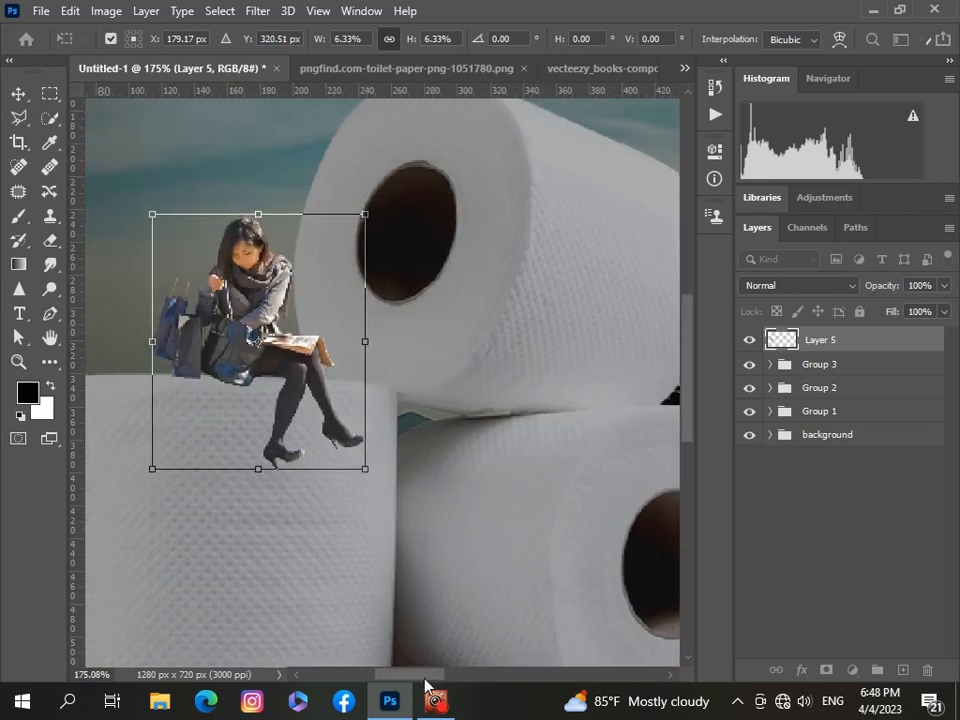
pyautogui.click(915, 619)
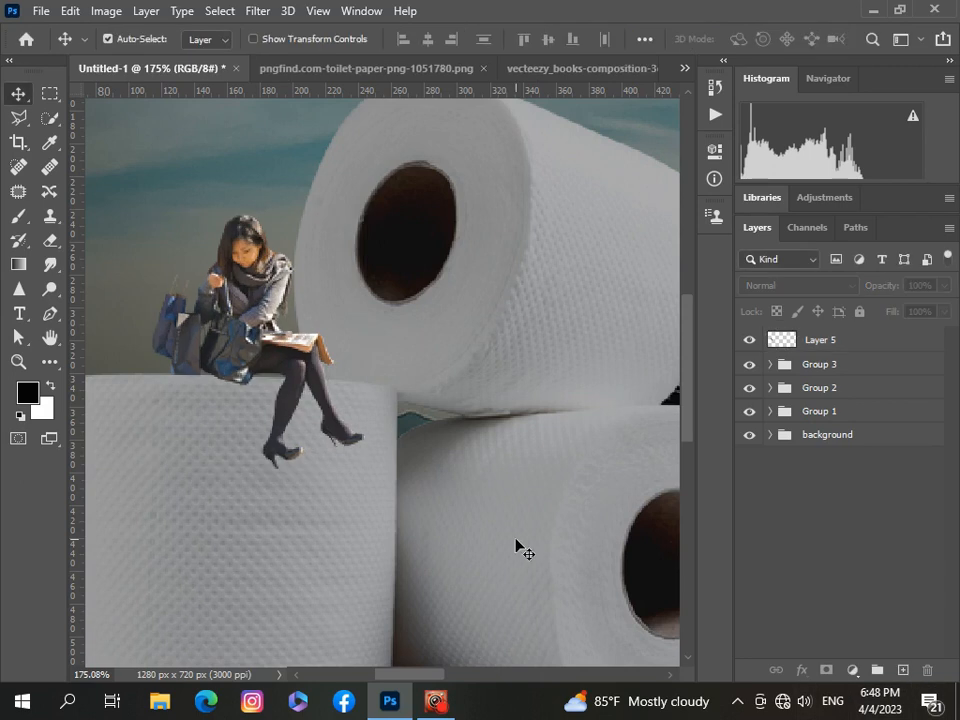
# - Transform the woman layer again to fine-tune her vertical position on the roll by about one pixel
pyautogui.click(253, 340)
pyautogui.hotkey('ctrl', 't')
pyautogui.moveTo(288, 408)
pyautogui.mouseDown()
pyautogui.moveTo(289, 418)
pyautogui.moveTo(287, 402)
pyautogui.mouseUp()
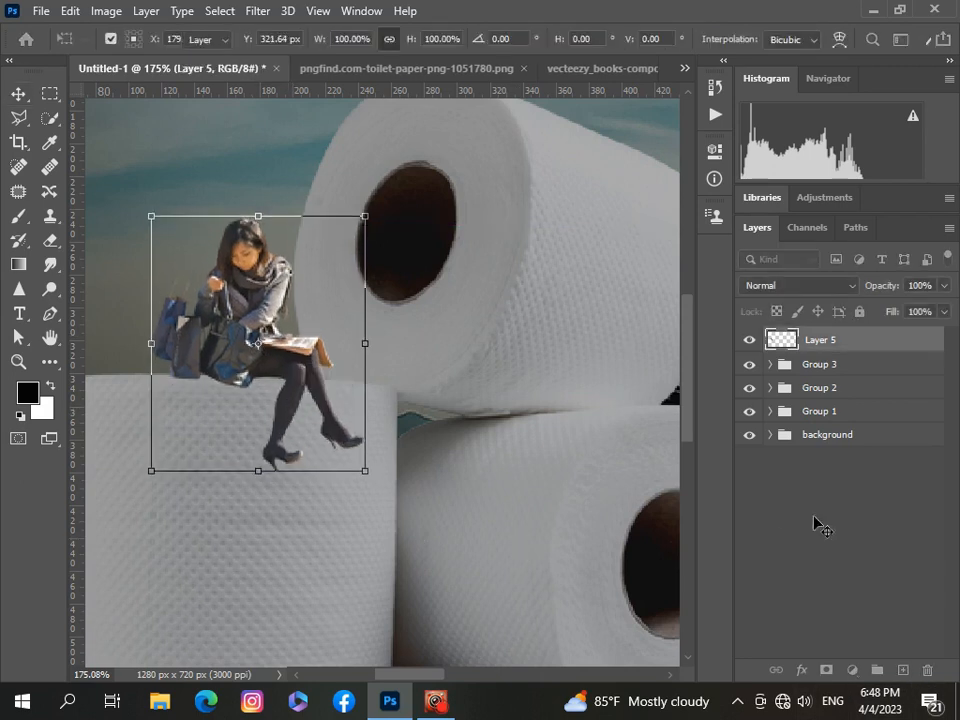
pyautogui.click(814, 521)
pyautogui.scroll(-8, 381, 478)
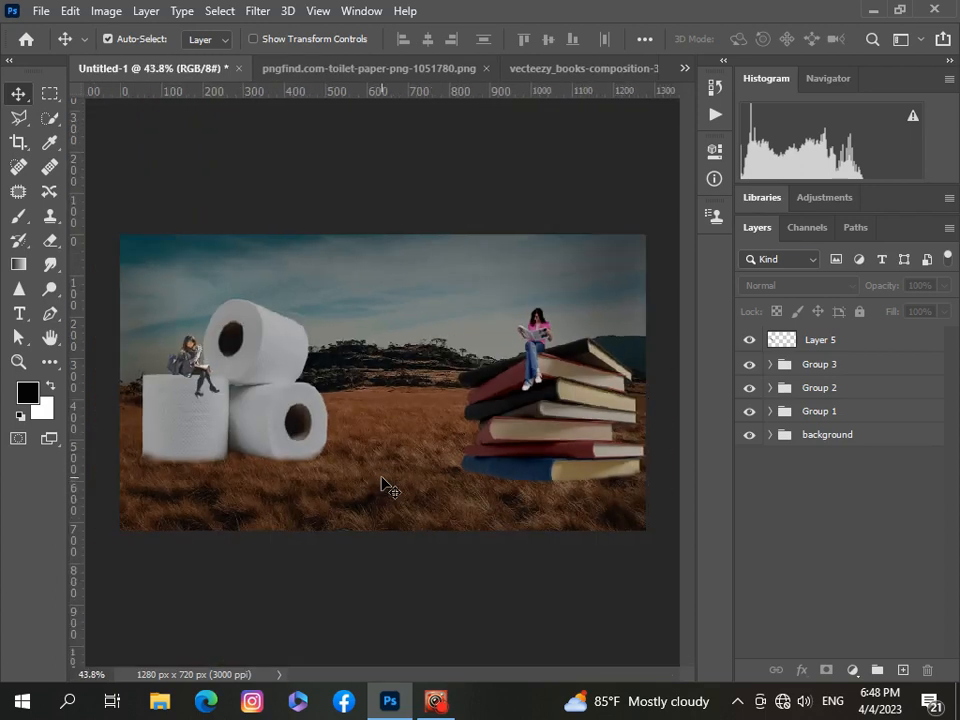
# - Add a Levels adjustment clipped to the woman with shopping bags and raise the black input level to about 13
pyautogui.click(858, 344)
pyautogui.click(851, 671)
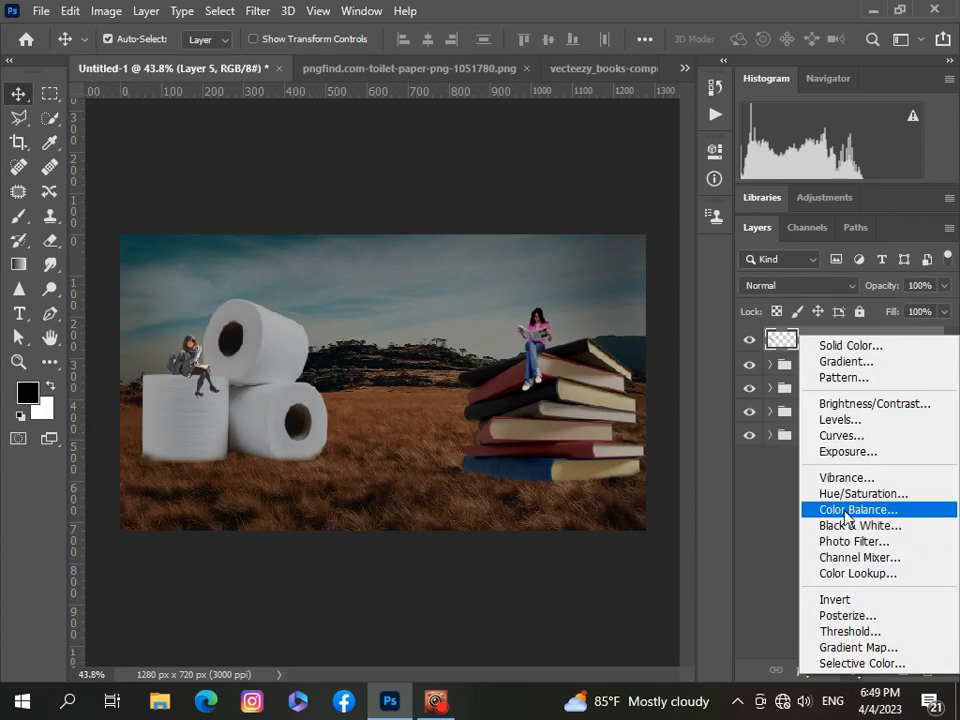
pyautogui.click(843, 420)
pyautogui.click(553, 481)
pyautogui.moveTo(529, 344); pyautogui.dragTo(535, 346)
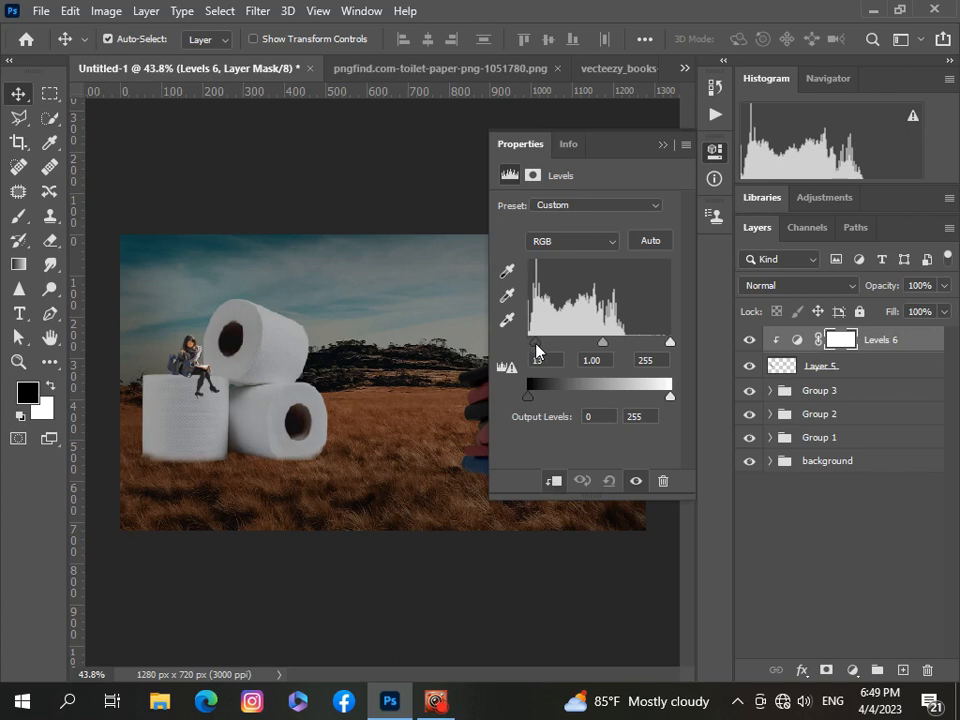
pyautogui.click(661, 145)
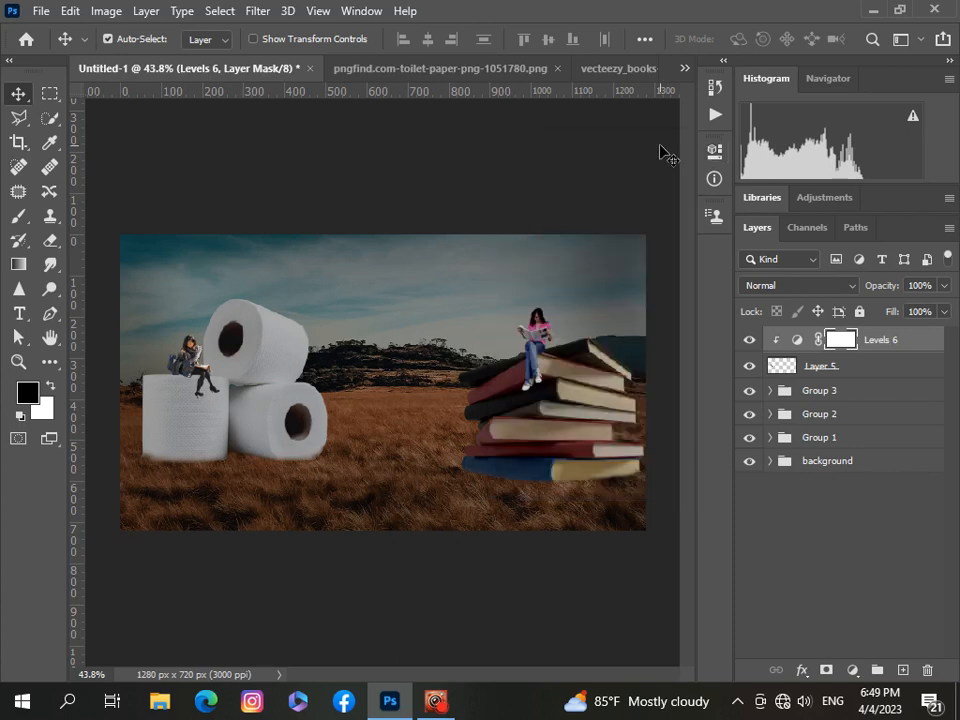
# - Add a clipped Hue/Saturation adjustment above the woman's Levels layer and lower its Lightness
pyautogui.click(851, 671)
pyautogui.click(808, 487)
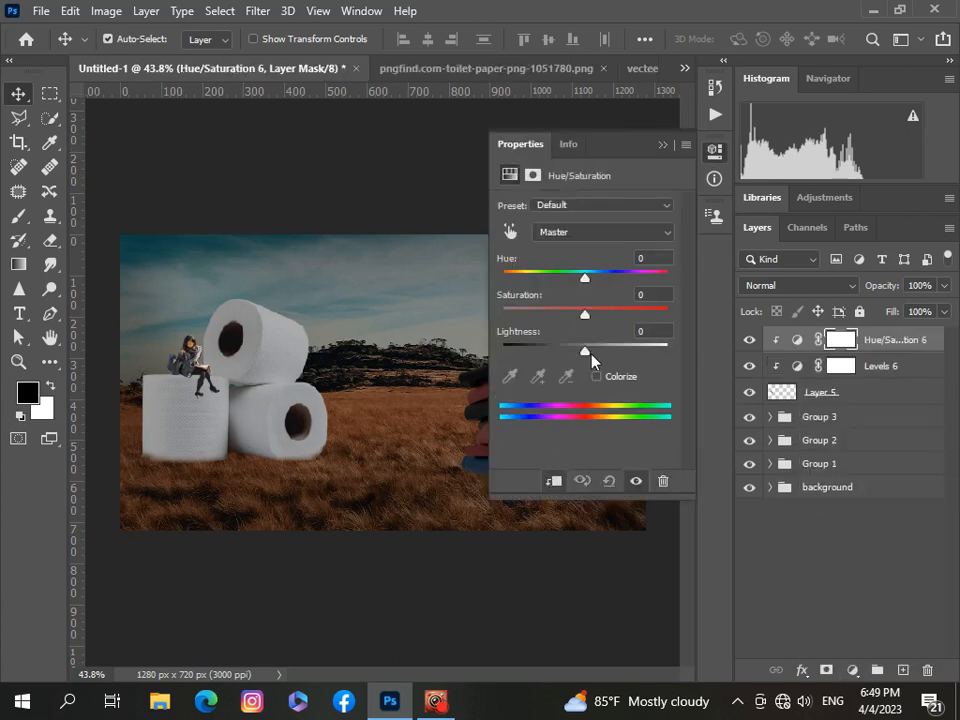
pyautogui.moveTo(585, 352); pyautogui.dragTo(567, 323)
pyautogui.click(662, 145)
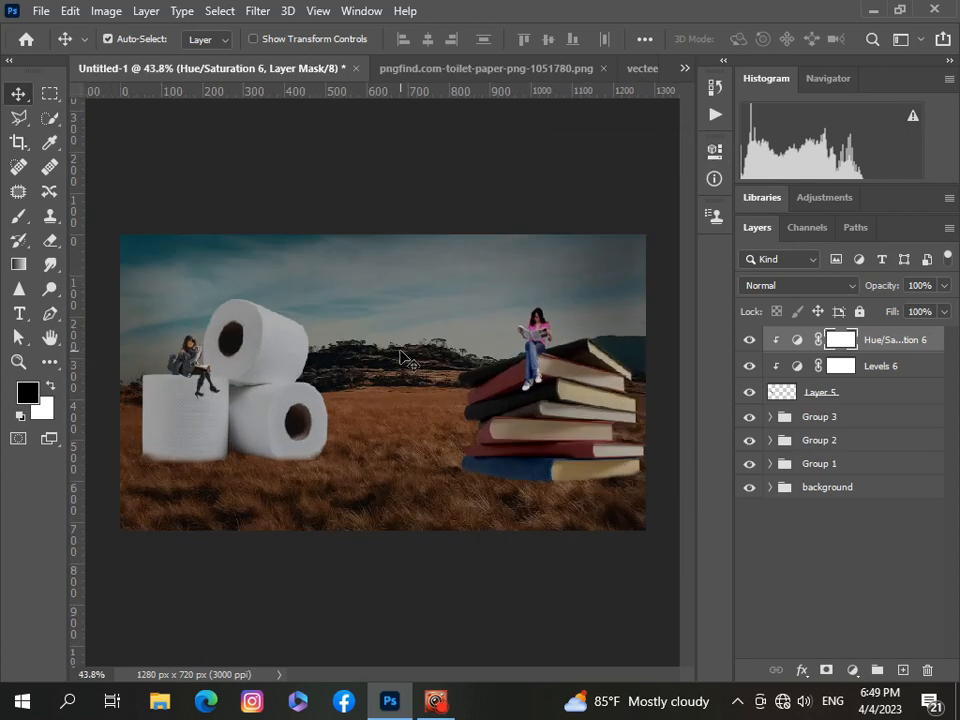
pyautogui.scroll(6, 206, 383)
pyautogui.scroll(-3, 206, 383)
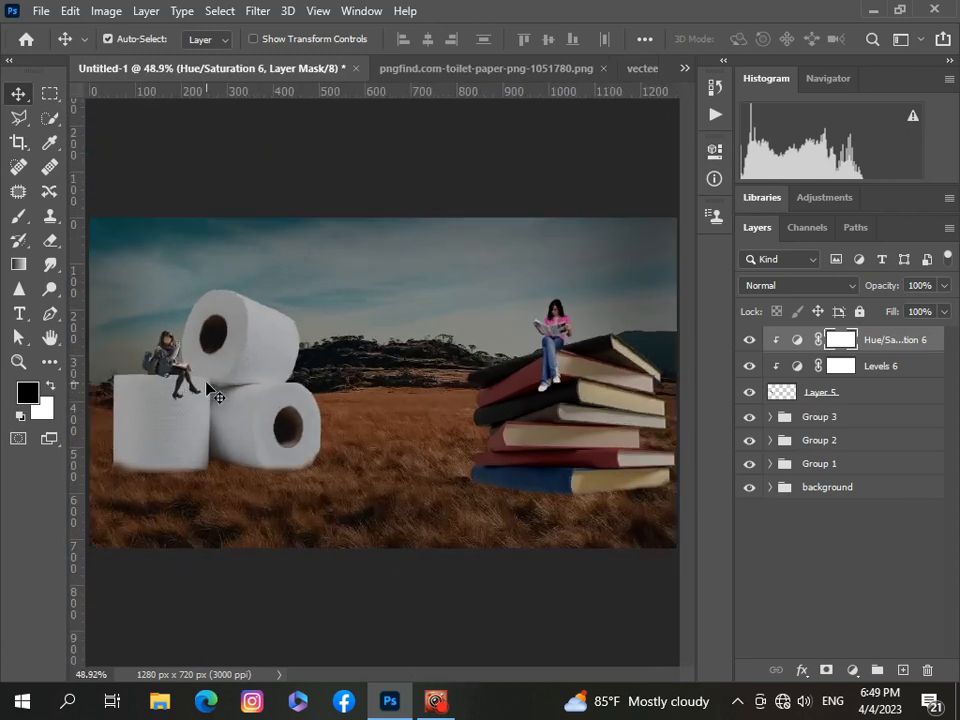
# - Add a second clipped Levels adjustment directly above the woman layer and set the black input level to 20
pyautogui.click(840, 553)
pyautogui.click(854, 671)
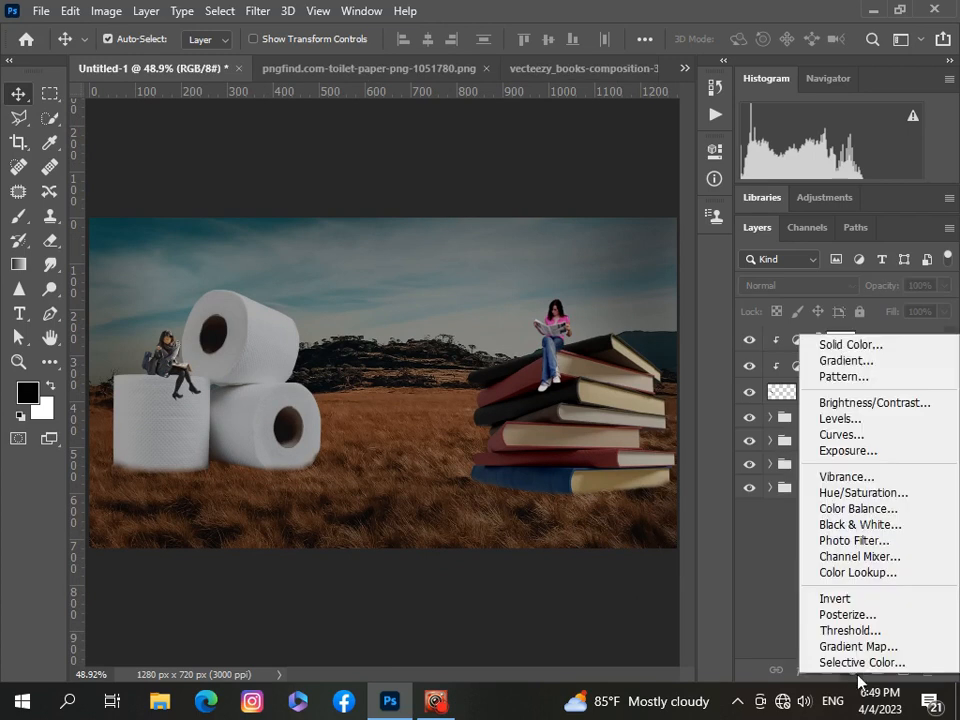
pyautogui.click(745, 600)
pyautogui.click(813, 392)
pyautogui.click(852, 669)
pyautogui.click(840, 411)
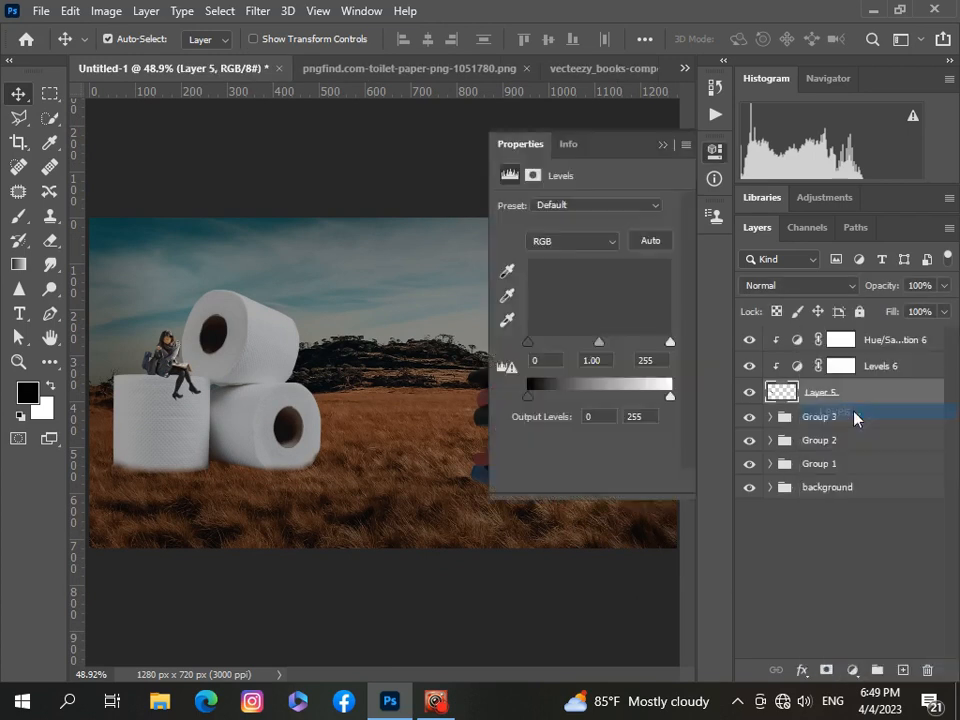
pyautogui.moveTo(529, 343); pyautogui.dragTo(537, 347)
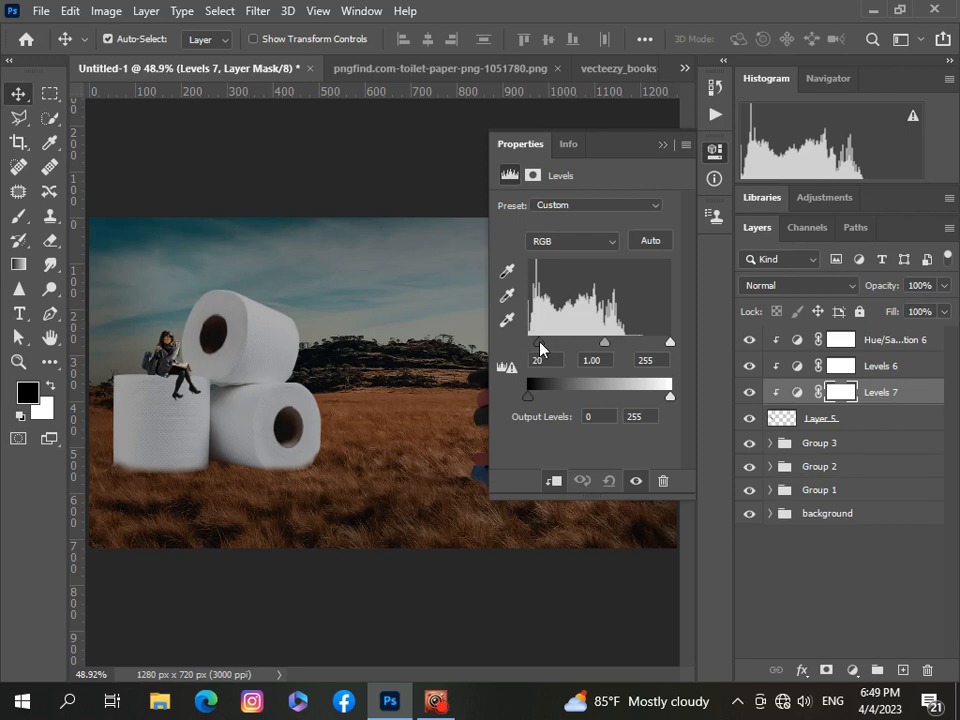
pyautogui.click(663, 144)
pyautogui.scroll(-1, 446, 334)
pyautogui.scroll(2, 446, 334)
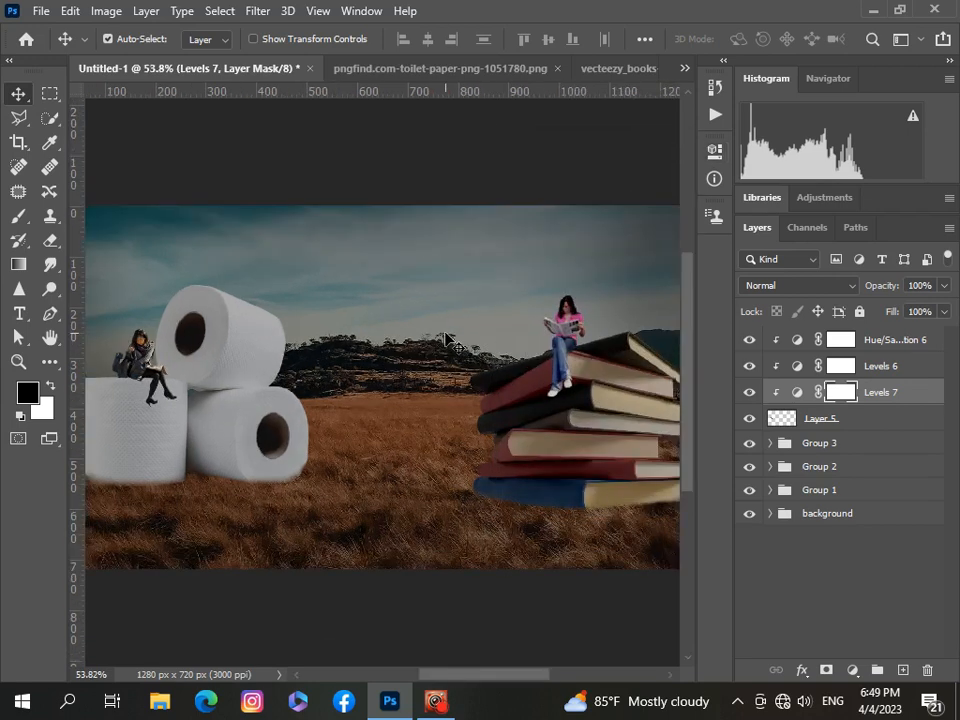
pyautogui.scroll(-1, 445, 334)
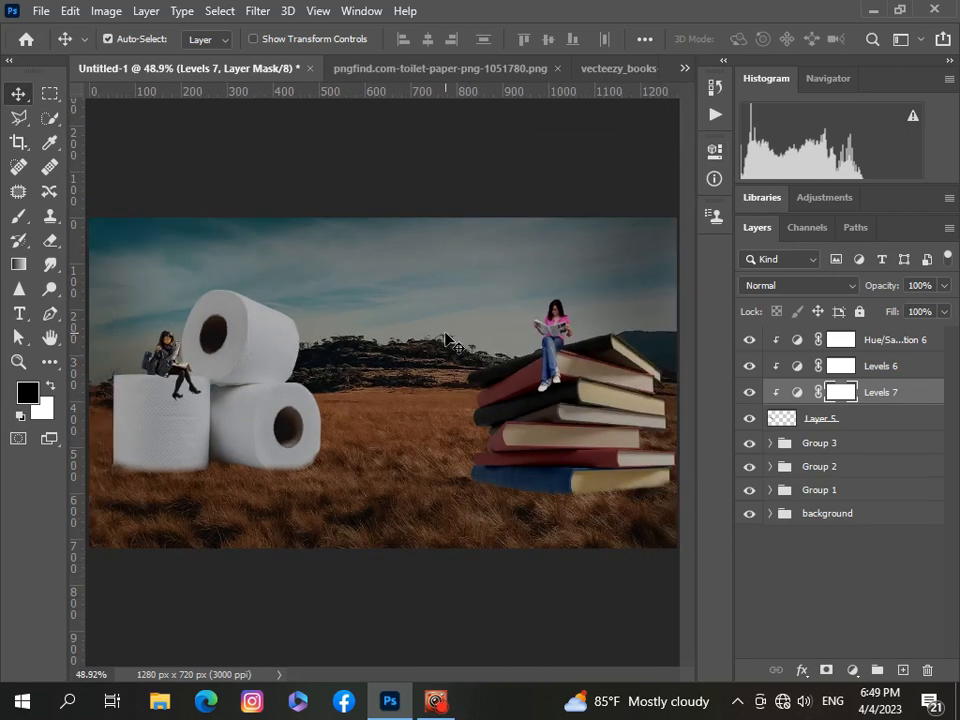
# - Group the woman with shopping bags together with her three clipped Levels and Hue/Saturation adjustment layers
pyautogui.click(936, 341)
pyautogui.keyDown('shift'); pyautogui.click(926, 394); pyautogui.keyUp('shift')
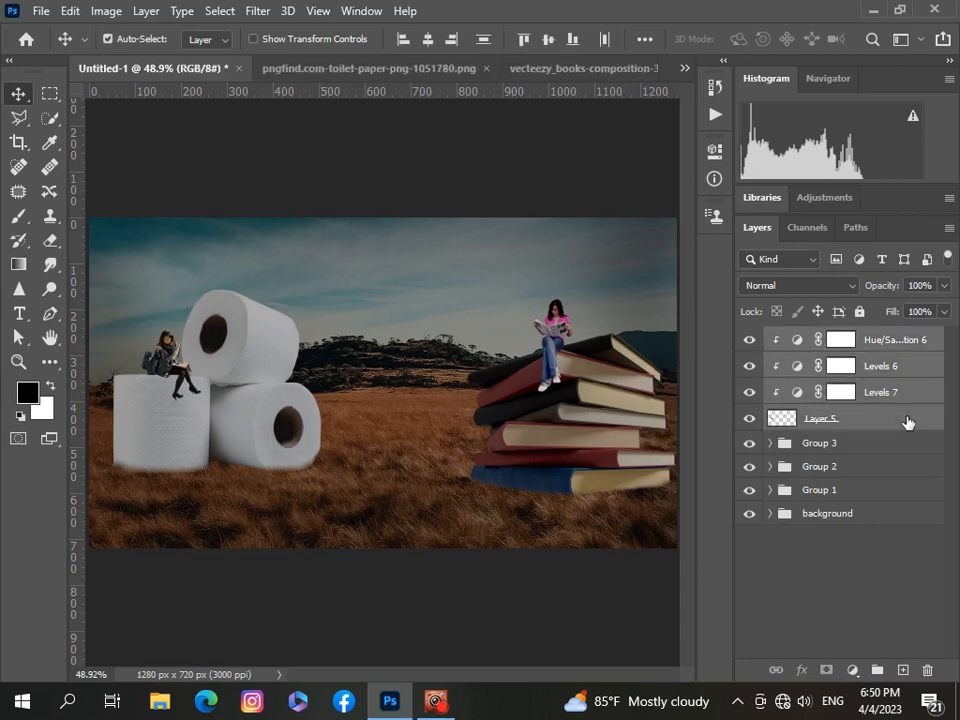
pyautogui.hotkey('ctrl', 'g')
pyautogui.scroll(-1, 96, 332)
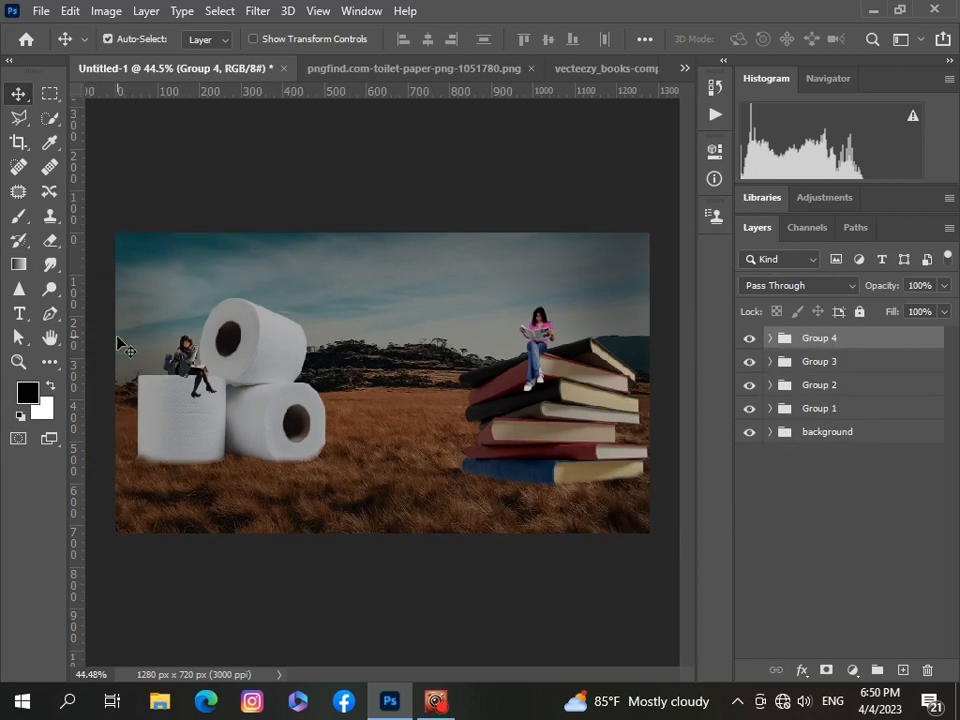
# - Open the pngwing.com (19) ladder image and bring the ladder into the Untitled-1 composition as the top layer
pyautogui.click(41, 11)
pyautogui.click(54, 53)
pyautogui.scroll(-3, 257, 180)
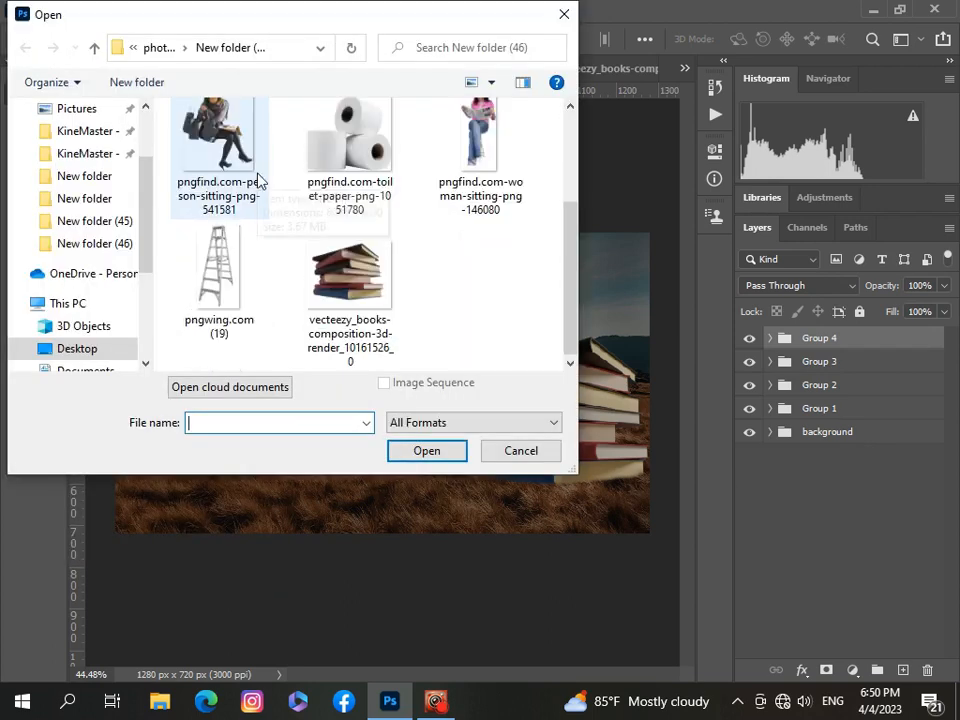
pyautogui.click(237, 253)
pyautogui.click(418, 452)
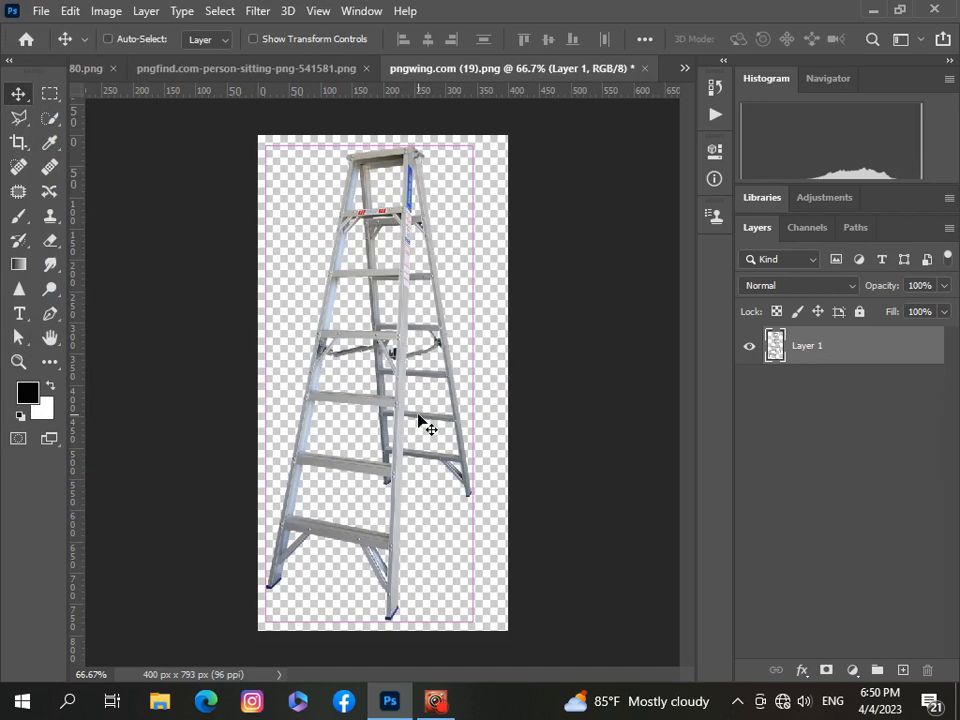
pyautogui.moveTo(418, 416); pyautogui.dragTo(392, 410)
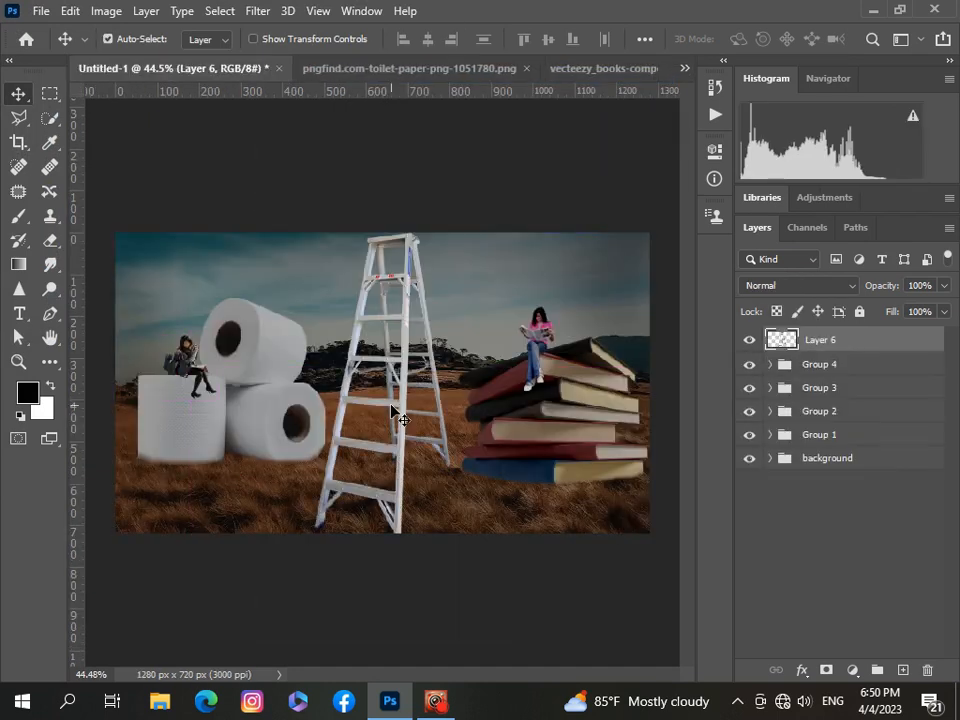
# - Scale the ladder down to 41.77% and stand it on the grass just beside the book stack
pyautogui.hotkey('ctrl', 't')
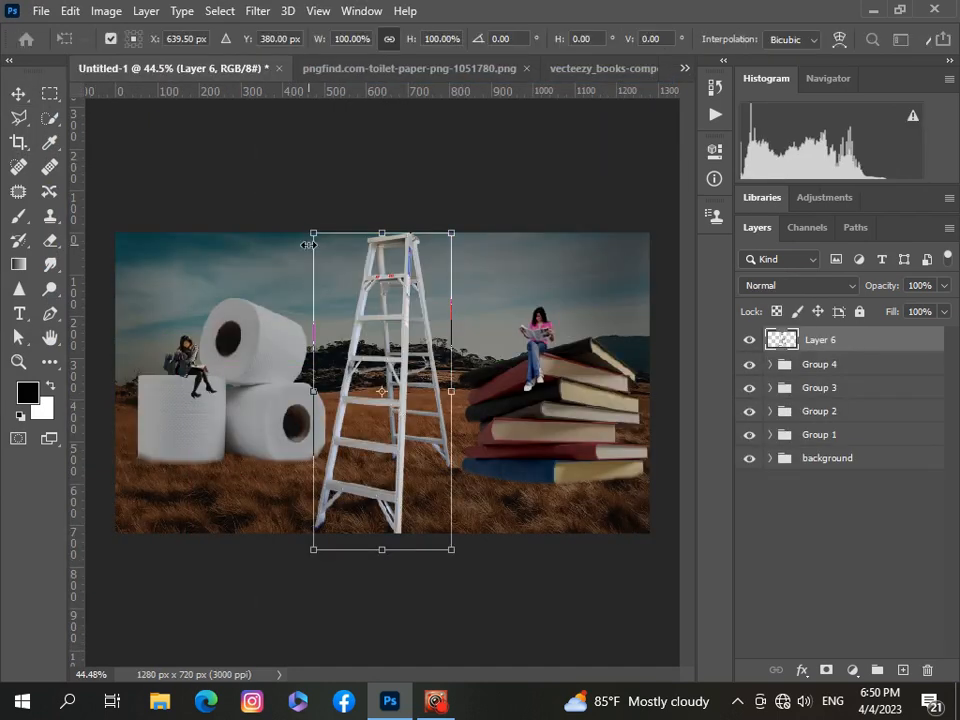
pyautogui.moveTo(309, 244); pyautogui.dragTo(396, 418)
pyautogui.moveTo(433, 508); pyautogui.dragTo(446, 456)
pyautogui.moveTo(409, 365); pyautogui.dragTo(425, 394)
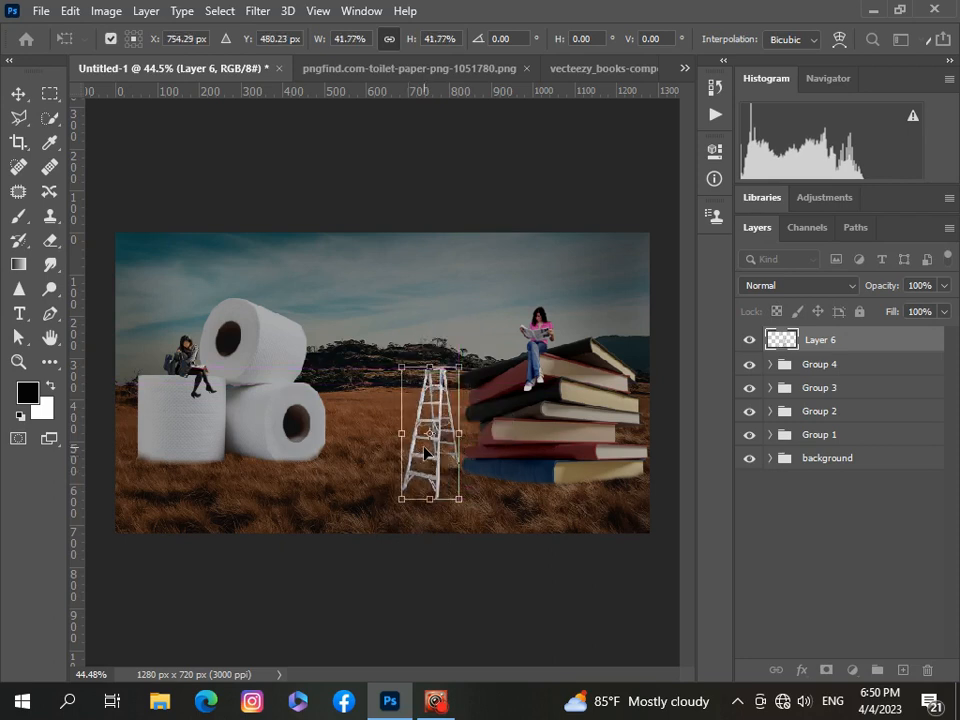
pyautogui.click(790, 557)
# - Add a Hue/Saturation adjustment clipped to the ladder and set Lightness to -9
pyautogui.click(917, 342)
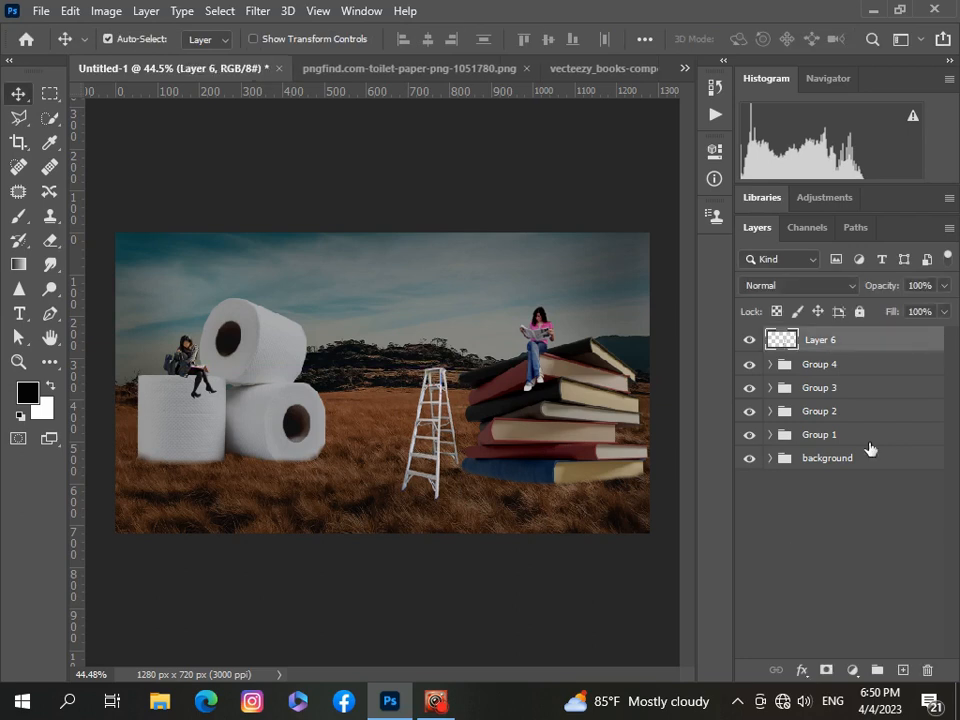
pyautogui.click(853, 670)
pyautogui.click(879, 495)
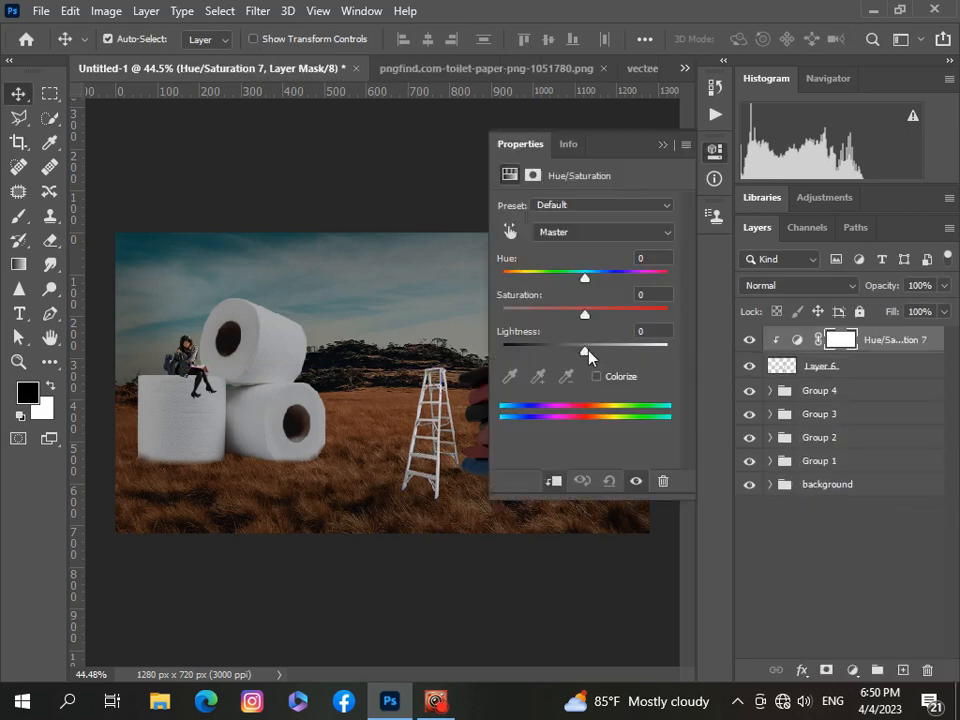
pyautogui.moveTo(588, 356); pyautogui.dragTo(578, 358)
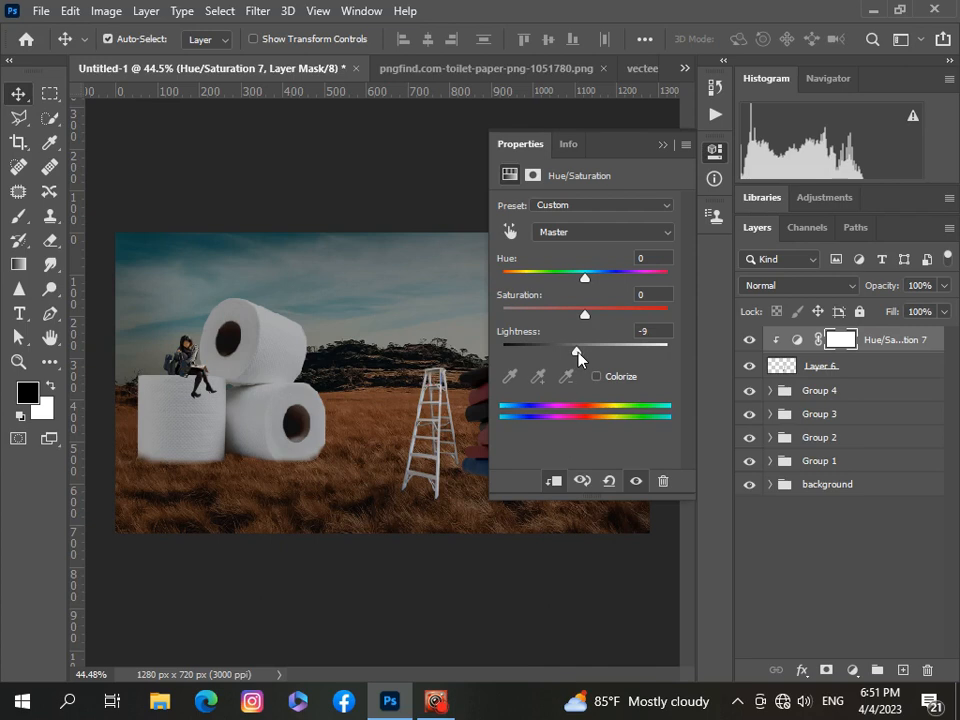
pyautogui.click(662, 144)
# - Add a clipped Levels adjustment above the ladder's Hue/Saturation layer and set the black input level to 25
pyautogui.click(853, 670)
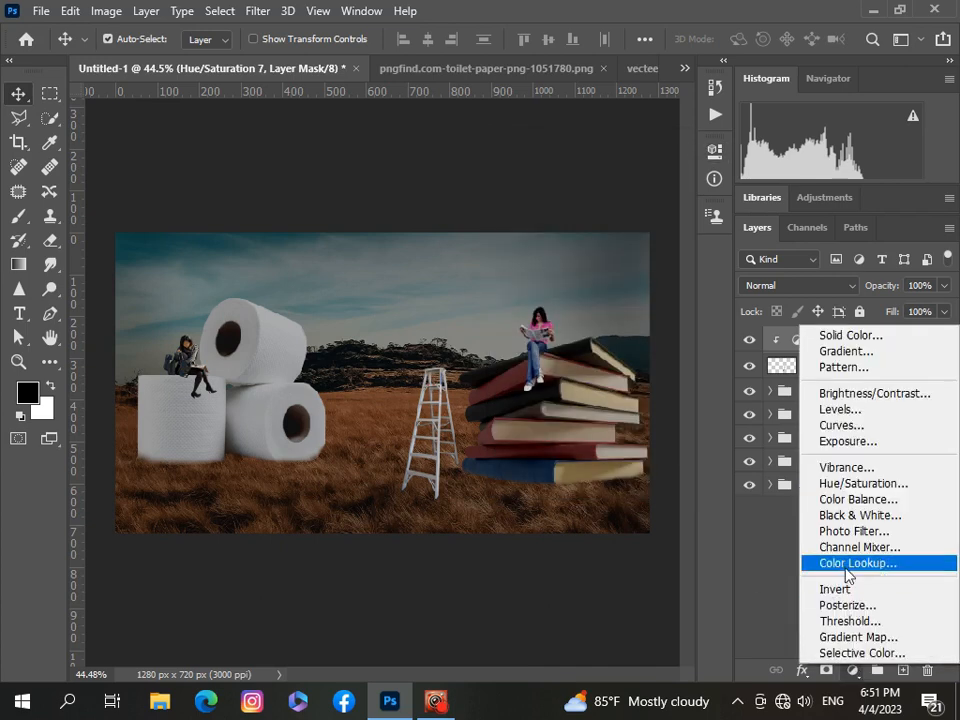
pyautogui.click(838, 409)
pyautogui.moveTo(527, 345); pyautogui.dragTo(545, 347)
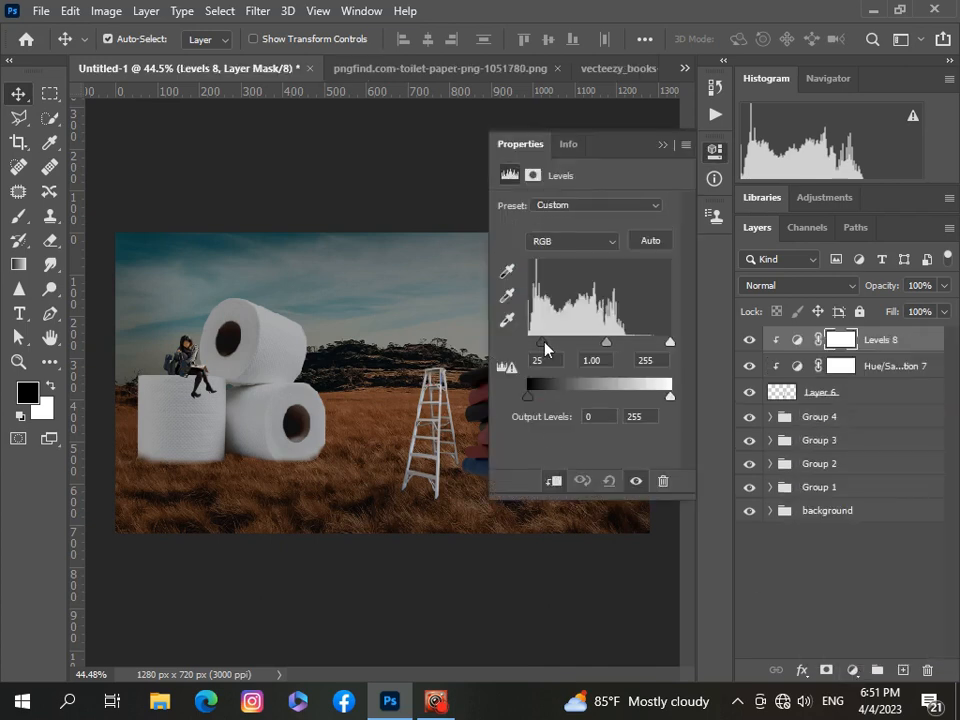
pyautogui.click(662, 144)
pyautogui.scroll(2, 465, 390)
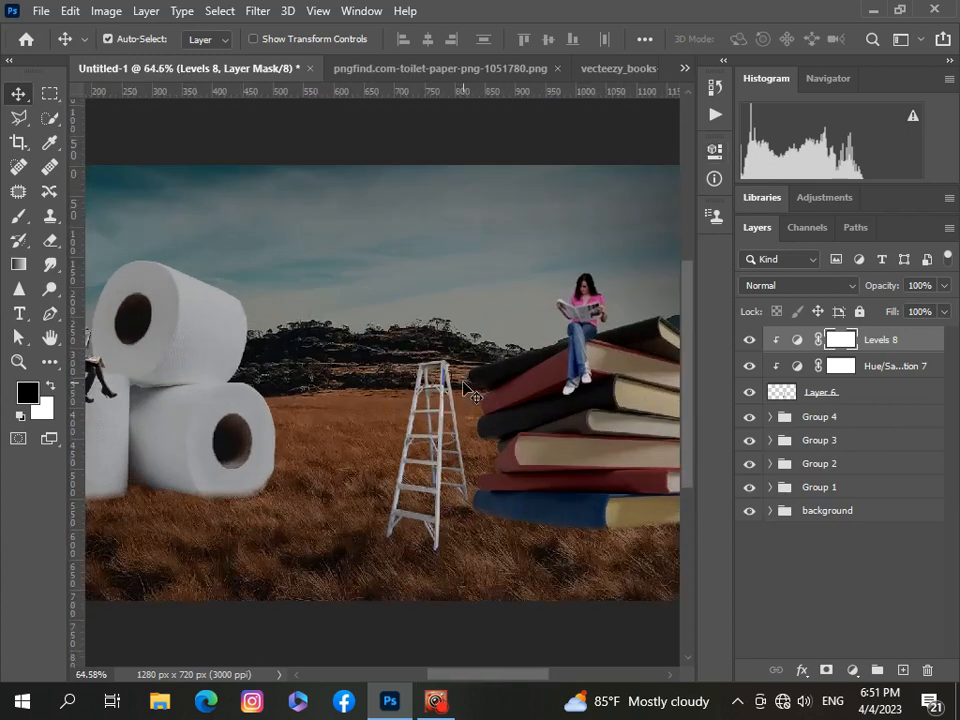
# - Add a layer mask to the ladder layer and paint its feet out with a soft 34 px black brush, blending them into the grass
pyautogui.scroll(2, 465, 390)
pyautogui.click(855, 393)
pyautogui.click(826, 670)
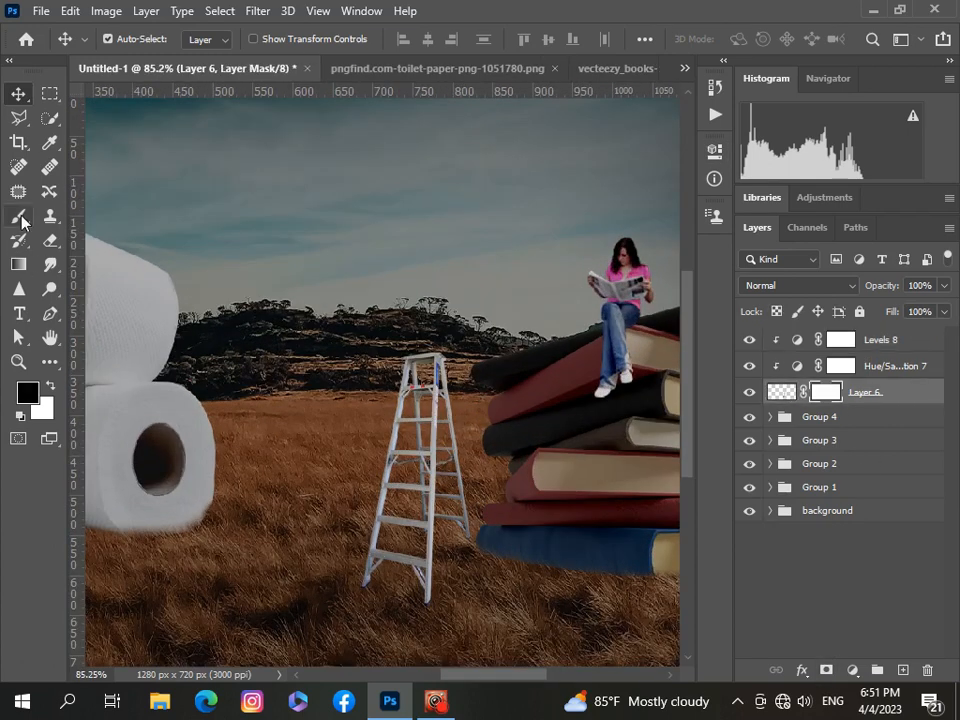
pyautogui.press('b')
pyautogui.scroll(2, 460, 588)
pyautogui.scroll(3, 456, 512)
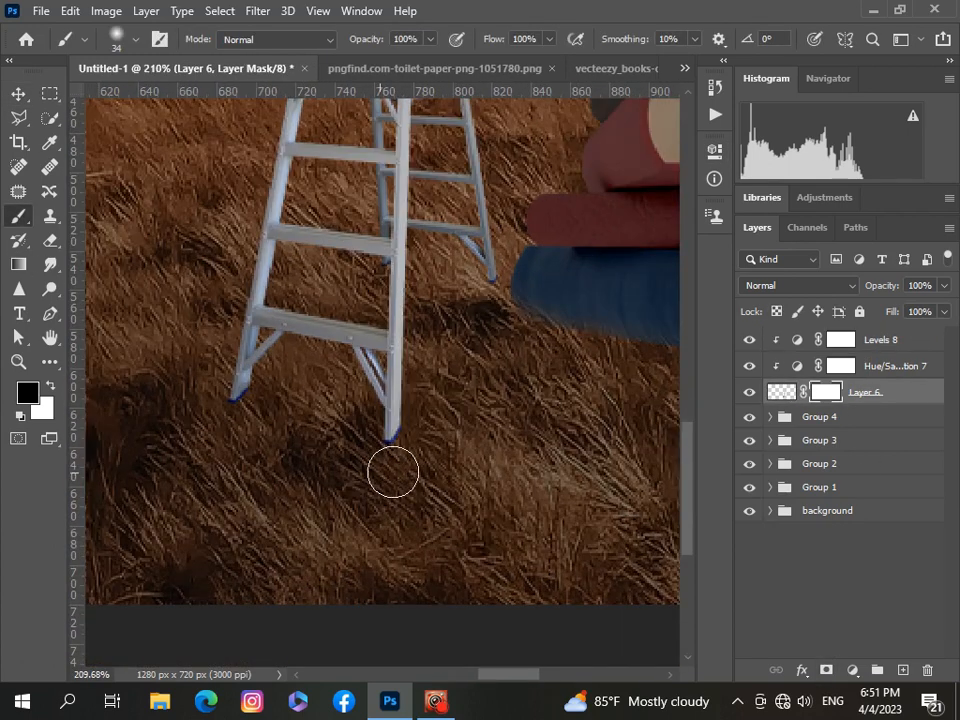
pyautogui.moveTo(387, 464)
pyautogui.mouseDown()
pyautogui.moveTo(417, 448)
pyautogui.moveTo(404, 476)
pyautogui.mouseUp()
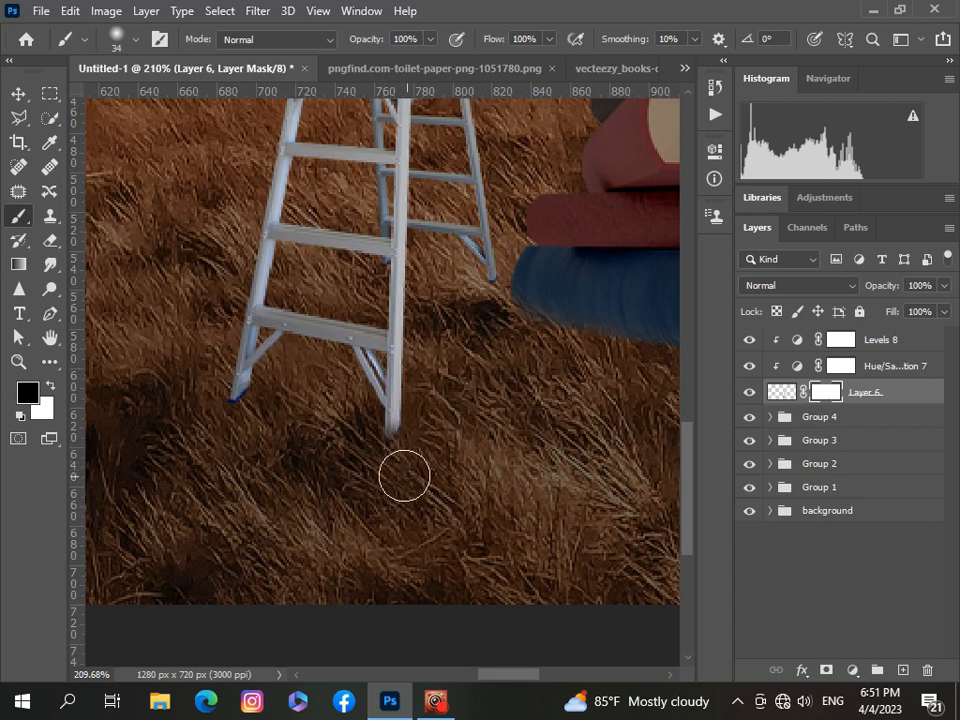
pyautogui.moveTo(228, 432)
pyautogui.mouseDown()
pyautogui.moveTo(222, 423)
pyautogui.moveTo(252, 416)
pyautogui.mouseUp()
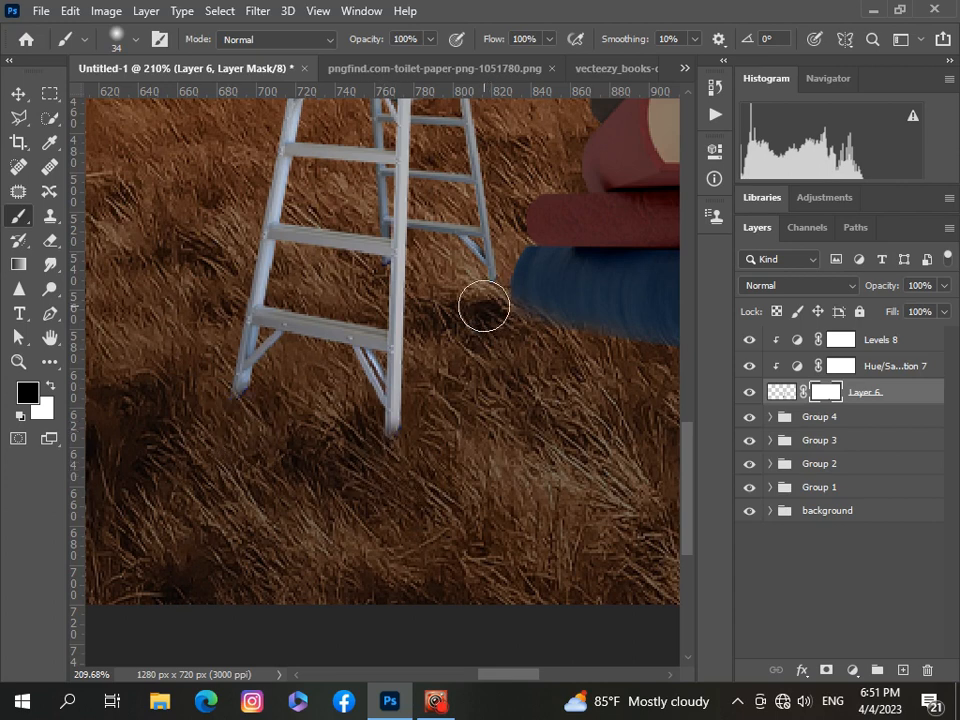
# - Group the ladder layer together with its Hue/Saturation and Levels adjustments
pyautogui.scroll(-6, 465, 381)
pyautogui.click(919, 339)
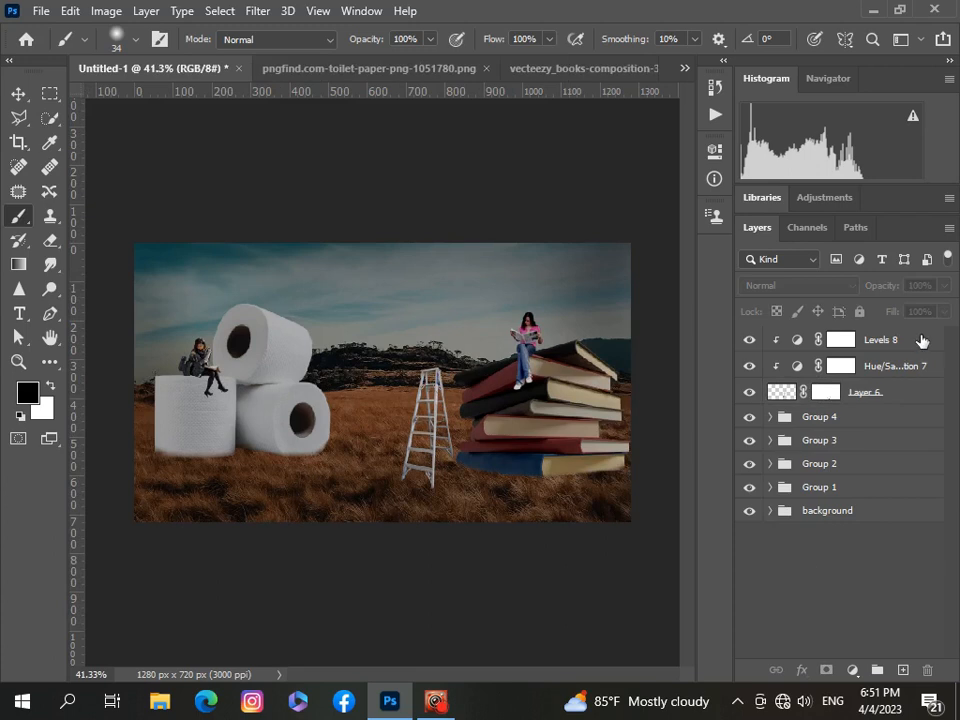
pyautogui.keyDown('shift'); pyautogui.click(926, 392); pyautogui.keyUp('shift')
pyautogui.hotkey('ctrl', 'g')
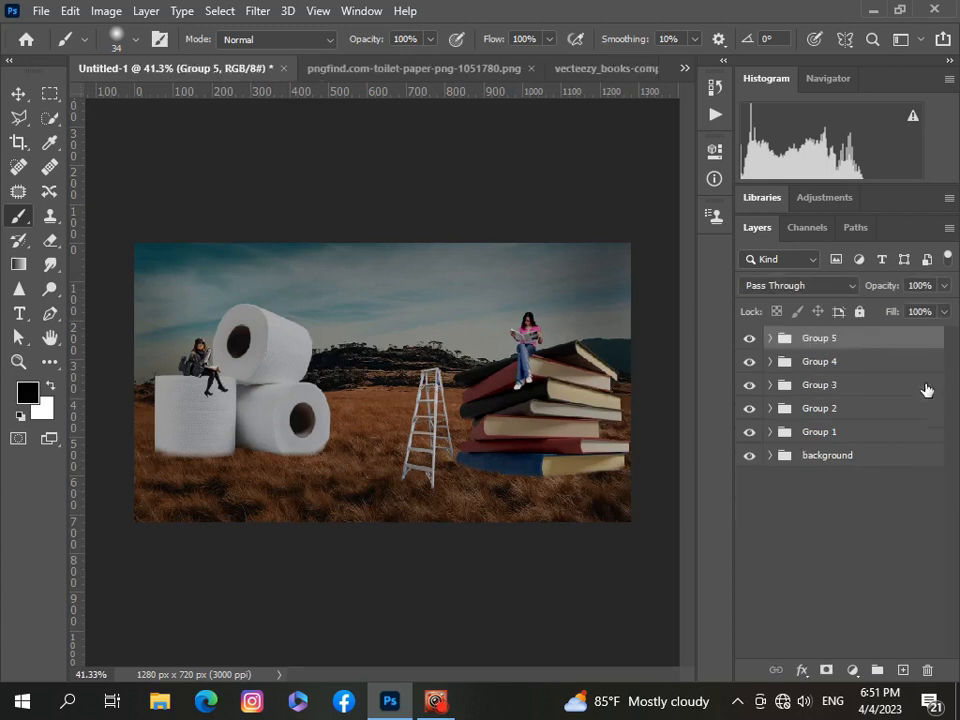
# - Add an empty layer above the ladder group and configure the brush to 6 px size and 27% opacity
pyautogui.click(903, 671)
pyautogui.scroll(3, 160, 395)
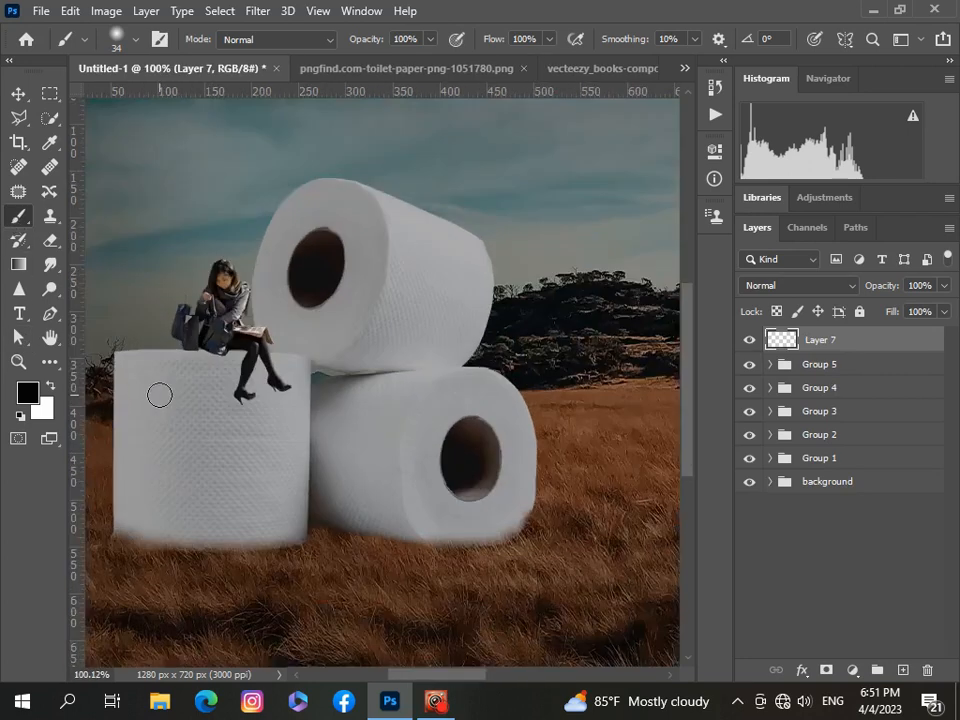
pyautogui.scroll(3, 160, 395)
pyautogui.click(136, 41)
pyautogui.moveTo(126, 100); pyautogui.dragTo(114, 101)
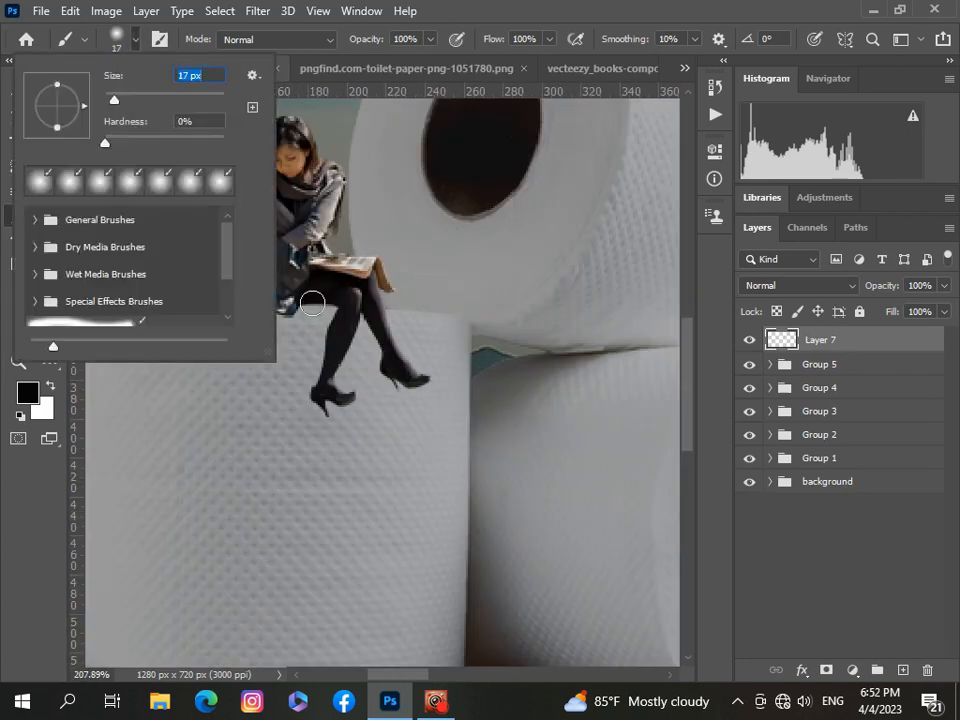
pyautogui.write('1')
pyautogui.click(765, 581)
pyautogui.moveTo(430, 39); pyautogui.dragTo(397, 72)
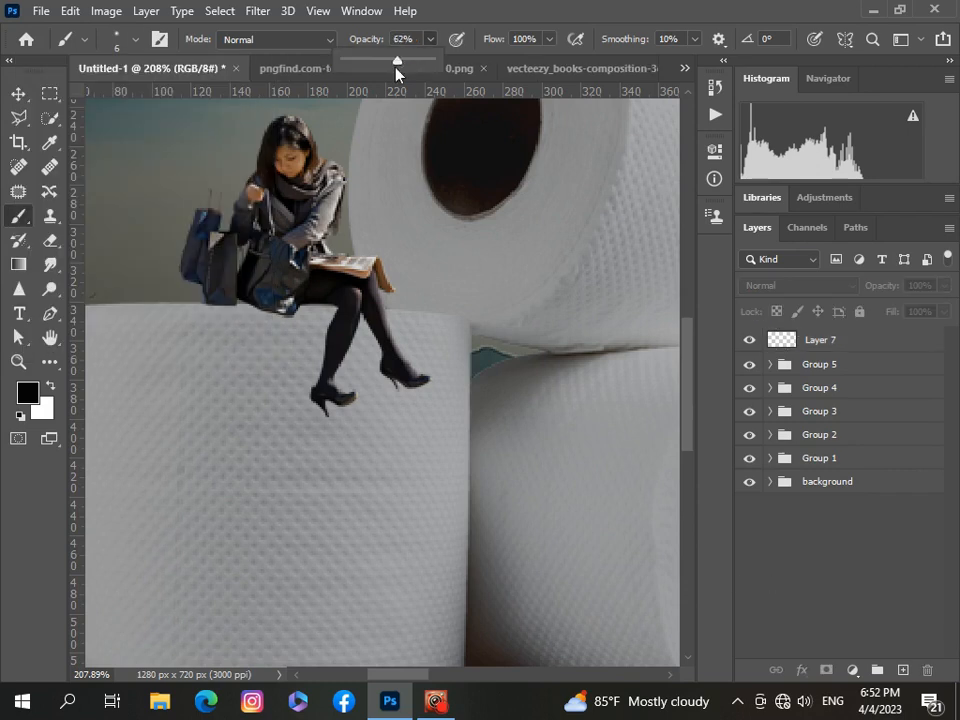
pyautogui.click(820, 340)
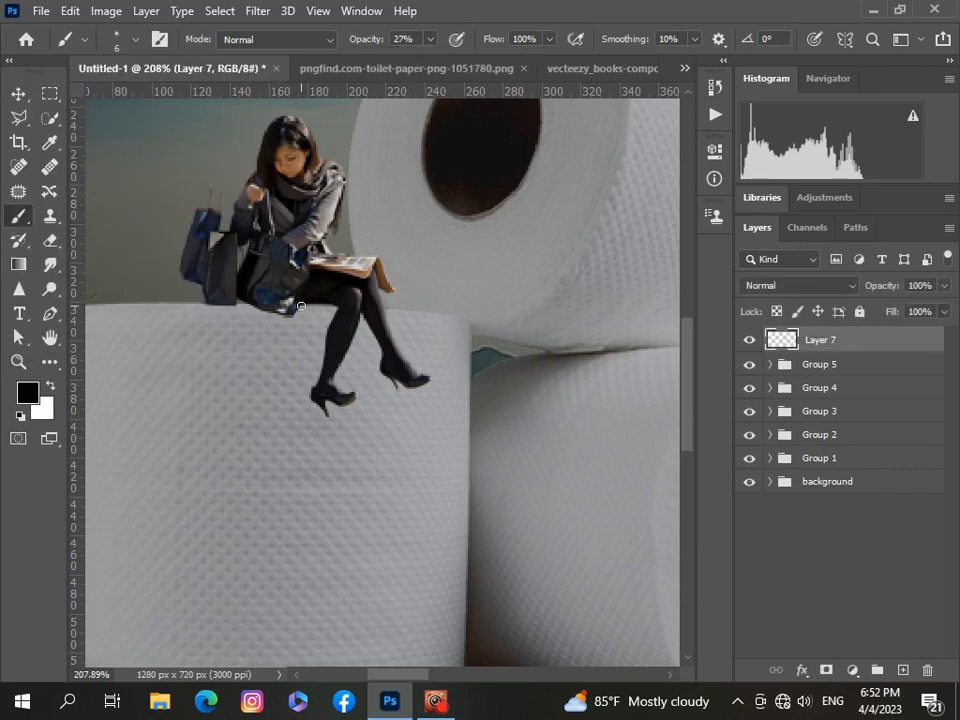
# - Set the brush opacity to 30% and try shading around the legs of the woman seated on the toilet roll
pyautogui.scroll(-5, 336, 312)
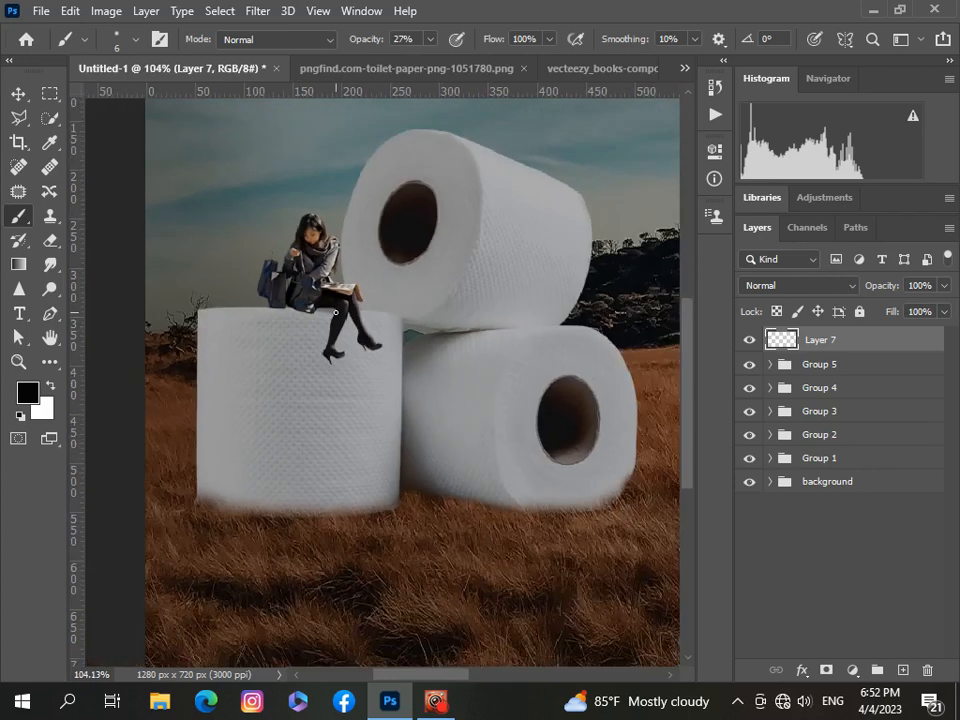
pyautogui.scroll(2, 336, 313)
pyautogui.click(430, 39)
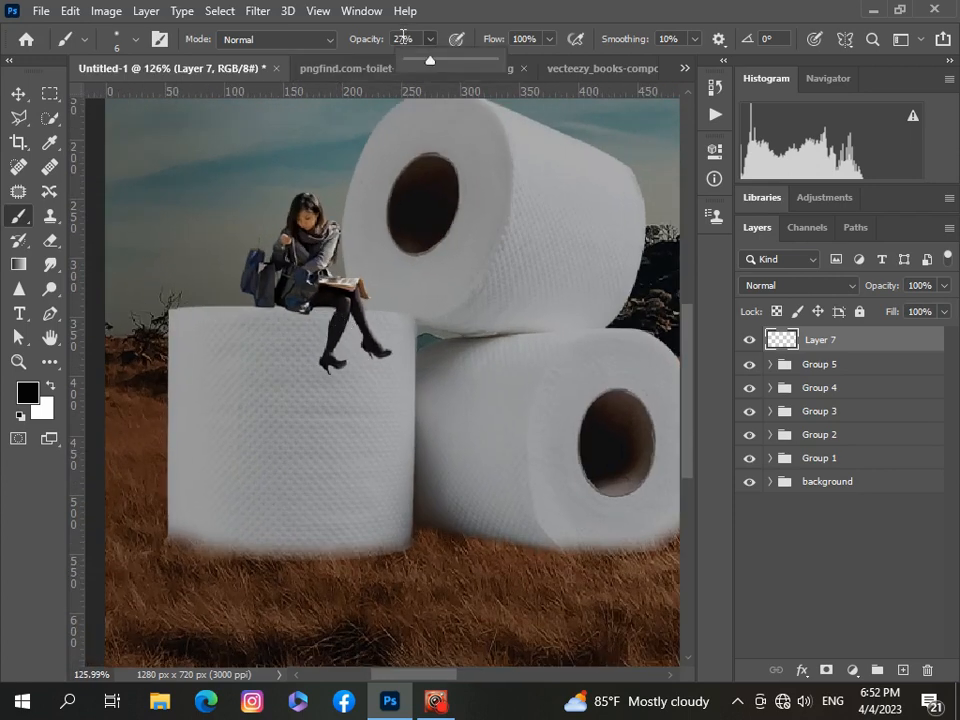
pyautogui.click(403, 37)
pyautogui.press('BackSpace')
pyautogui.press('BackSpace')
pyautogui.write('30')
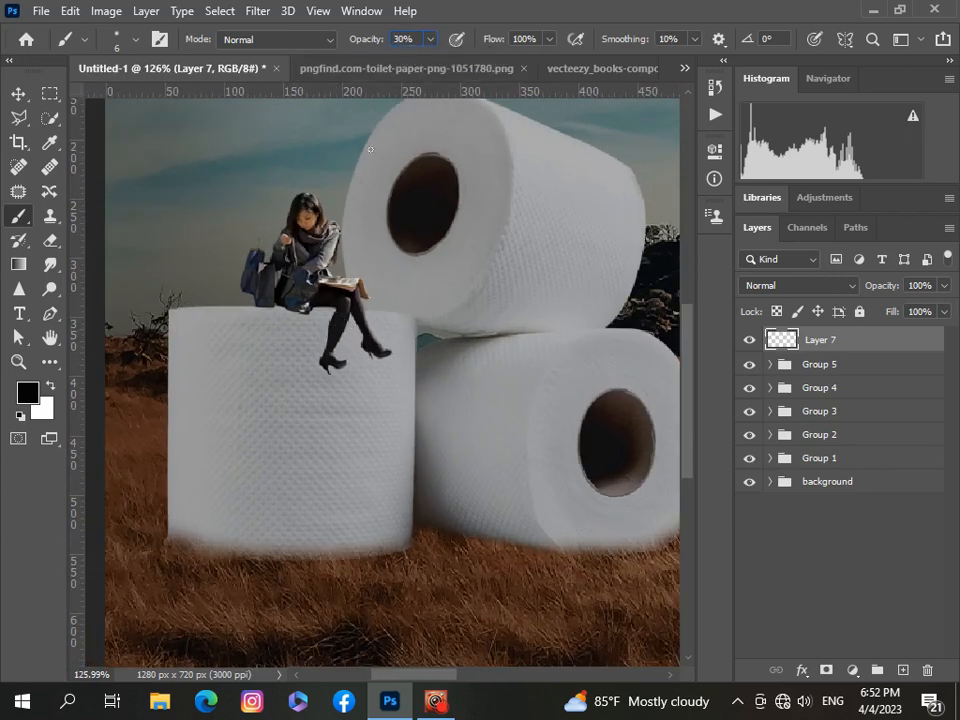
pyautogui.scroll(4, 307, 309)
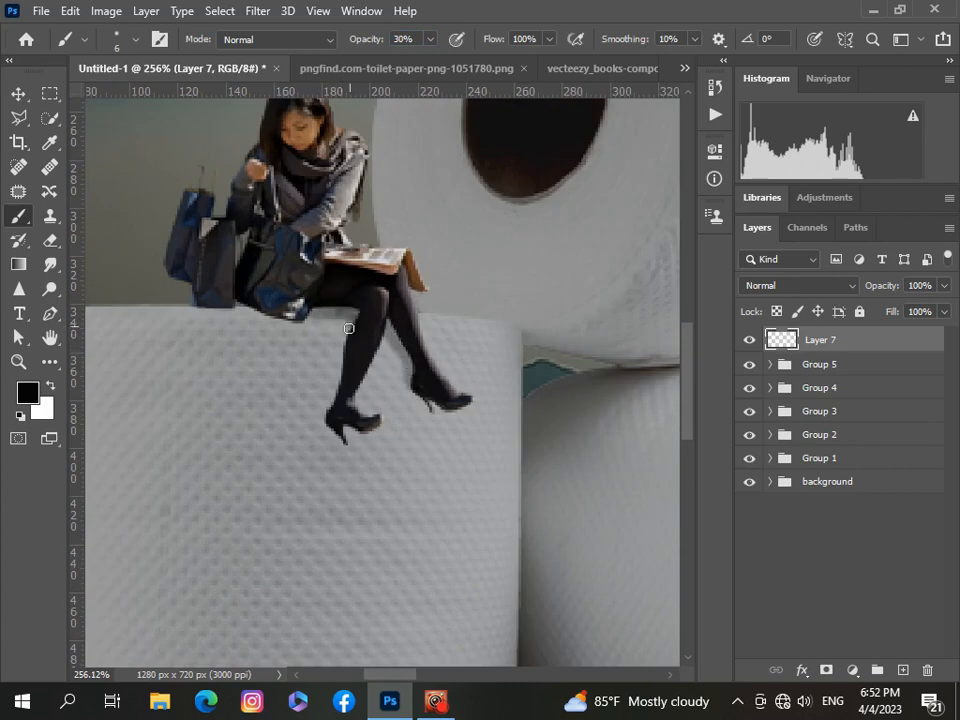
pyautogui.scroll(-4, 341, 400)
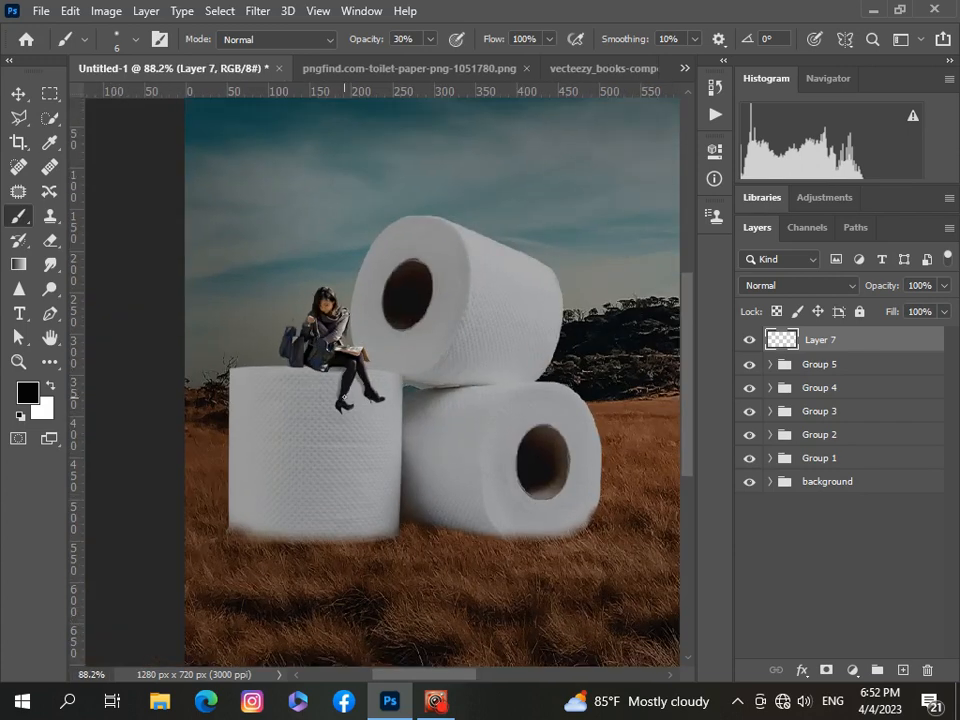
pyautogui.scroll(3, 344, 398)
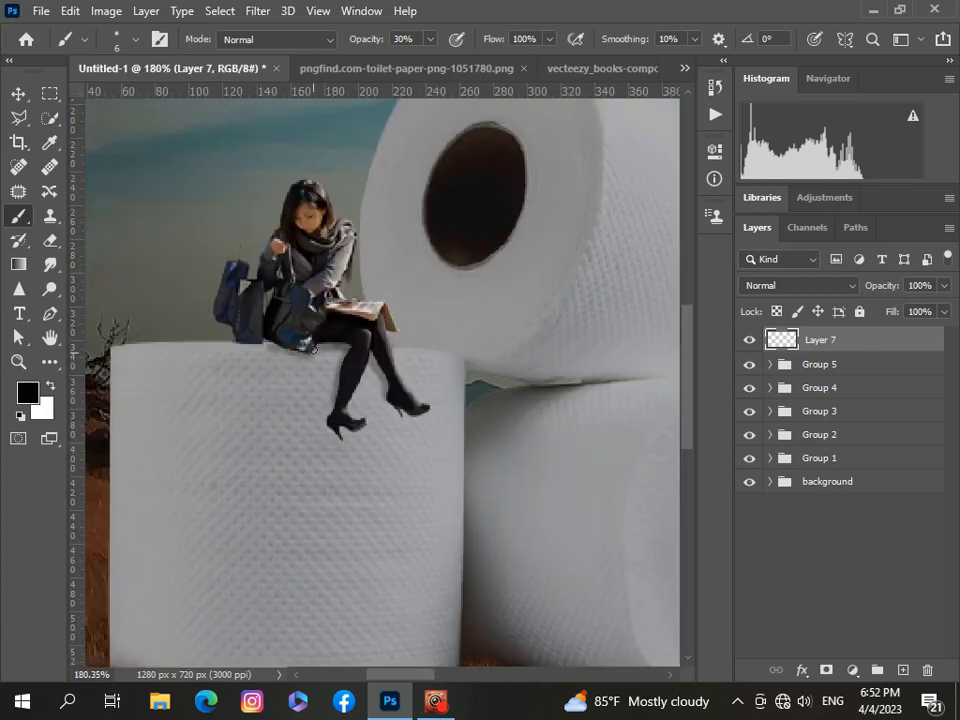
pyautogui.scroll(-5, 221, 410)
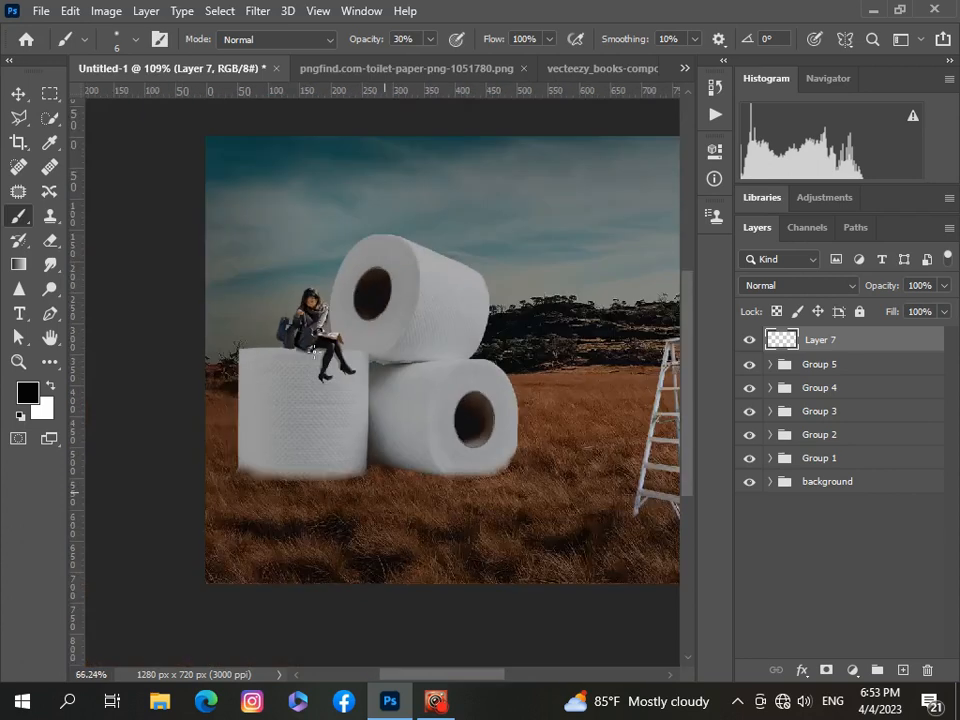
# - Set the brush opacity to 50% and try a 10 px brush for the shadow beneath the woman's legs on the roll
pyautogui.scroll(5, 221, 410)
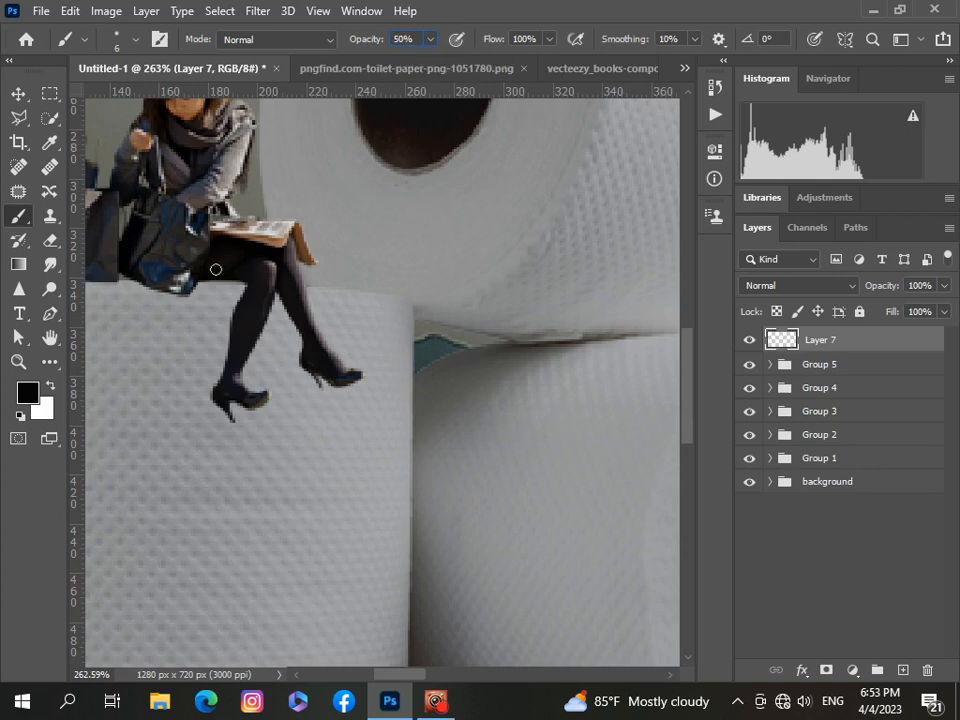
pyautogui.click(136, 40)
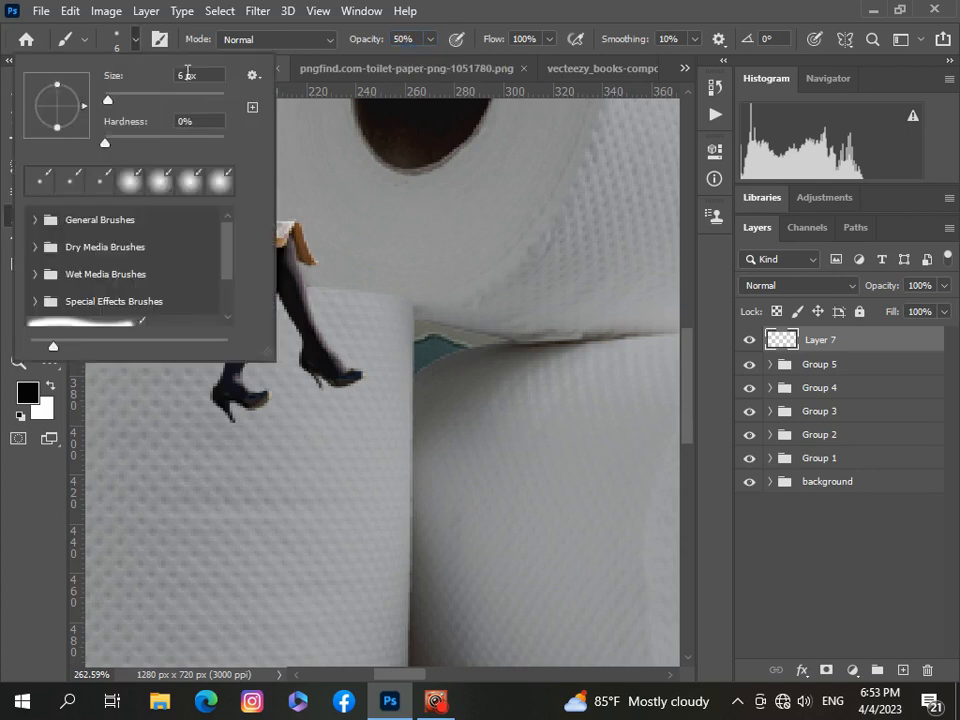
pyautogui.click(396, 289)
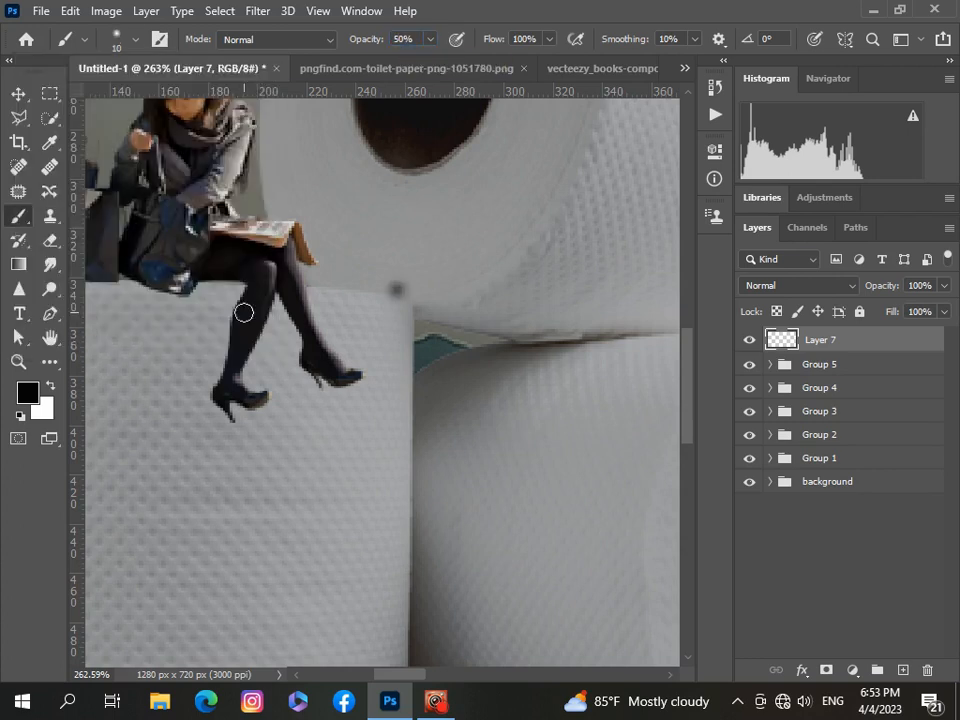
pyautogui.moveTo(202, 289); pyautogui.dragTo(242, 289)
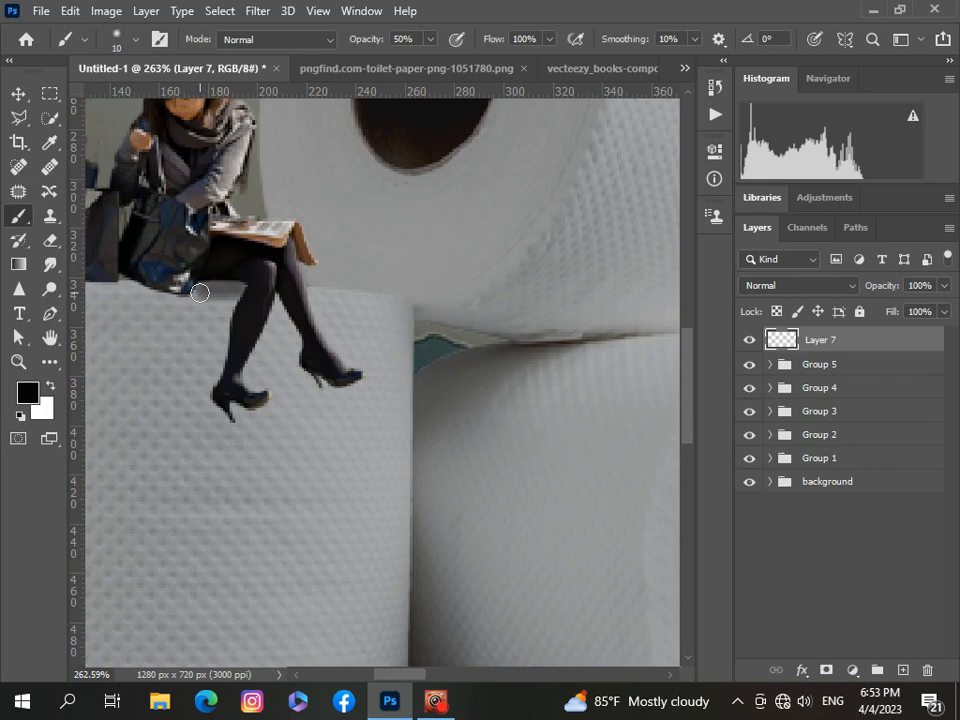
# - Set the brush size to 6 px and paint soft shadows on the toilet roll along the seated woman's thigh and lower legs
pyautogui.click(136, 40)
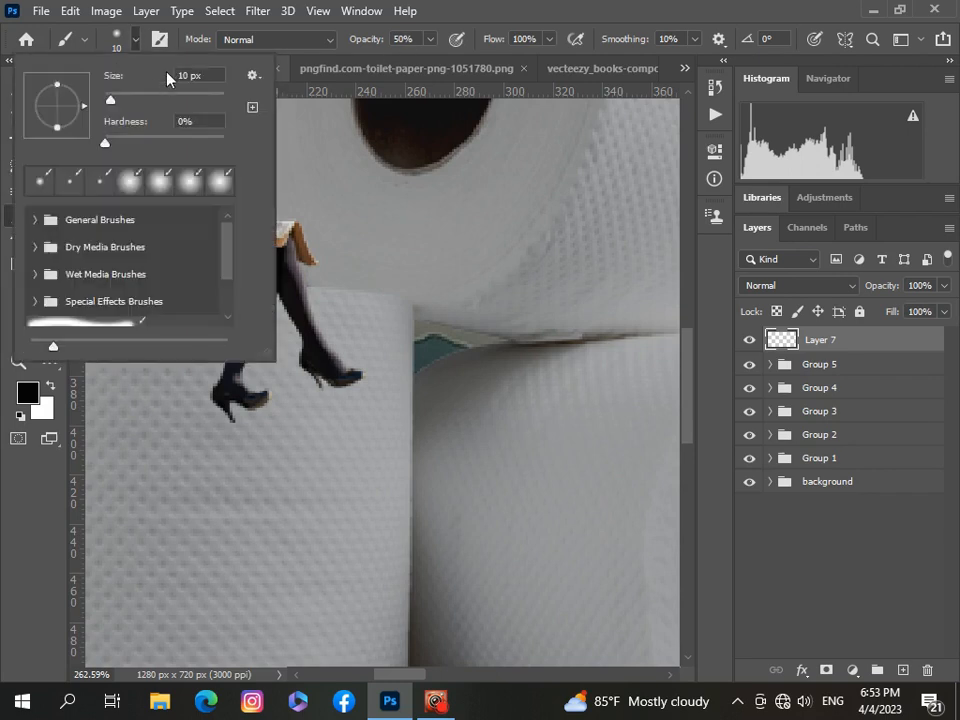
pyautogui.press('BackSpace')
pyautogui.press('BackSpace')
pyautogui.press('Return')
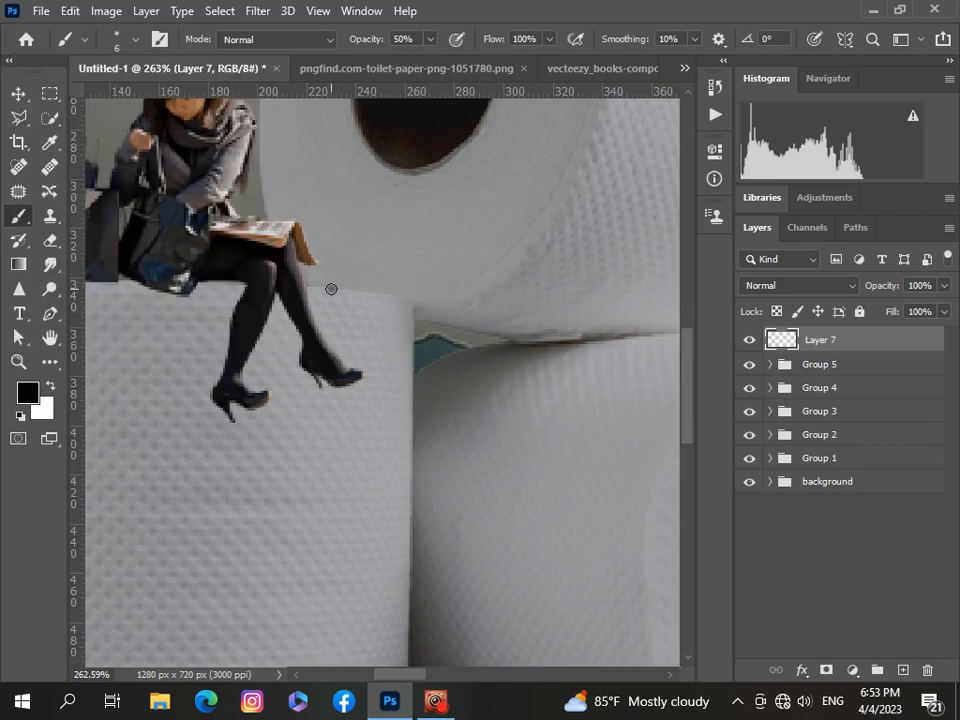
pyautogui.scroll(6, 217, 272)
pyautogui.moveTo(208, 291)
pyautogui.mouseDown()
pyautogui.moveTo(319, 300)
pyautogui.moveTo(297, 349)
pyautogui.moveTo(250, 558)
pyautogui.mouseUp()
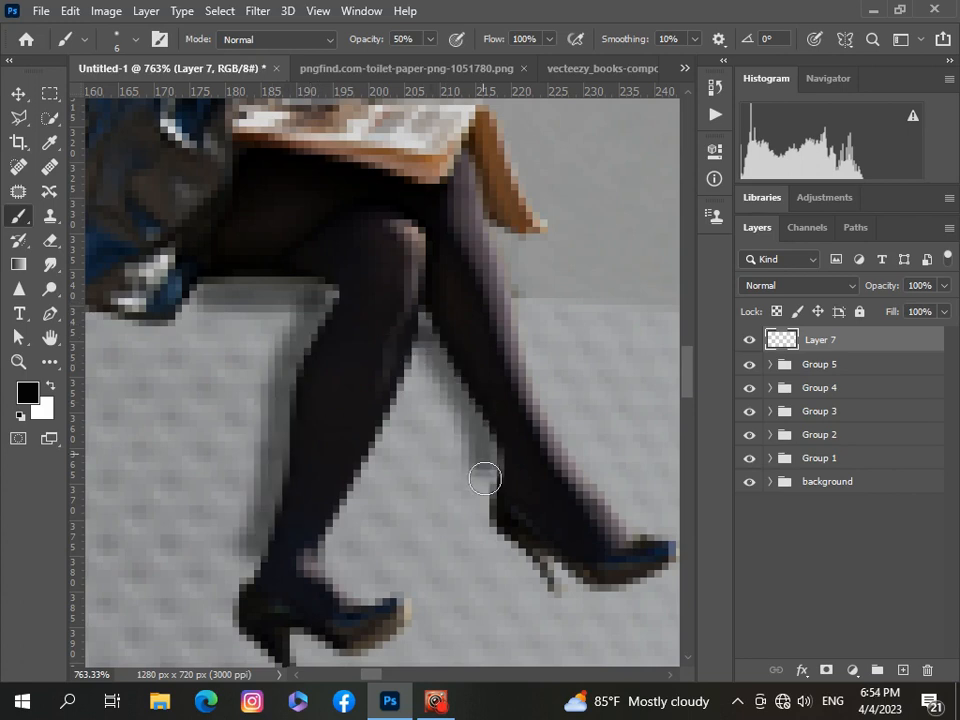
pyautogui.scroll(-7, 420, 330)
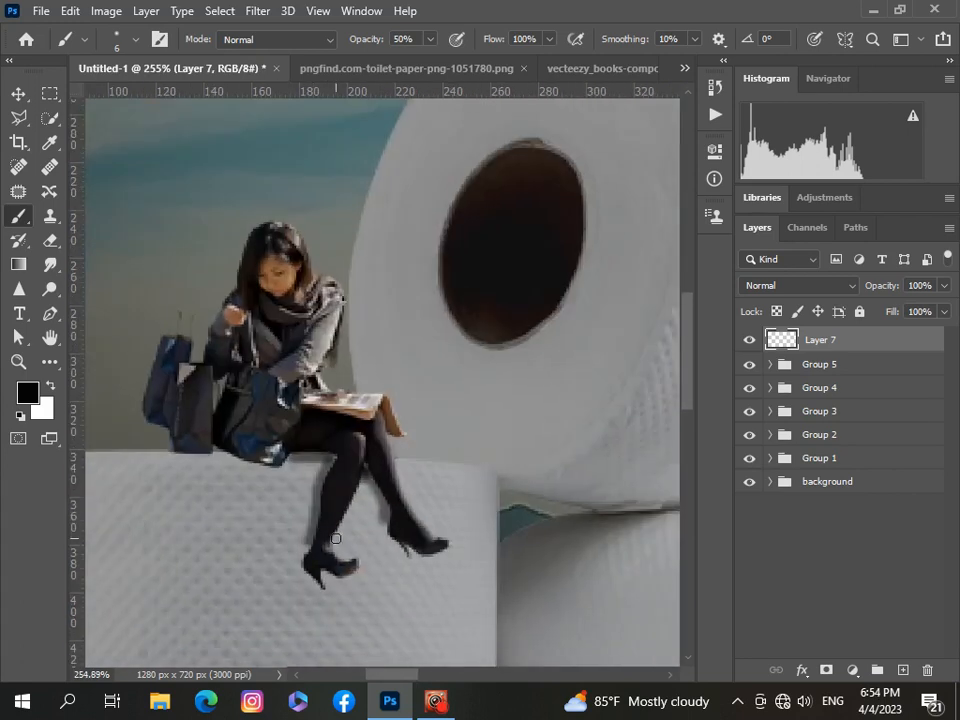
pyautogui.scroll(5, 335, 538)
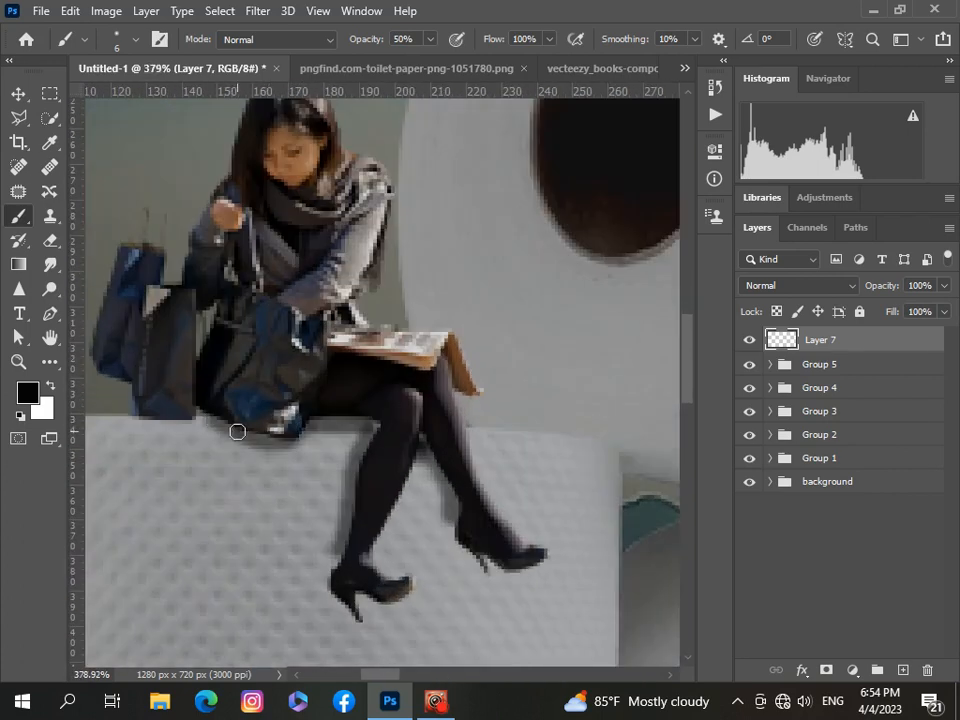
pyautogui.scroll(-6, 142, 421)
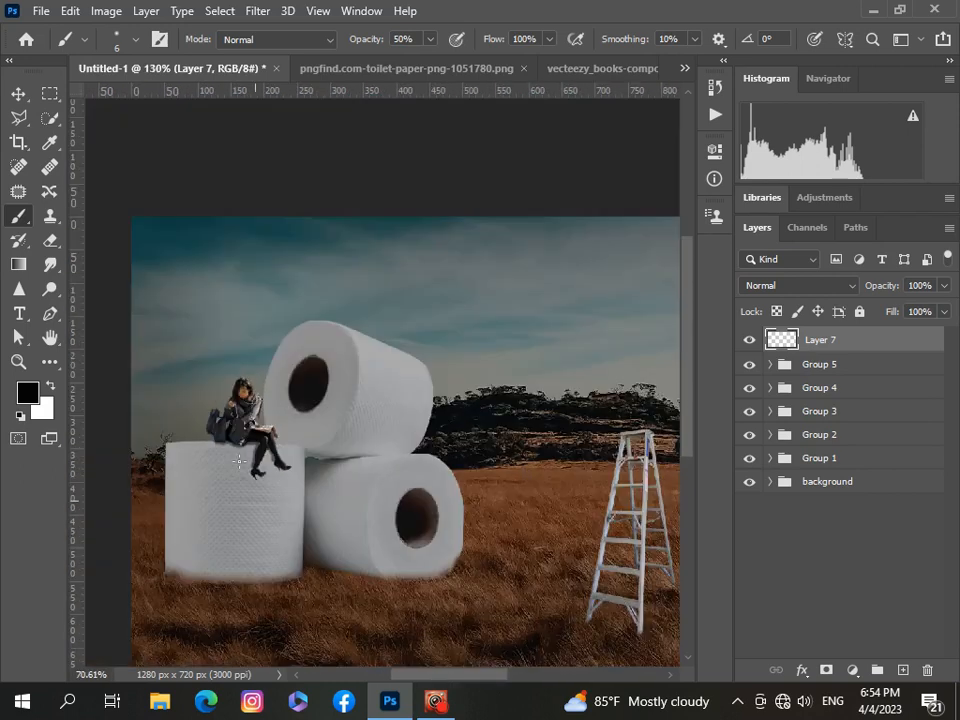
pyautogui.scroll(-2, 285, 510)
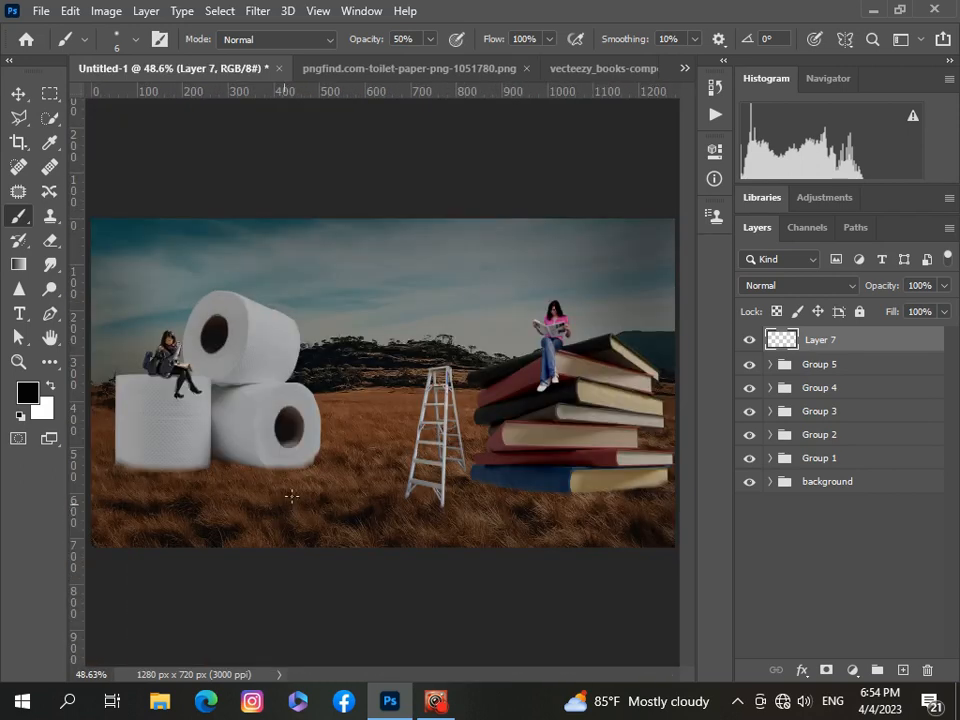
# - Paint a soft shadow on the book pages along the jeans leg of the woman seated on the book stack
pyautogui.scroll(3, 498, 434)
pyautogui.scroll(2, 665, 330)
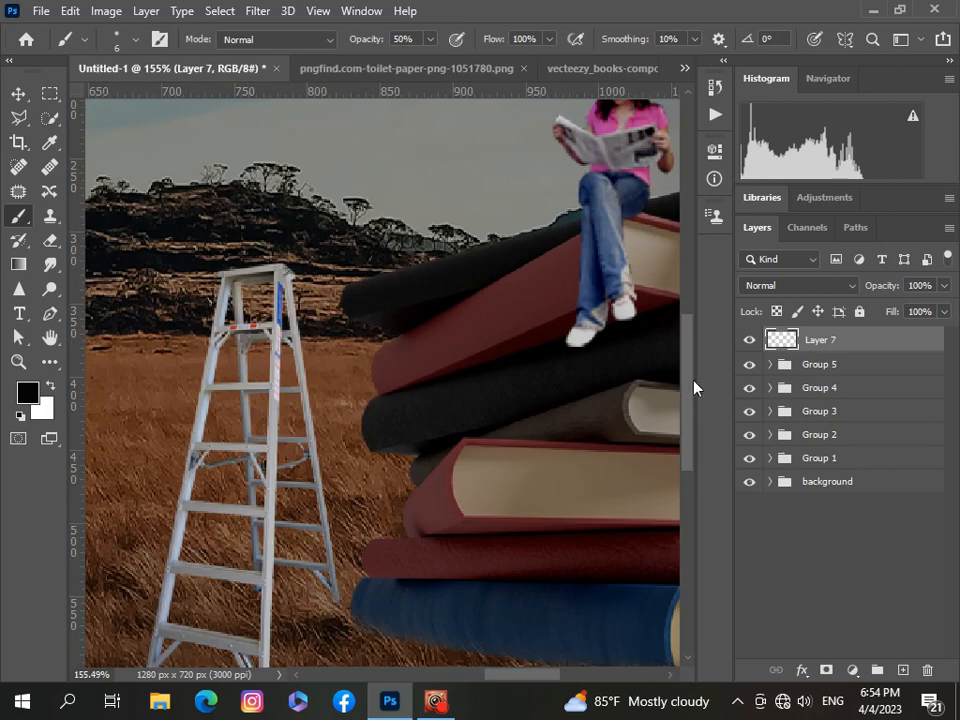
pyautogui.scroll(3, 600, 370)
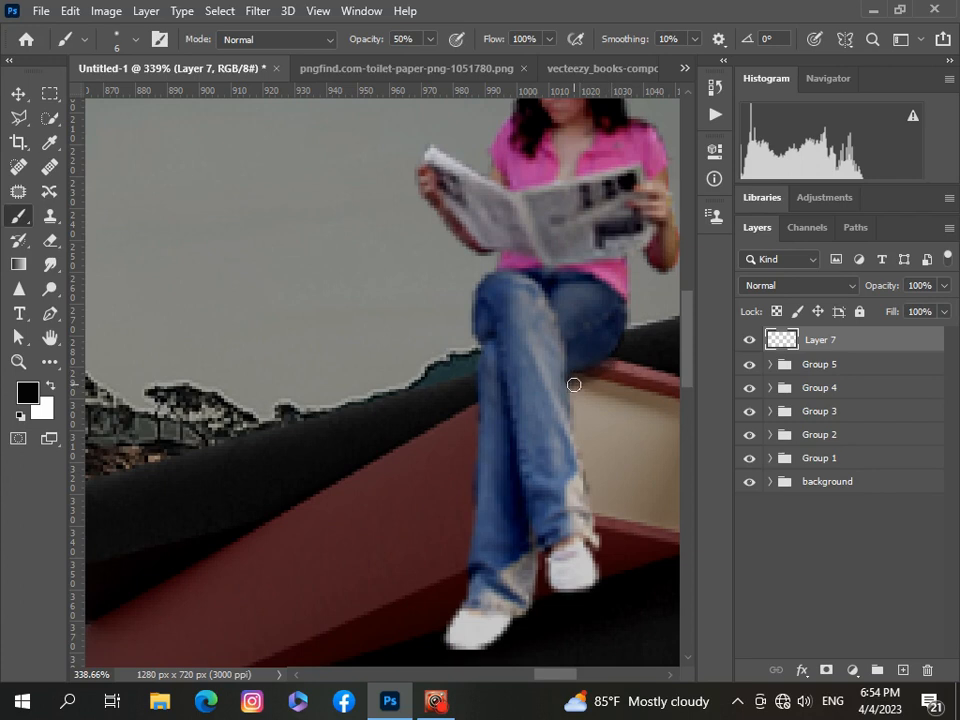
pyautogui.moveTo(574, 384)
pyautogui.mouseDown()
pyautogui.moveTo(591, 467)
pyautogui.moveTo(572, 398)
pyautogui.mouseUp()
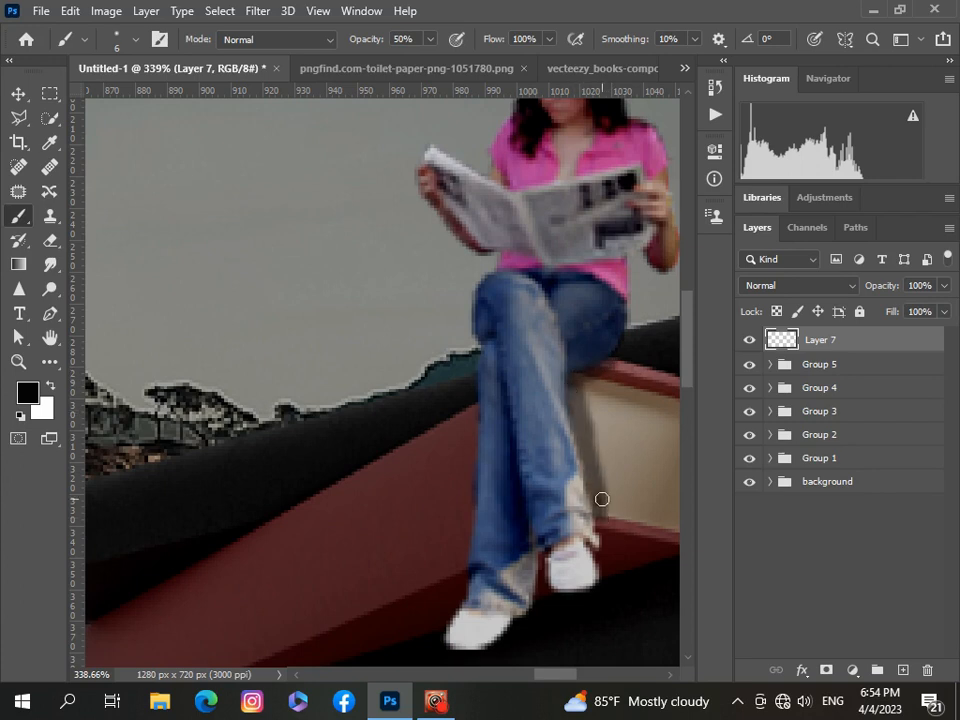
pyautogui.scroll(-6, 598, 502)
pyautogui.scroll(1, 545, 430)
pyautogui.scroll(5, 545, 430)
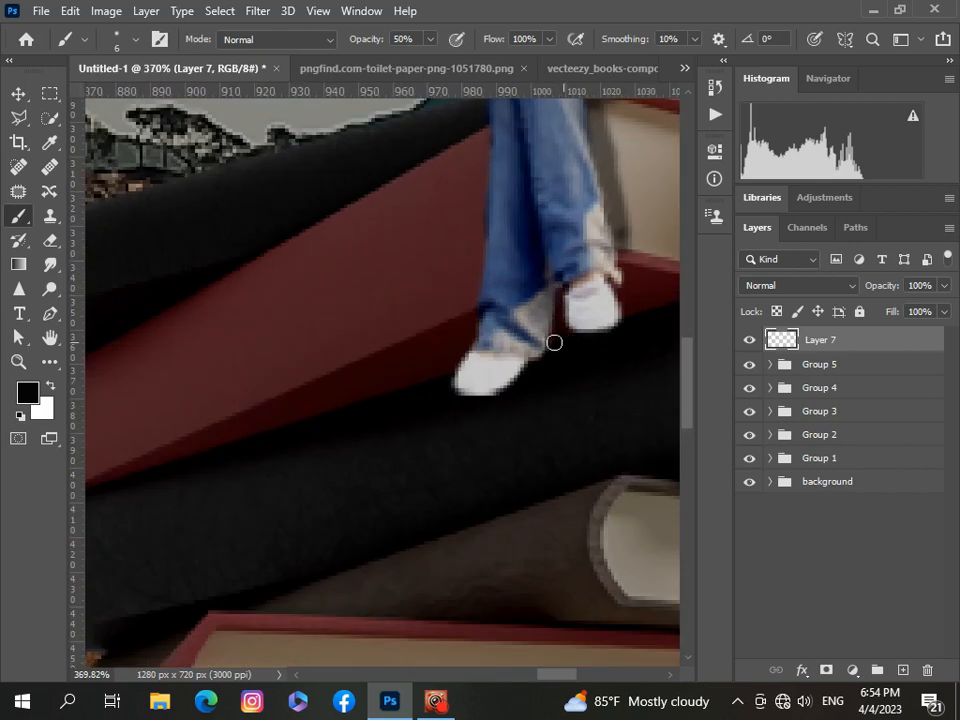
pyautogui.scroll(1, 497, 237)
pyautogui.scroll(-8, 489, 125)
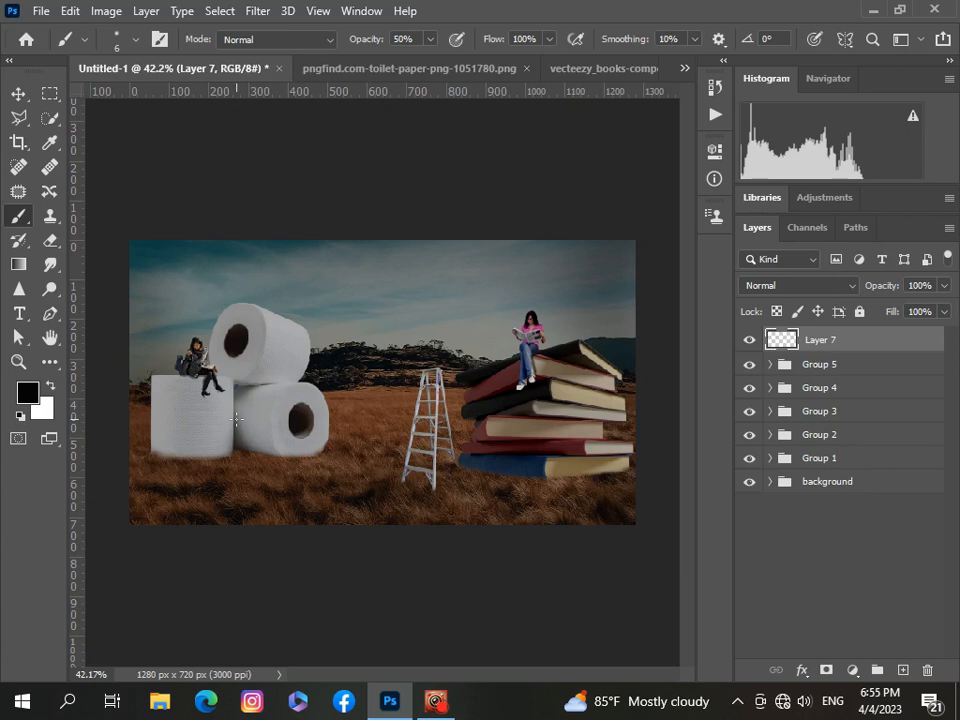
# - Set the brush size to 17 px and try painting a soft shadow on the grass beneath the lower lying roll
pyautogui.click(136, 40)
pyautogui.moveTo(106, 99); pyautogui.dragTo(114, 99)
pyautogui.click(405, 212)
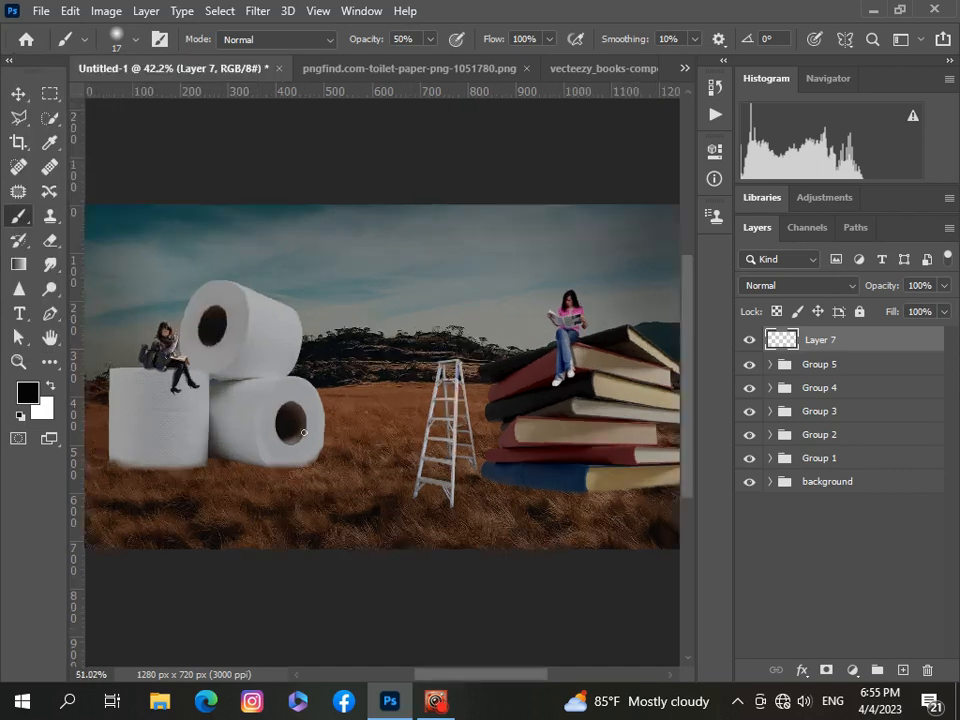
pyautogui.scroll(6, 167, 501)
pyautogui.moveTo(355, 392)
pyautogui.mouseDown()
pyautogui.moveTo(441, 410)
pyautogui.moveTo(257, 371)
pyautogui.moveTo(251, 383)
pyautogui.moveTo(252, 392)
pyautogui.moveTo(455, 417)
pyautogui.mouseUp()
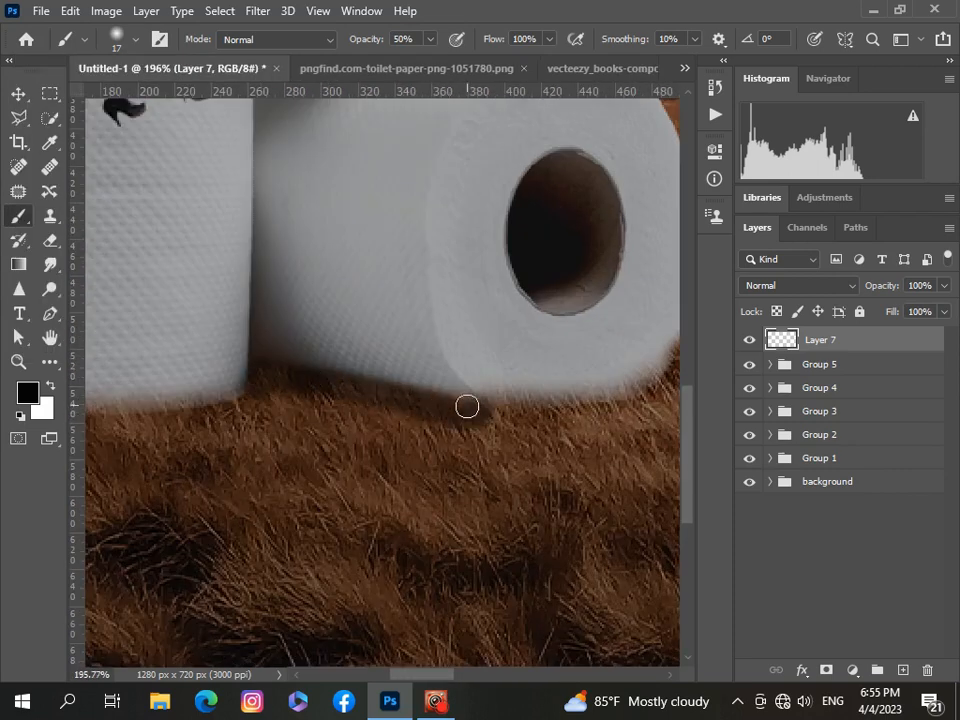
pyautogui.scroll(-4, 465, 411)
pyautogui.scroll(2, 344, 421)
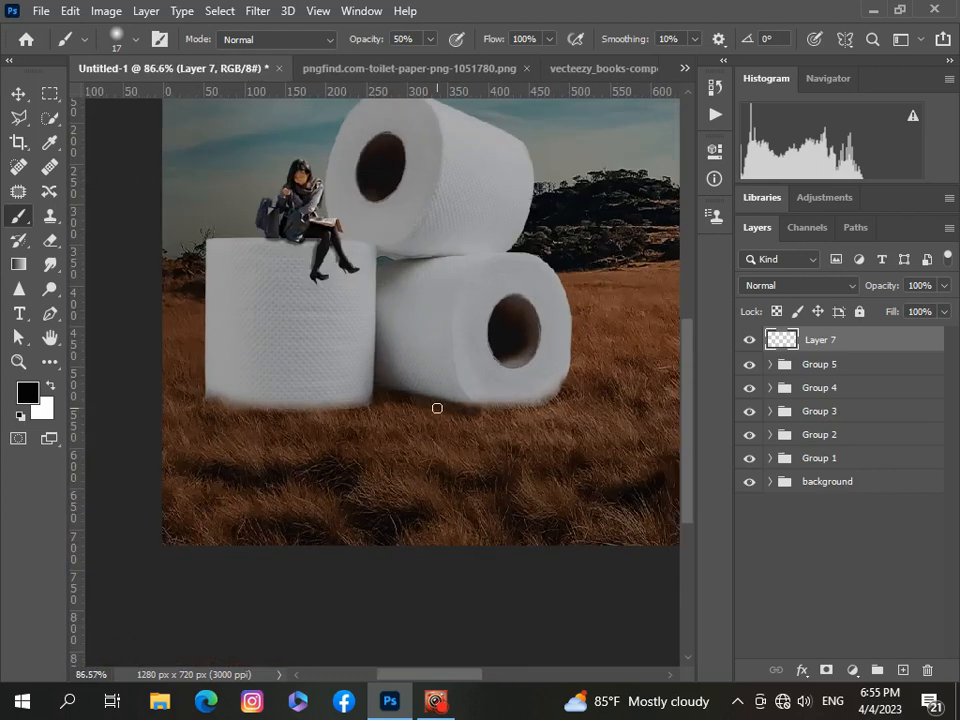
pyautogui.press('z')
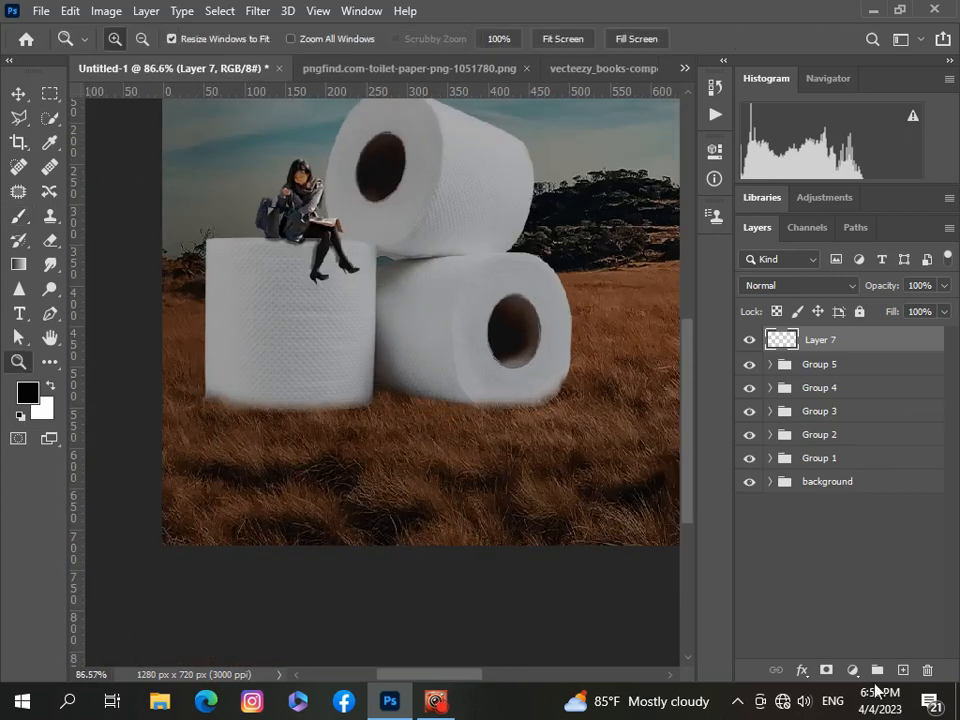
# - Add a new layer and paint a short soft shadow on the grass between the two lower rolls
pyautogui.click(902, 670)
pyautogui.scroll(2, 378, 416)
pyautogui.click(18, 216)
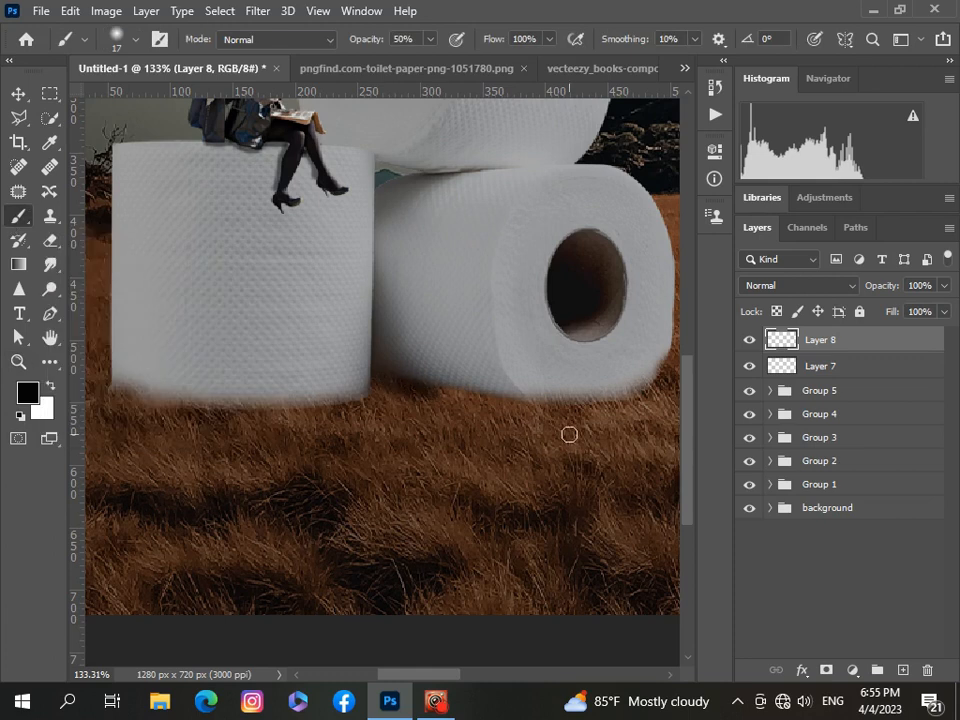
# - Free-transform the shadow to about 231% wide and 113% high, and position it along the base of the lower lying roll
pyautogui.hotkey('ctrl', 't')
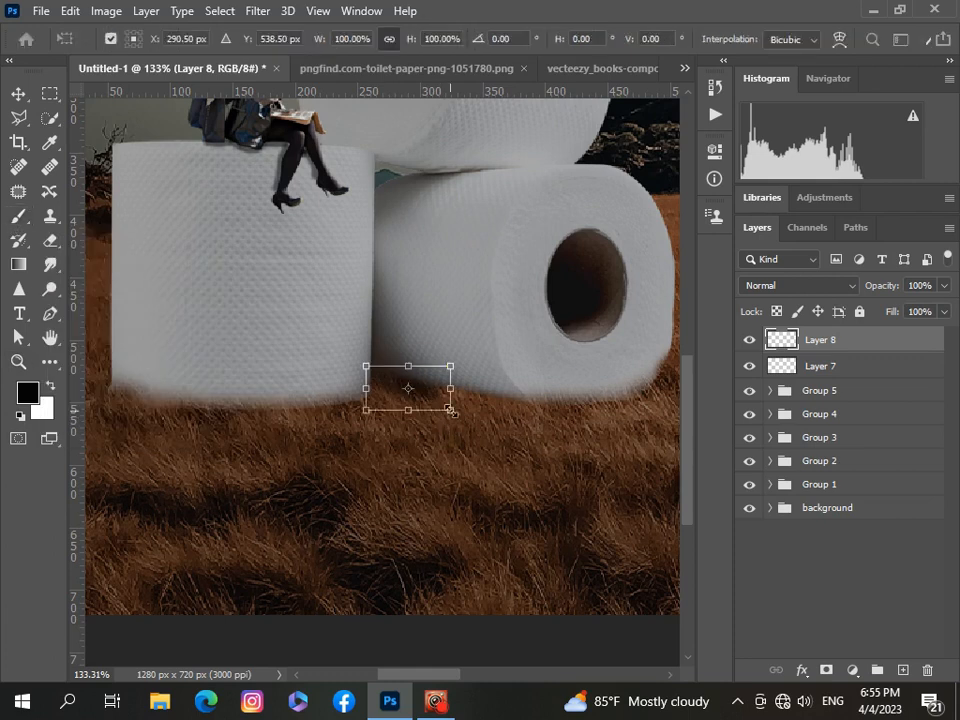
pyautogui.moveTo(450, 389); pyautogui.dragTo(537, 388)
pyautogui.moveTo(364, 389); pyautogui.dragTo(350, 389)
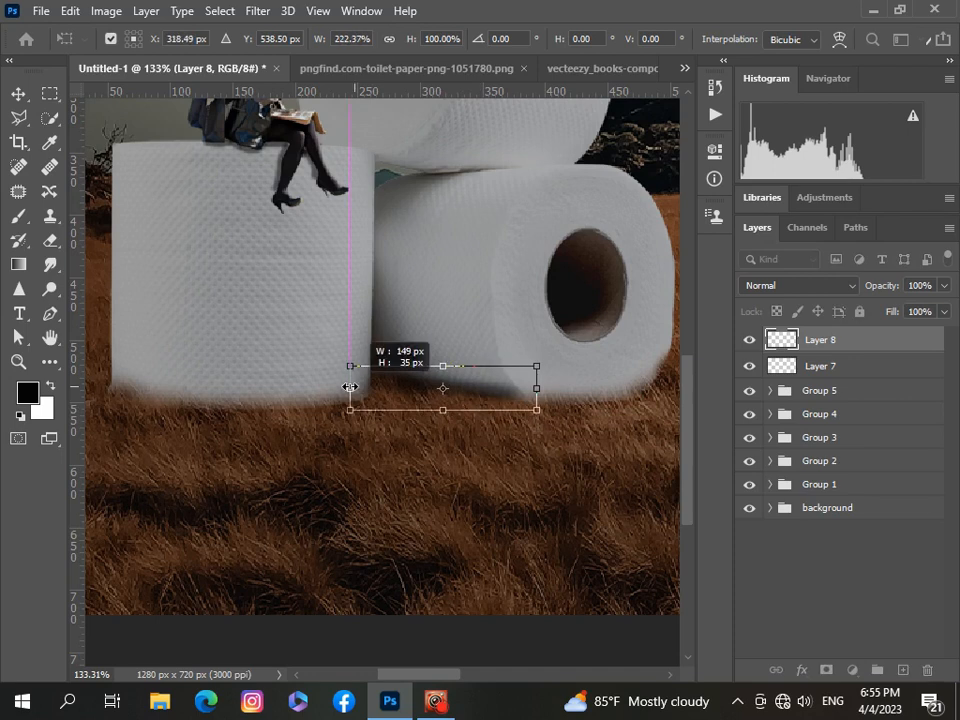
pyautogui.moveTo(483, 409); pyautogui.dragTo(480, 418)
pyautogui.moveTo(350, 376); pyautogui.dragTo(350, 371)
pyautogui.moveTo(398, 406); pyautogui.dragTo(406, 413)
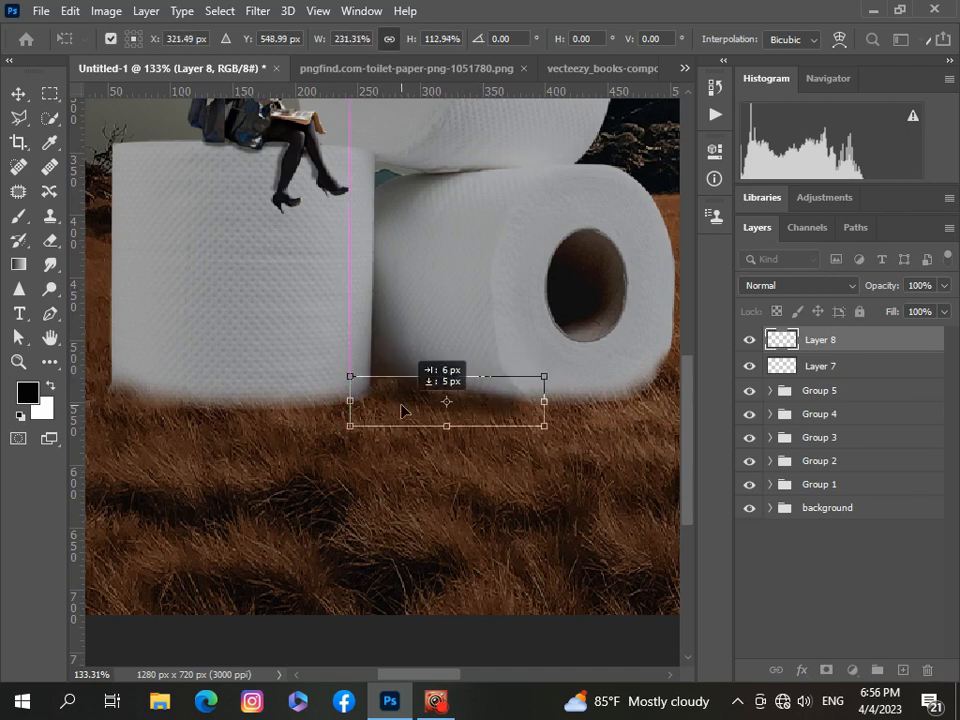
pyautogui.moveTo(563, 432); pyautogui.dragTo(560, 439)
pyautogui.moveTo(491, 421); pyautogui.dragTo(490, 421)
pyautogui.press('Return')
pyautogui.press('b')
pyautogui.scroll(-4, 456, 482)
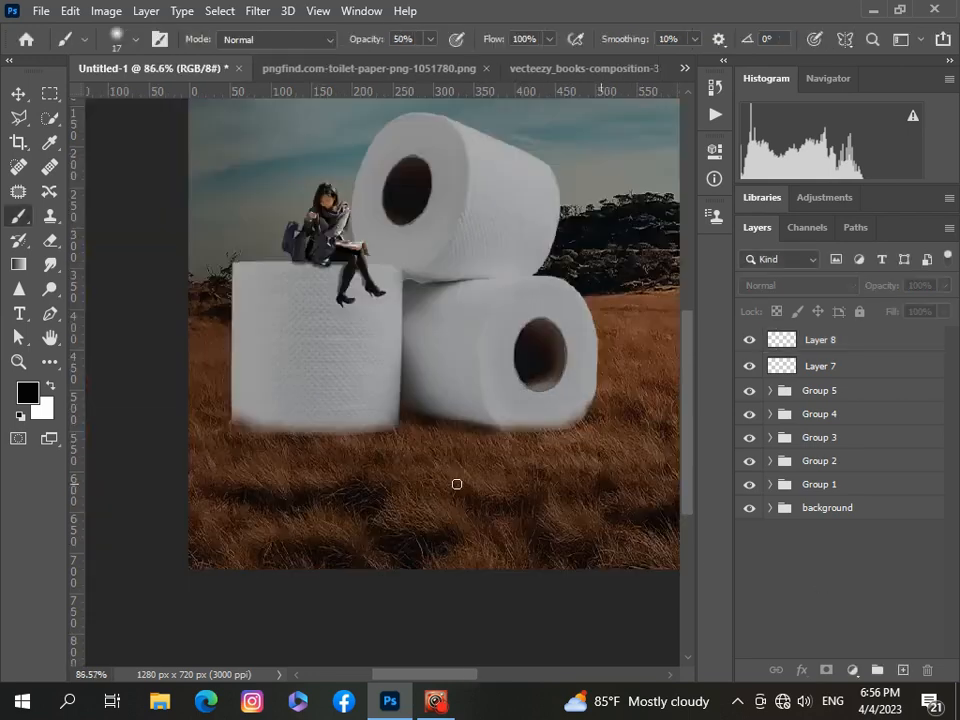
# - On Layer 8, paint a small soft shadow on the grass at the upright roll's corner next to the lying roll
pyautogui.scroll(5, 456, 482)
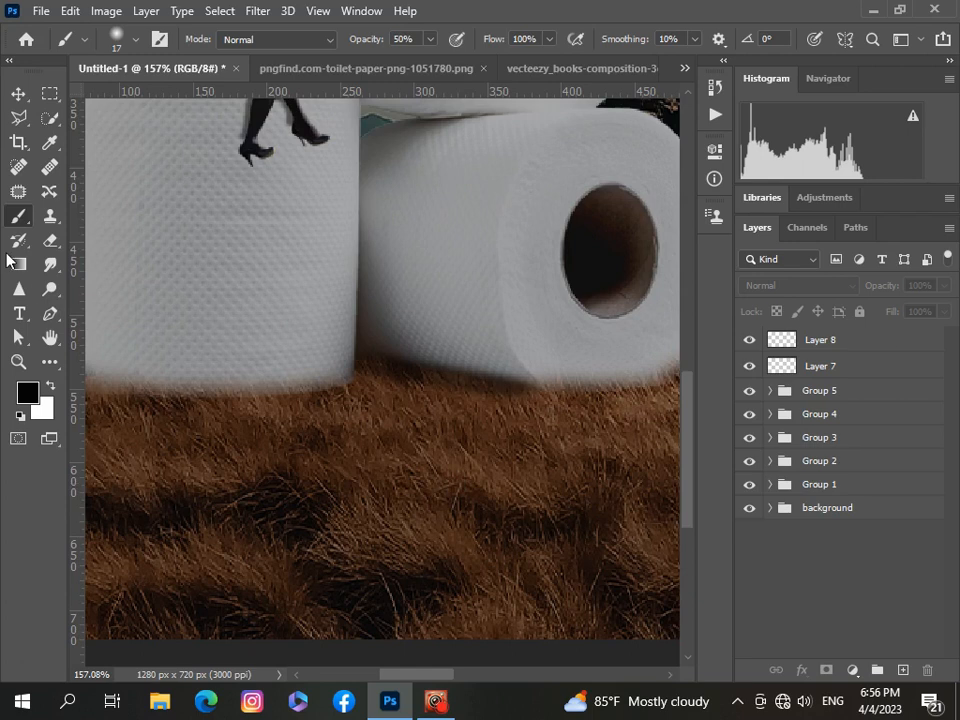
pyautogui.click(820, 340)
pyautogui.scroll(2, 362, 372)
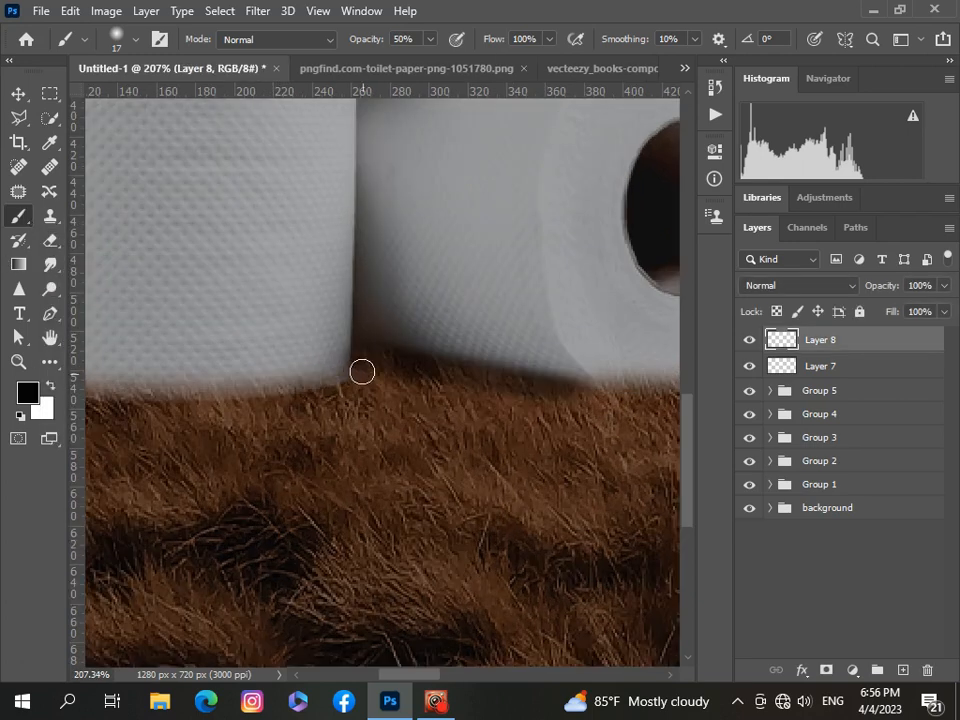
pyautogui.moveTo(363, 378); pyautogui.dragTo(313, 399)
pyautogui.hotkey('ctrl', 'z')
pyautogui.scroll(2, 358, 380)
pyautogui.moveTo(364, 364)
pyautogui.mouseDown()
pyautogui.moveTo(303, 402)
pyautogui.moveTo(359, 374)
pyautogui.mouseUp()
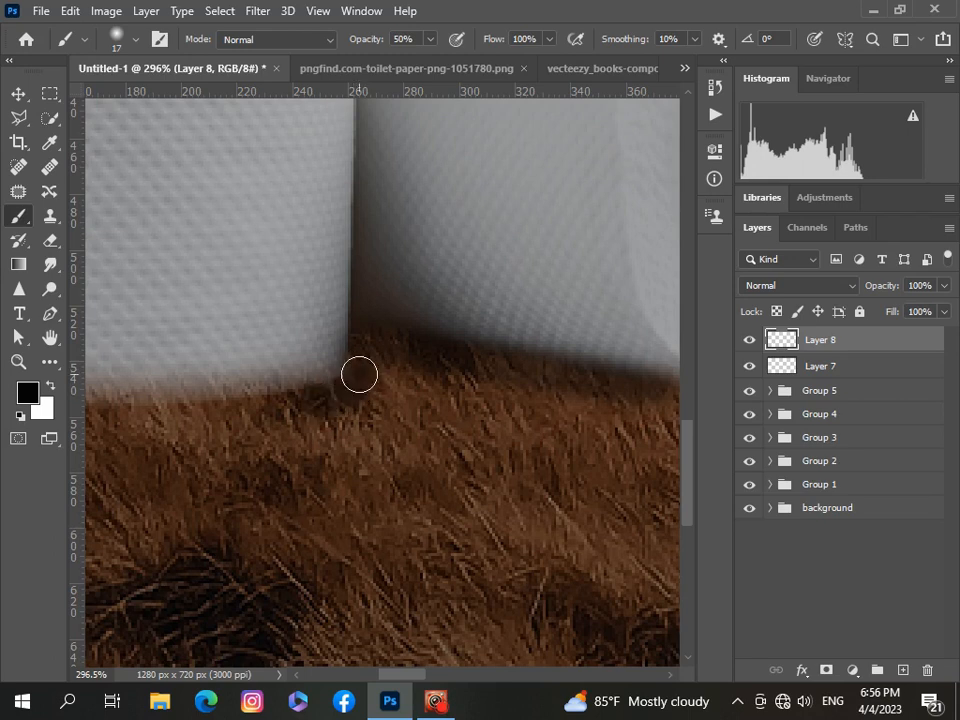
# - Examine the shadows at the base of the toilet rolls up close and in the whole composite
pyautogui.scroll(-6, 359, 374)
pyautogui.scroll(3, 379, 399)
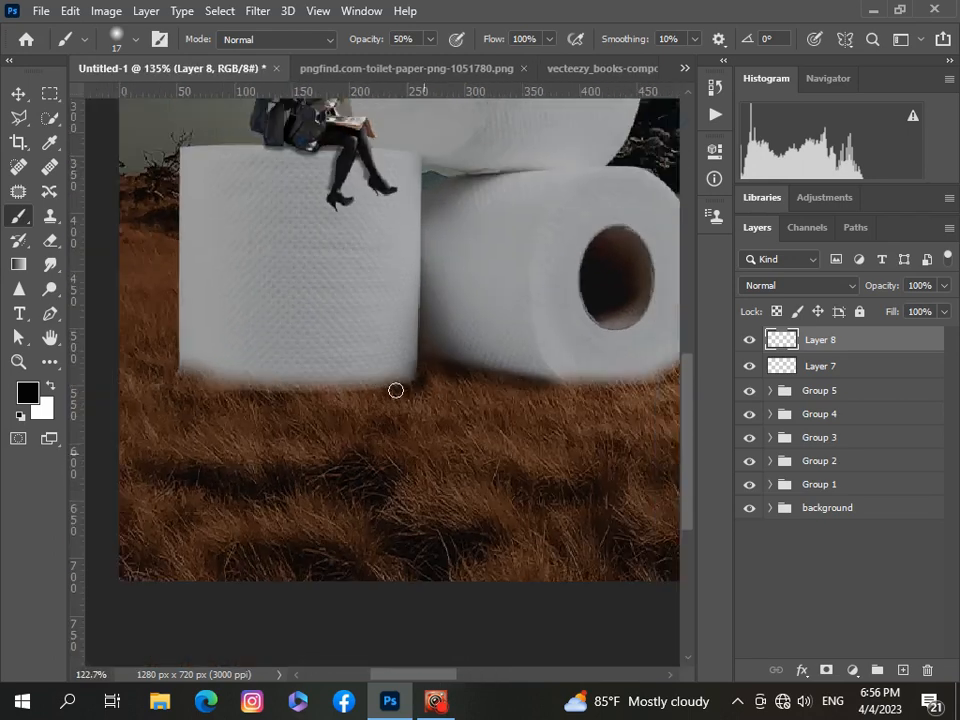
pyautogui.scroll(-4, 396, 390)
pyautogui.scroll(1, 202, 507)
pyautogui.scroll(3, 202, 507)
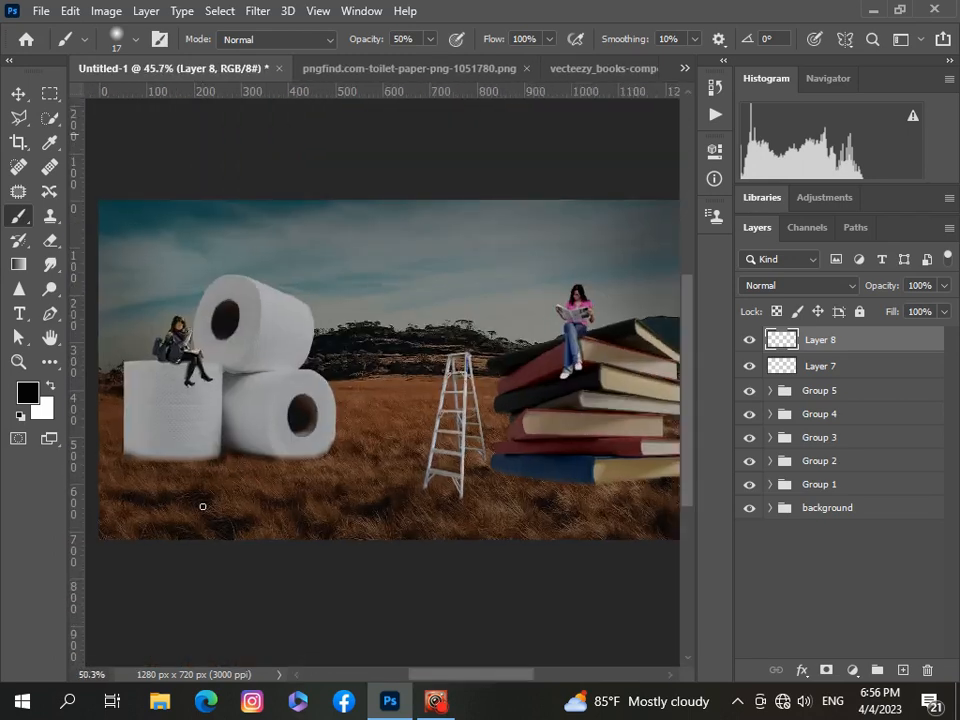
pyautogui.scroll(-3, 203, 512)
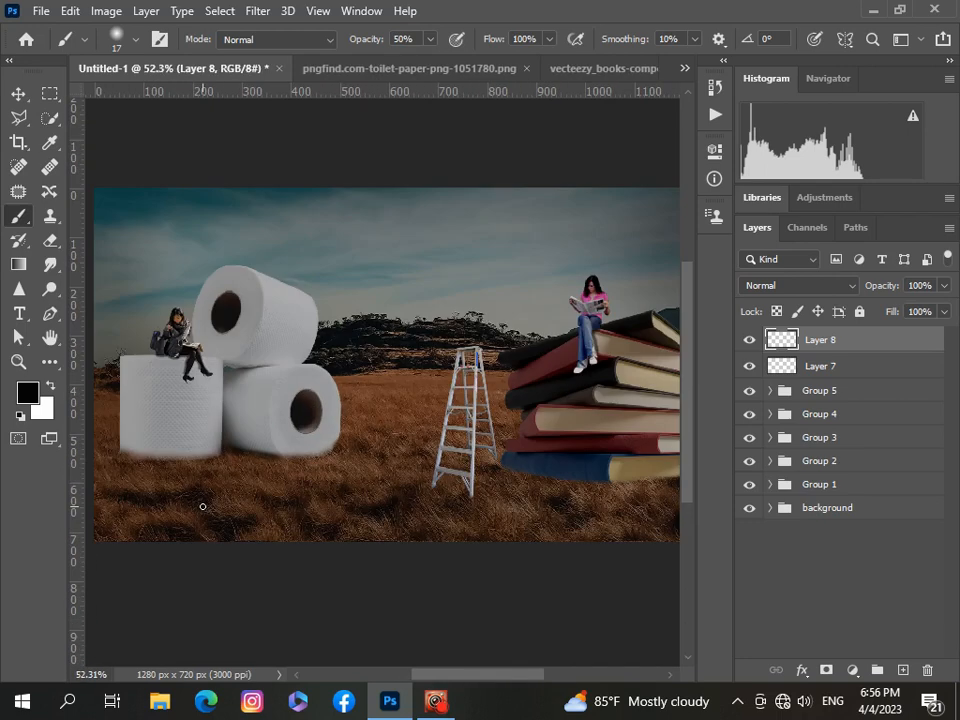
pyautogui.scroll(3, 198, 509)
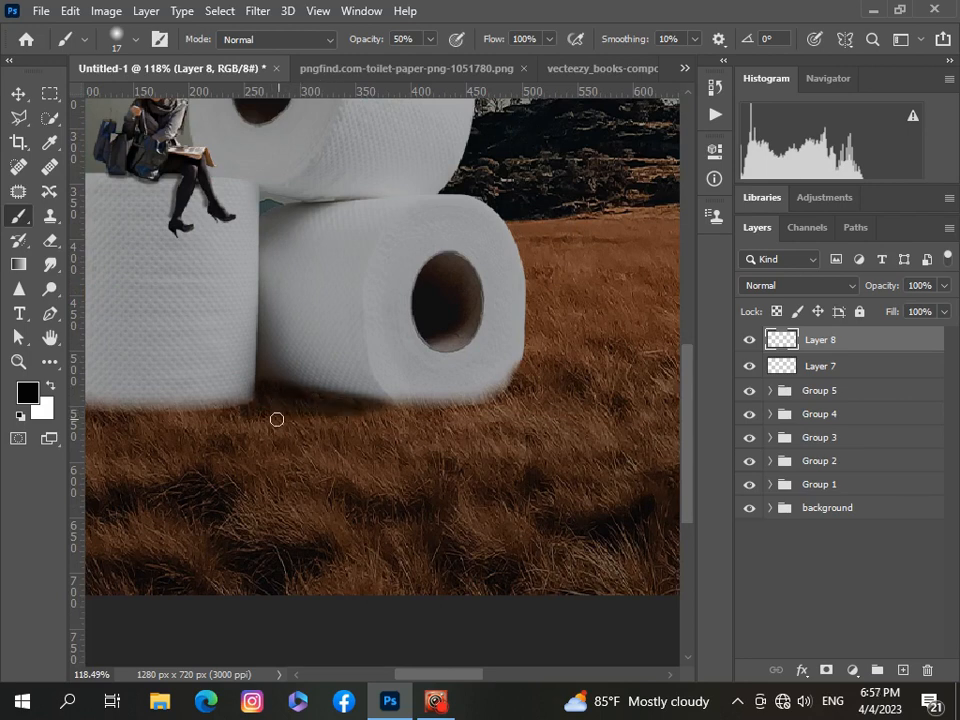
pyautogui.scroll(-2, 355, 411)
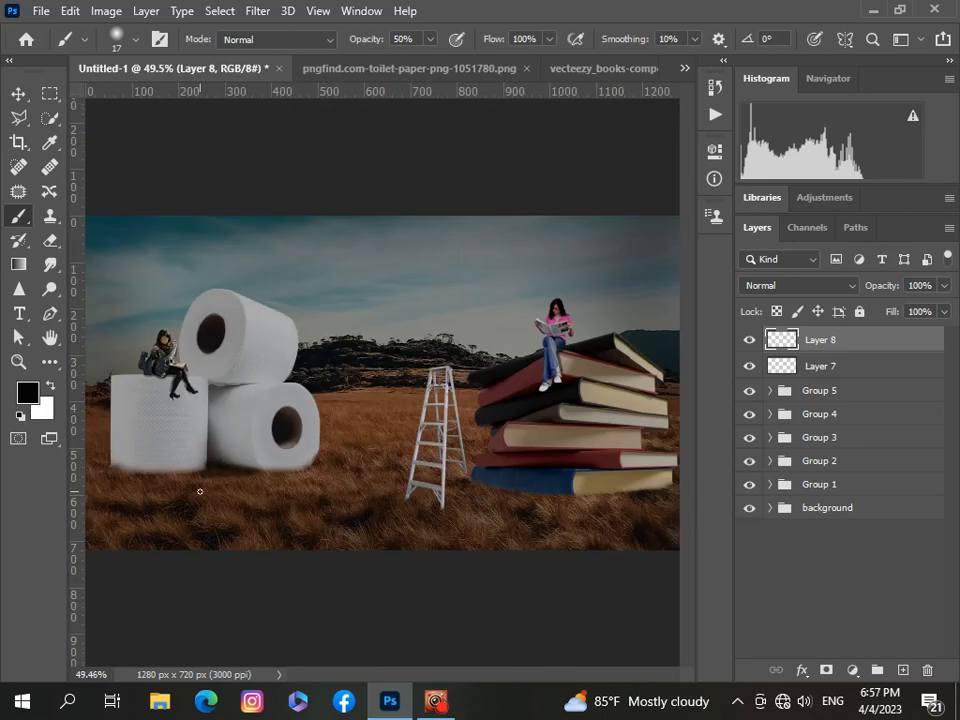
# - Set the brush opacity to 35% and paint a soft shadow on the grass along the upright roll's base
pyautogui.scroll(3, 199, 491)
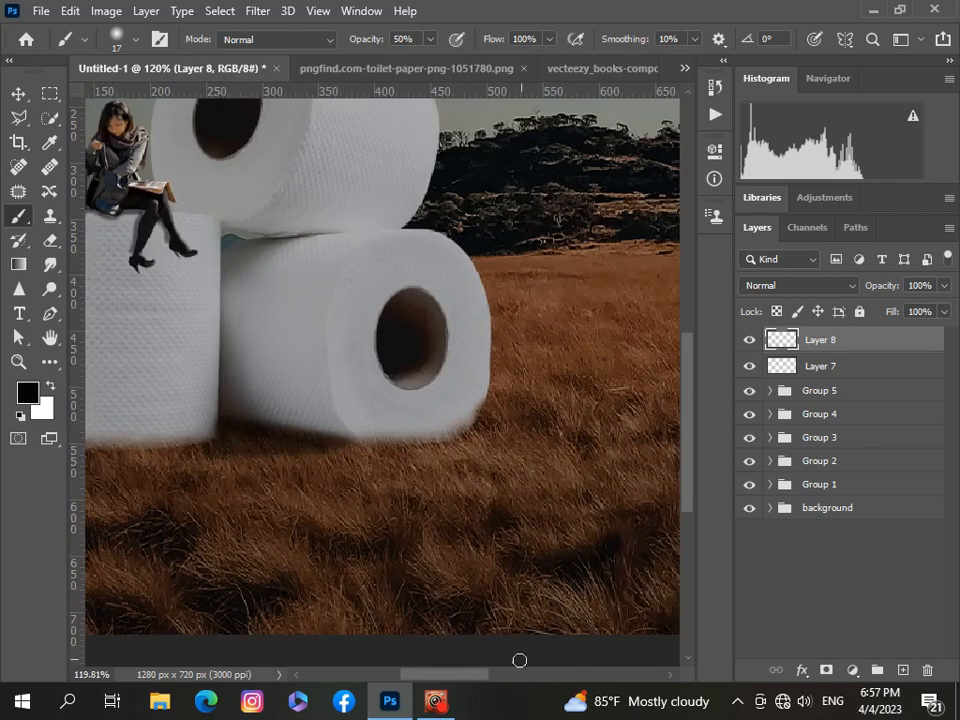
pyautogui.moveTo(433, 675); pyautogui.dragTo(391, 676)
pyautogui.click(431, 39)
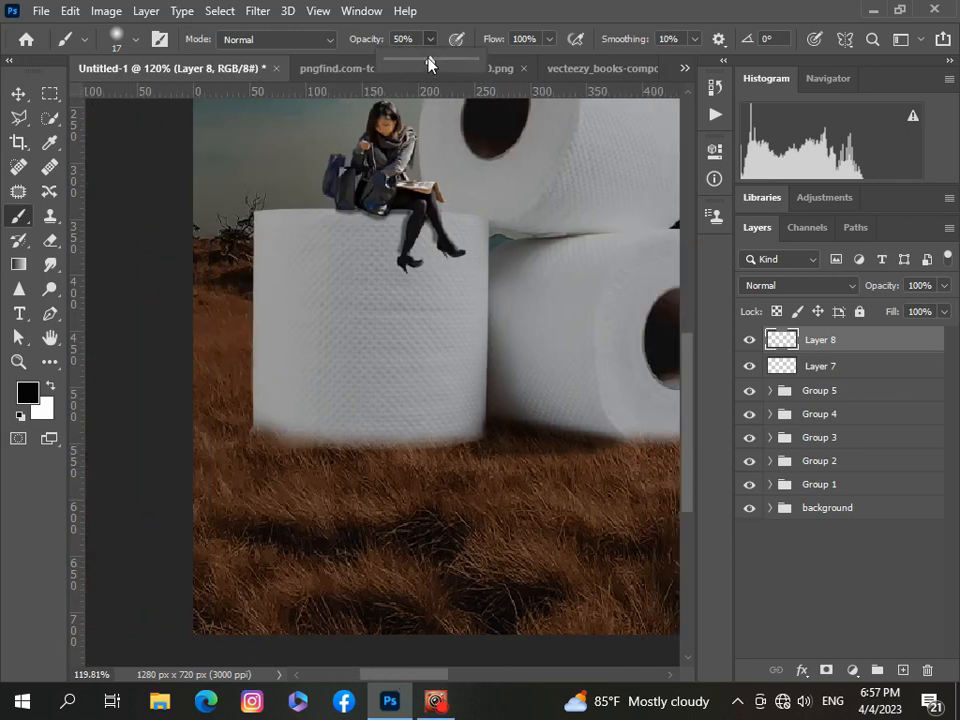
pyautogui.click(446, 458)
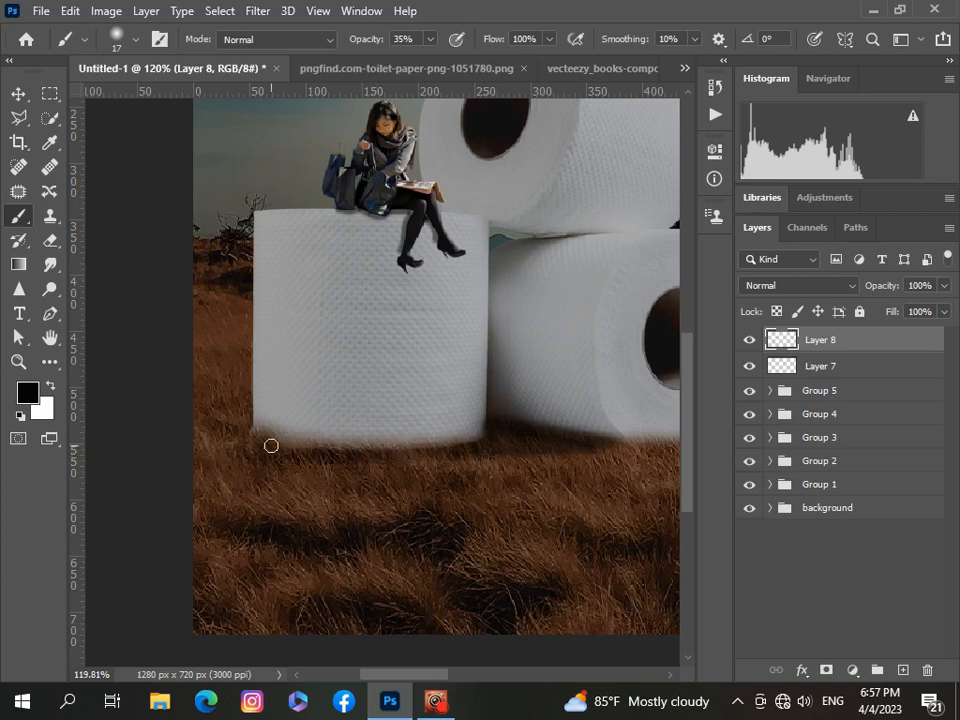
# - Paint a soft shadow on the grass beneath the front end of the lower lying roll
pyautogui.scroll(-3, 572, 466)
pyautogui.moveTo(447, 675); pyautogui.dragTo(510, 677)
pyautogui.scroll(7, 366, 482)
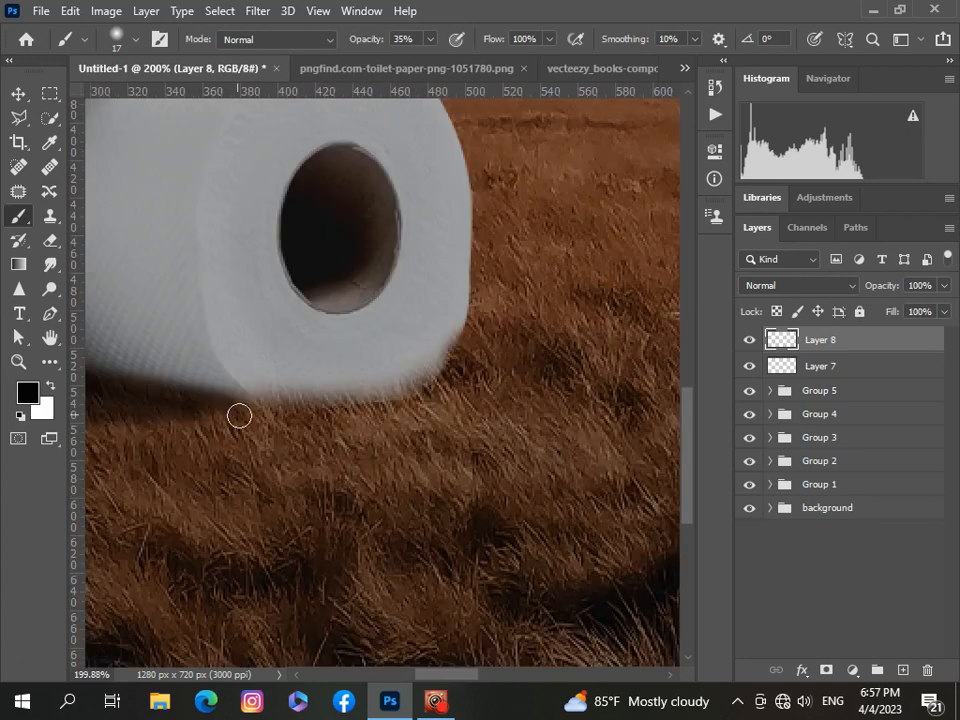
pyautogui.moveTo(239, 415); pyautogui.dragTo(445, 398)
pyautogui.scroll(-8, 439, 397)
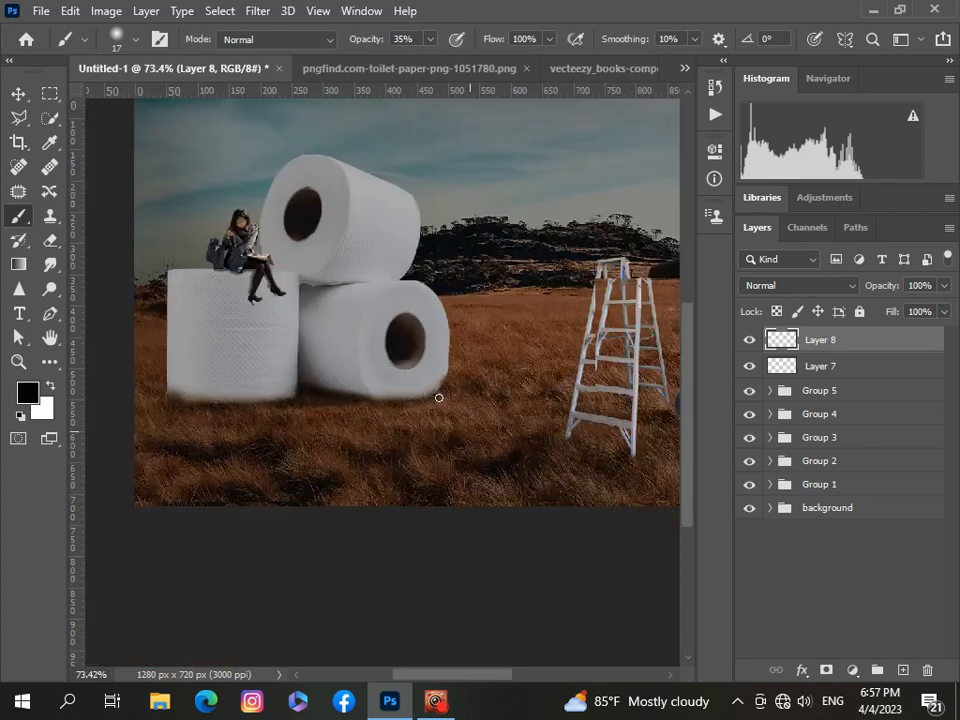
pyautogui.scroll(-3, 439, 397)
pyautogui.scroll(2, 272, 463)
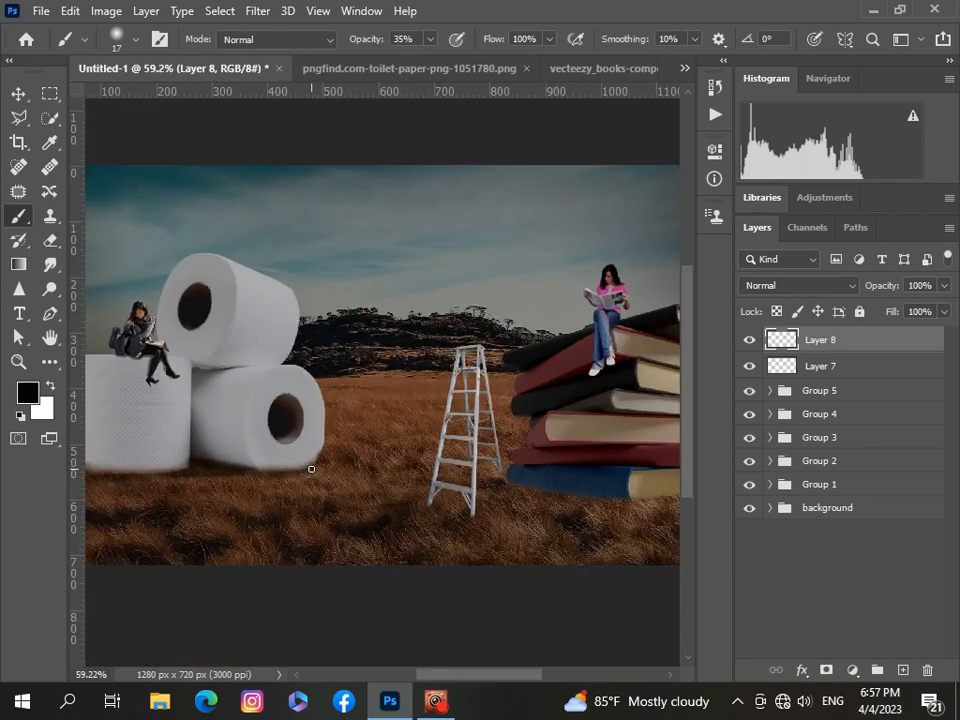
pyautogui.scroll(-2, 311, 469)
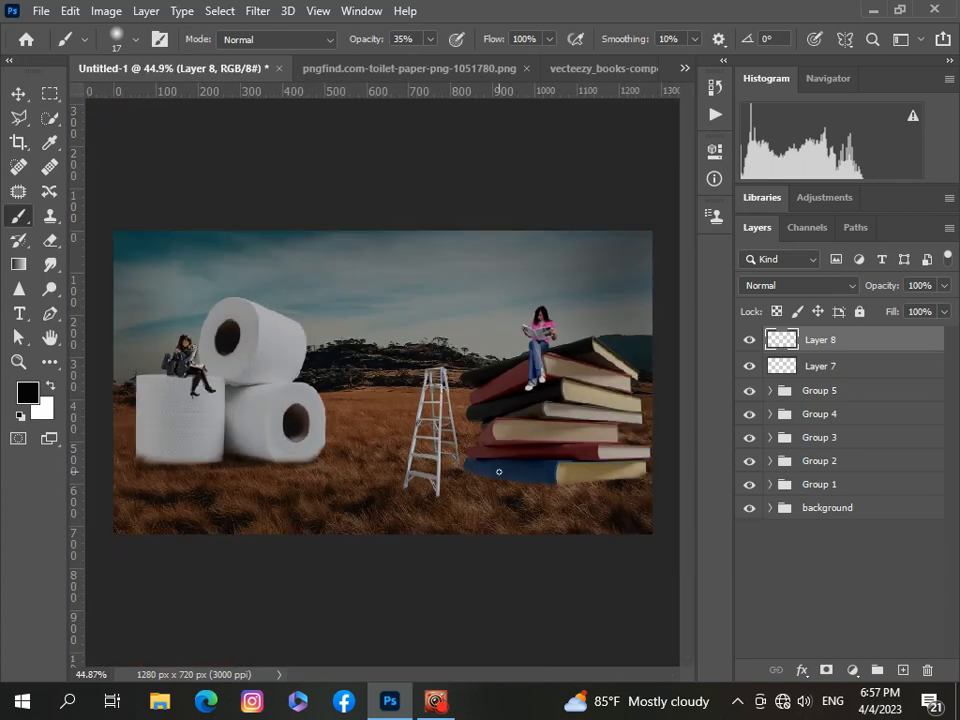
# - Paint a soft shadow on the grass along the underside of the blue book at the base of the stack
pyautogui.scroll(5, 499, 471)
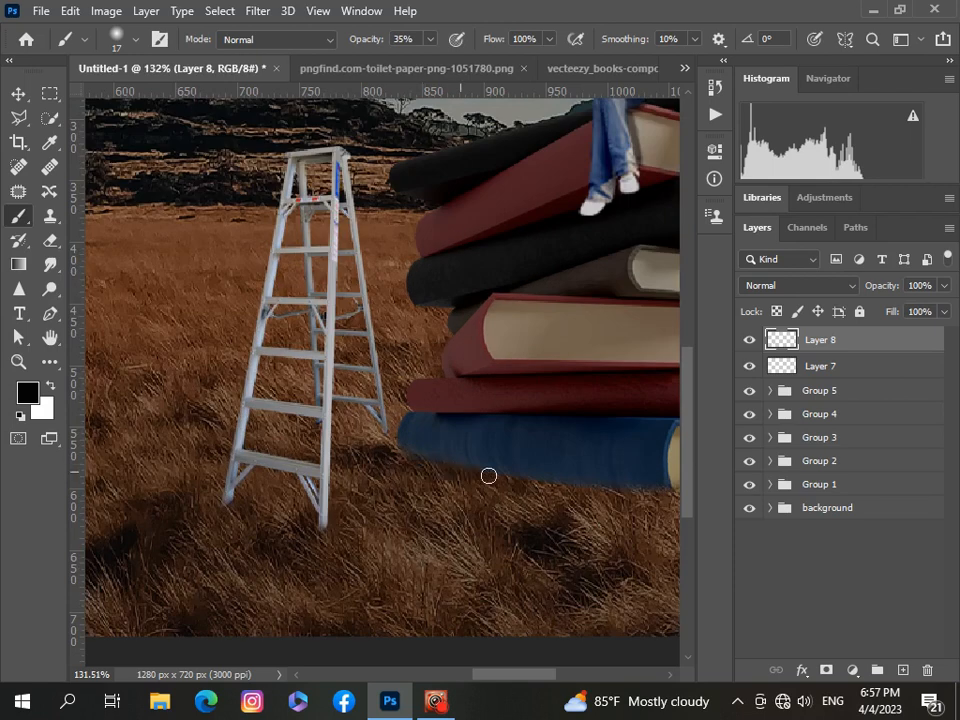
pyautogui.scroll(-4, 478, 550)
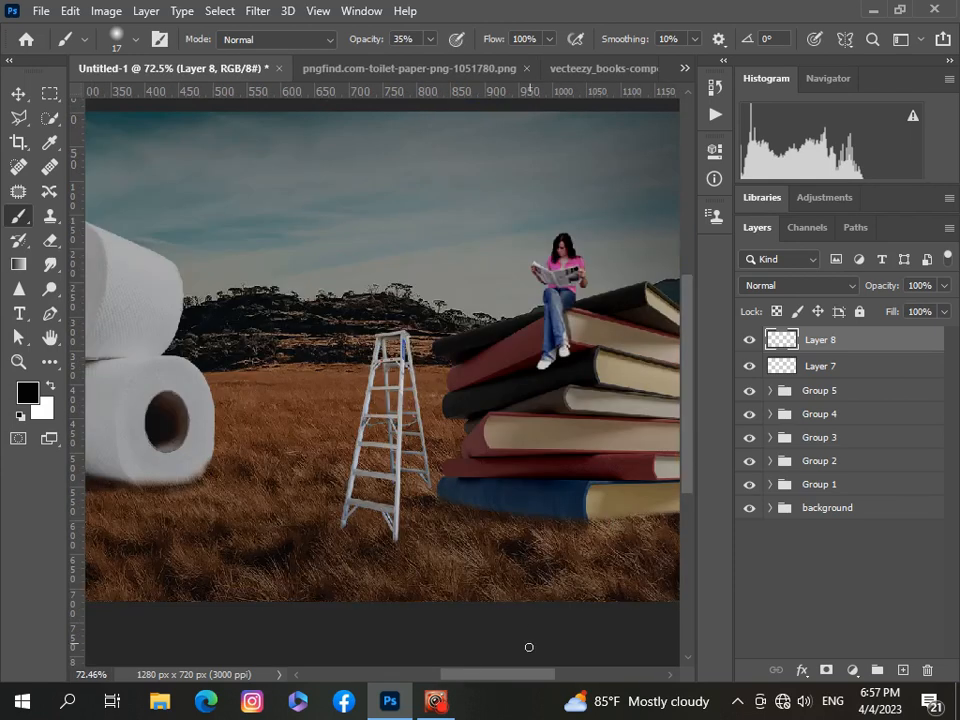
pyautogui.moveTo(536, 675); pyautogui.dragTo(561, 681)
pyautogui.scroll(3, 466, 560)
pyautogui.moveTo(446, 508)
pyautogui.mouseDown()
pyautogui.moveTo(482, 503)
pyautogui.moveTo(442, 498)
pyautogui.moveTo(529, 503)
pyautogui.mouseUp()
pyautogui.scroll(-5, 400, 490)
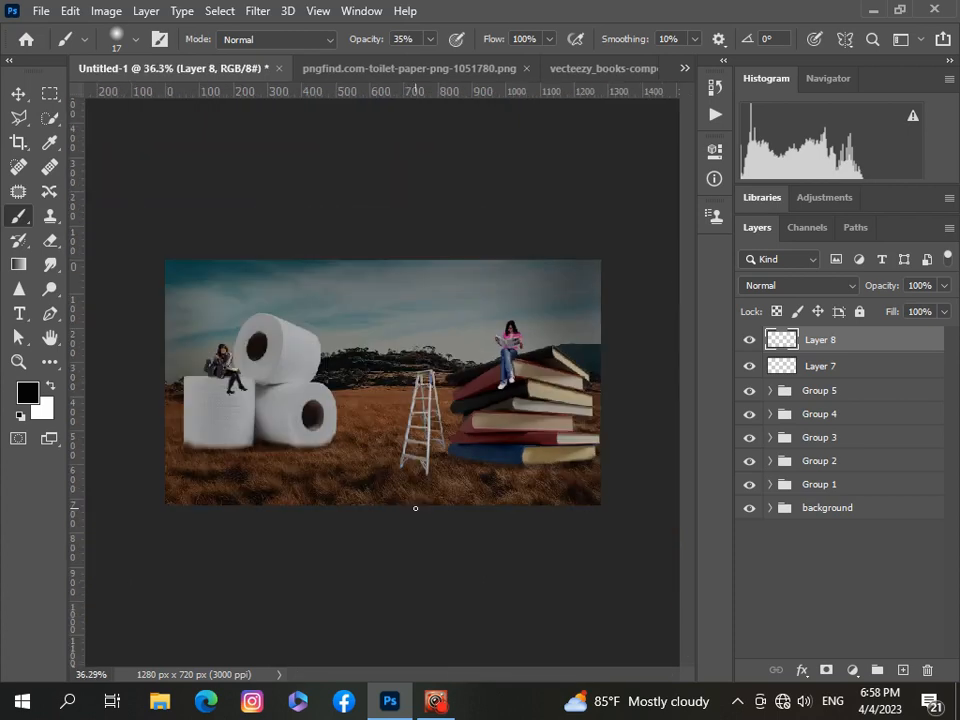
pyautogui.scroll(2, 515, 488)
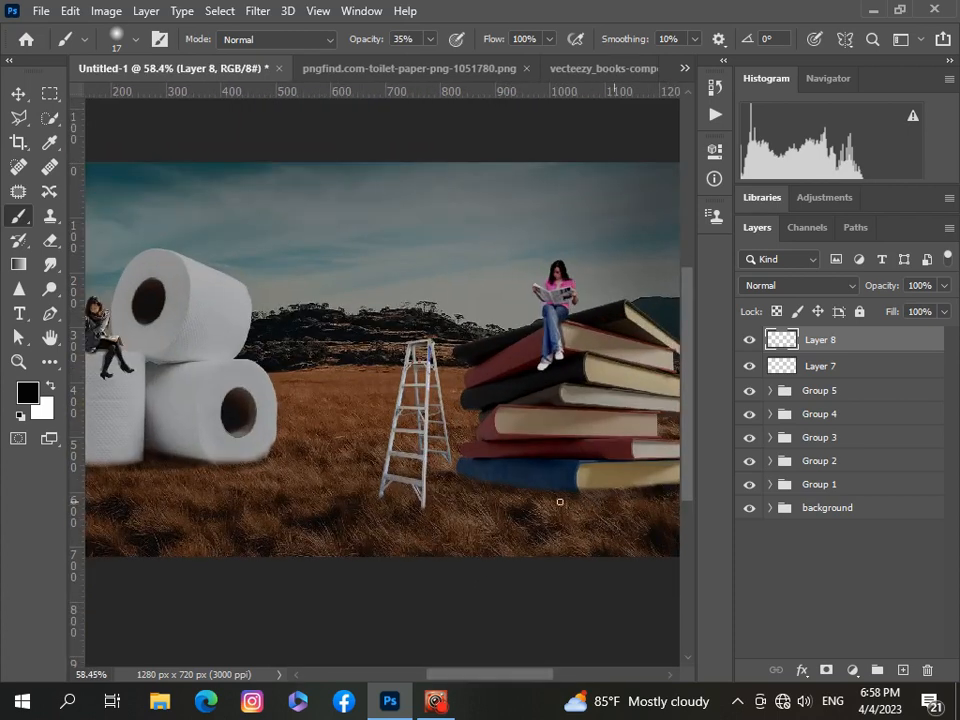
pyautogui.scroll(-3, 541, 508)
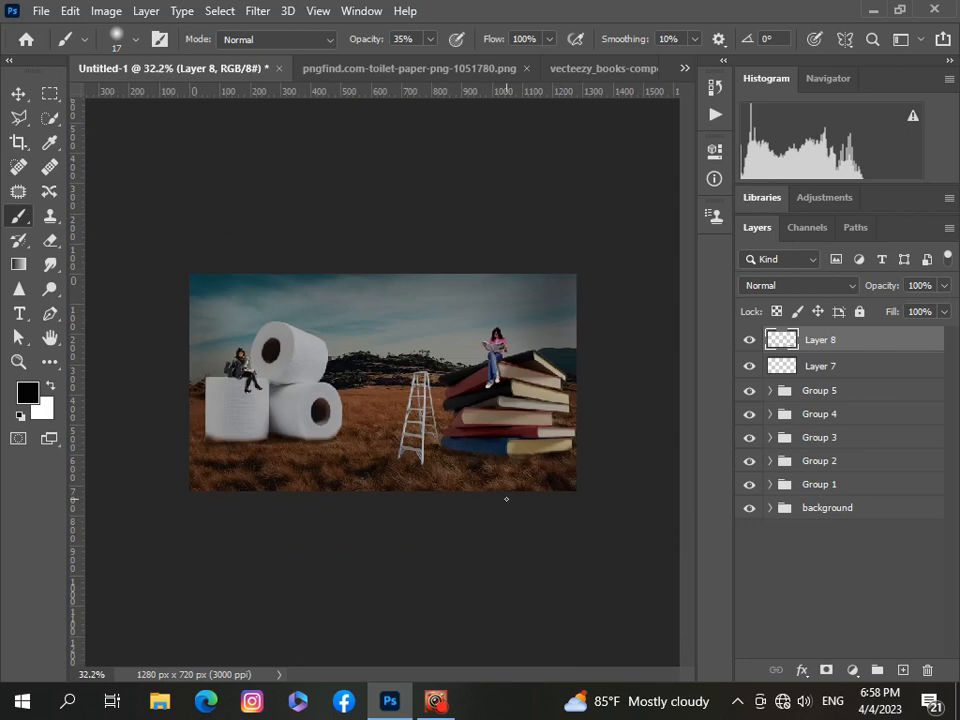
# - Paint soft shadows on the grass around the feet of the ladder
pyautogui.scroll(7, 420, 450)
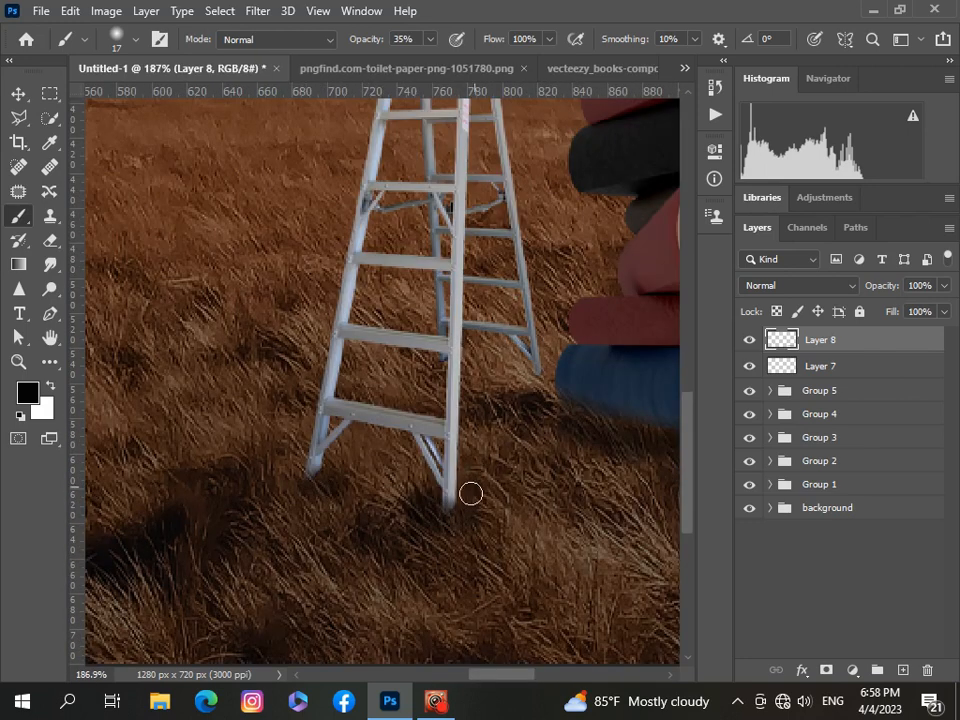
pyautogui.moveTo(331, 478)
pyautogui.mouseDown()
pyautogui.moveTo(300, 493)
pyautogui.moveTo(296, 450)
pyautogui.moveTo(327, 490)
pyautogui.mouseUp()
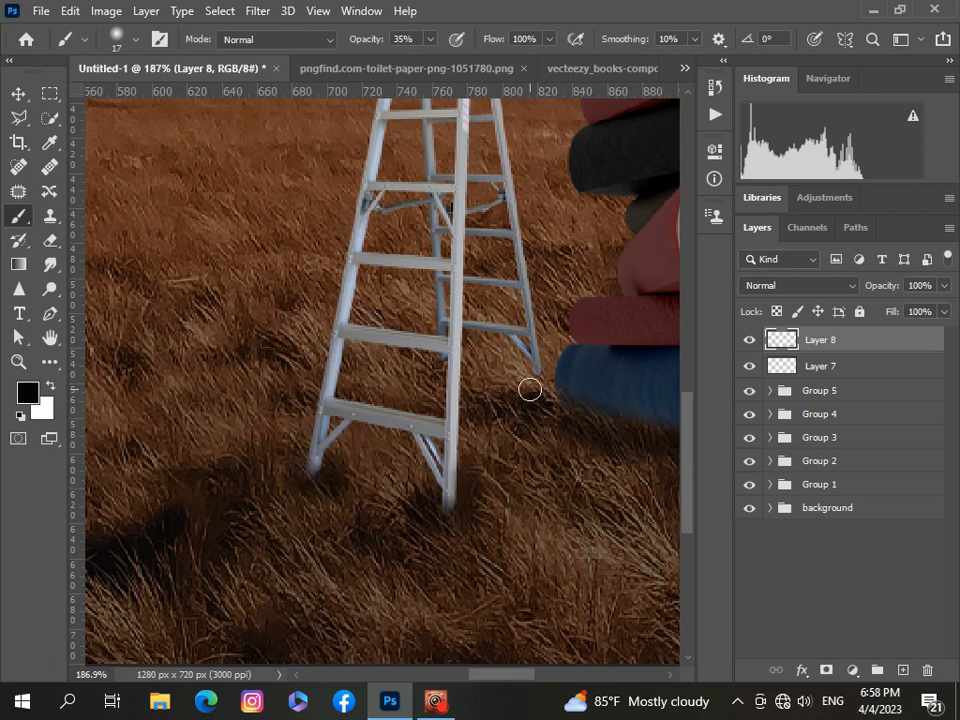
pyautogui.scroll(-5, 497, 431)
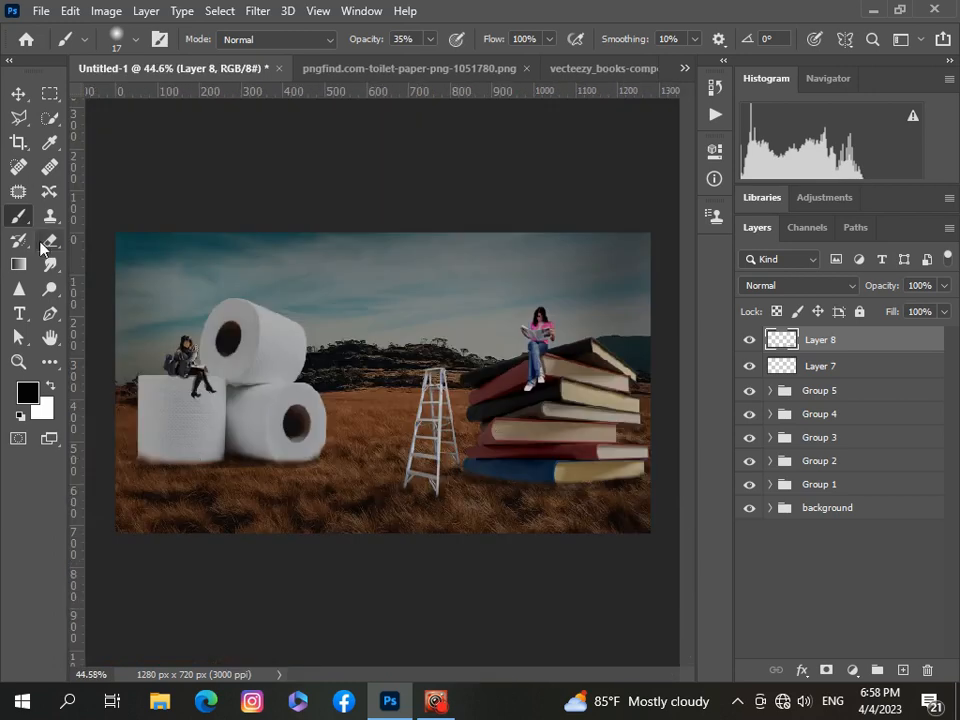
# - Set the brush size to 39 px and paint a soft shadow on the lower lying roll where it meets the upright roll
pyautogui.click(136, 39)
pyautogui.click(126, 100)
pyautogui.press('Return')
pyautogui.scroll(4, 243, 401)
pyautogui.scroll(2, 217, 405)
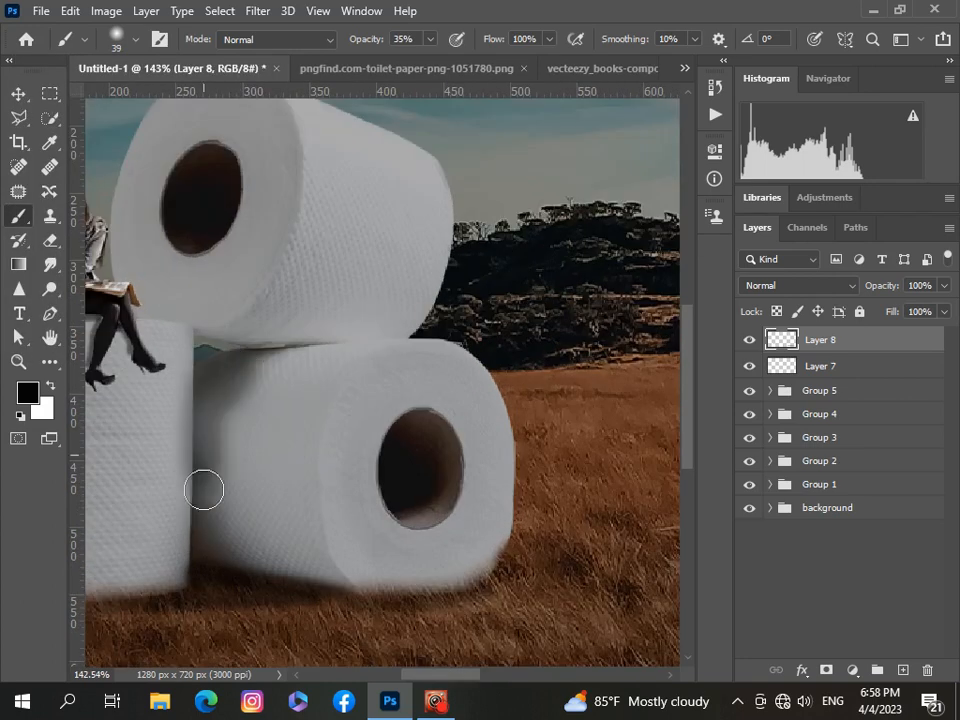
pyautogui.scroll(-3, 210, 487)
pyautogui.scroll(-2, 213, 482)
pyautogui.scroll(-1, 589, 591)
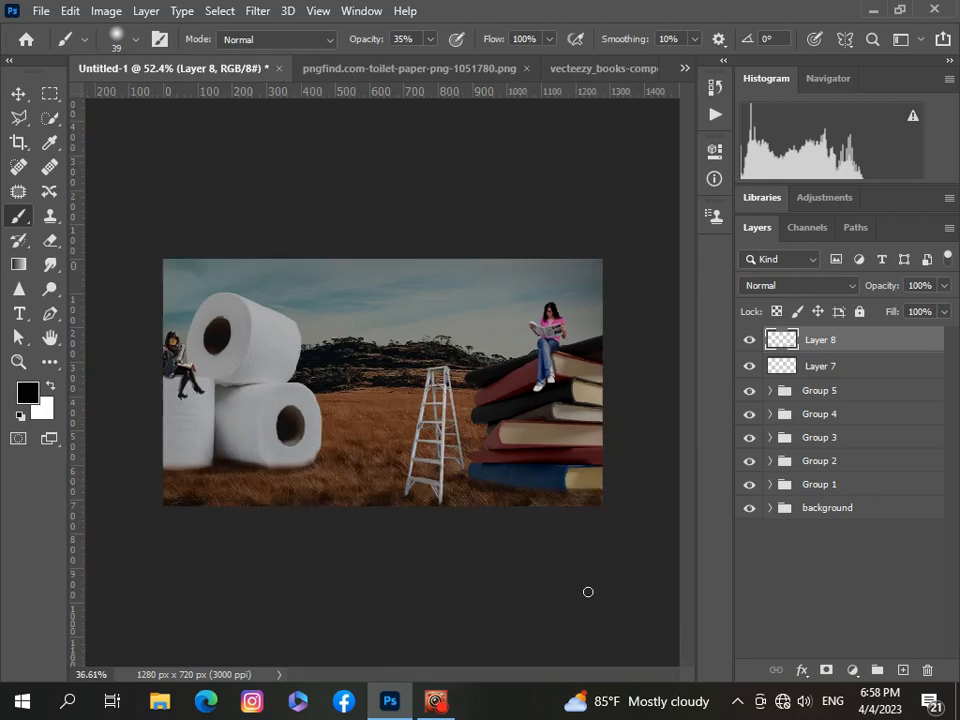
# - Set the brush size to 28 px and paint a soft shadow on the upright roll around the seated woman's bags and legs
pyautogui.scroll(4, 213, 416)
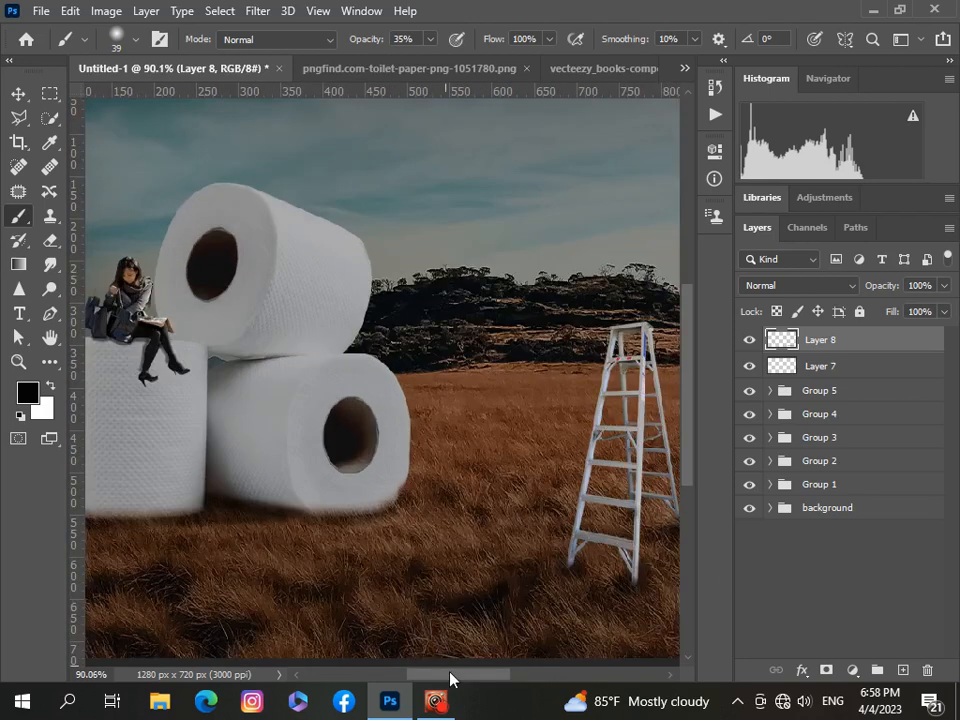
pyautogui.moveTo(449, 674); pyautogui.dragTo(408, 674)
pyautogui.scroll(5, 397, 398)
pyautogui.click(117, 38)
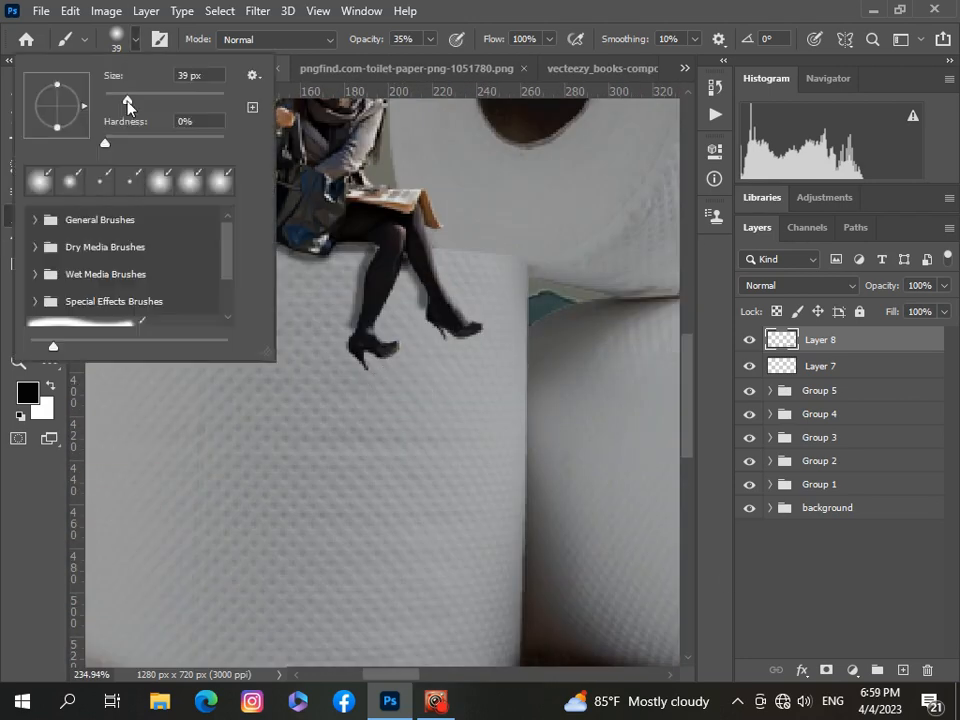
pyautogui.moveTo(127, 104); pyautogui.dragTo(121, 104)
pyautogui.click(305, 218)
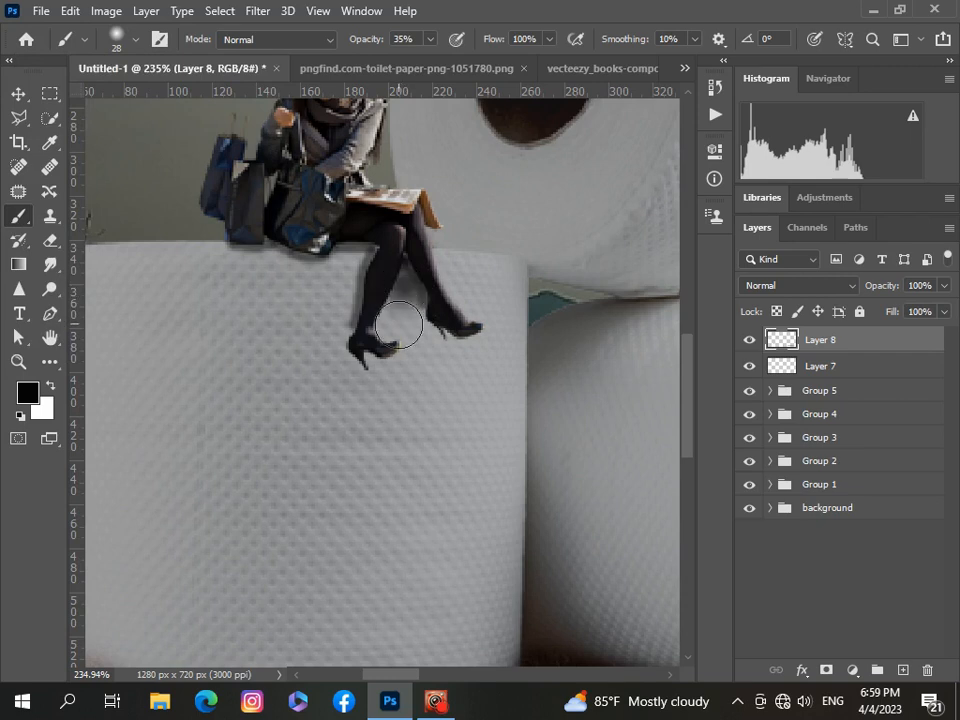
pyautogui.scroll(-6, 399, 324)
pyautogui.scroll(5, 220, 390)
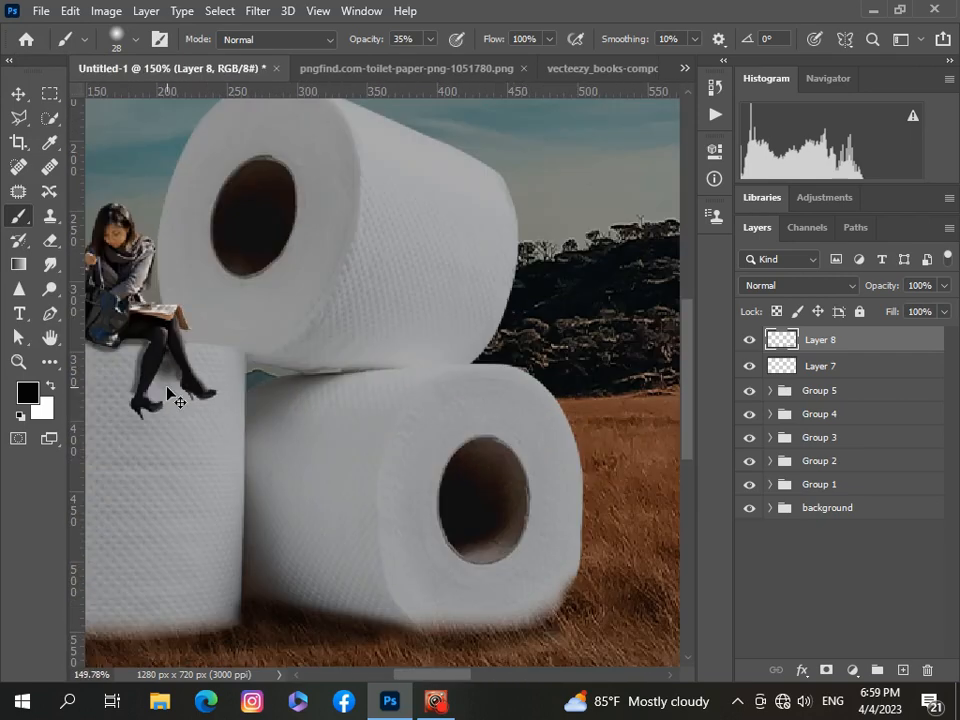
pyautogui.scroll(-4, 190, 385)
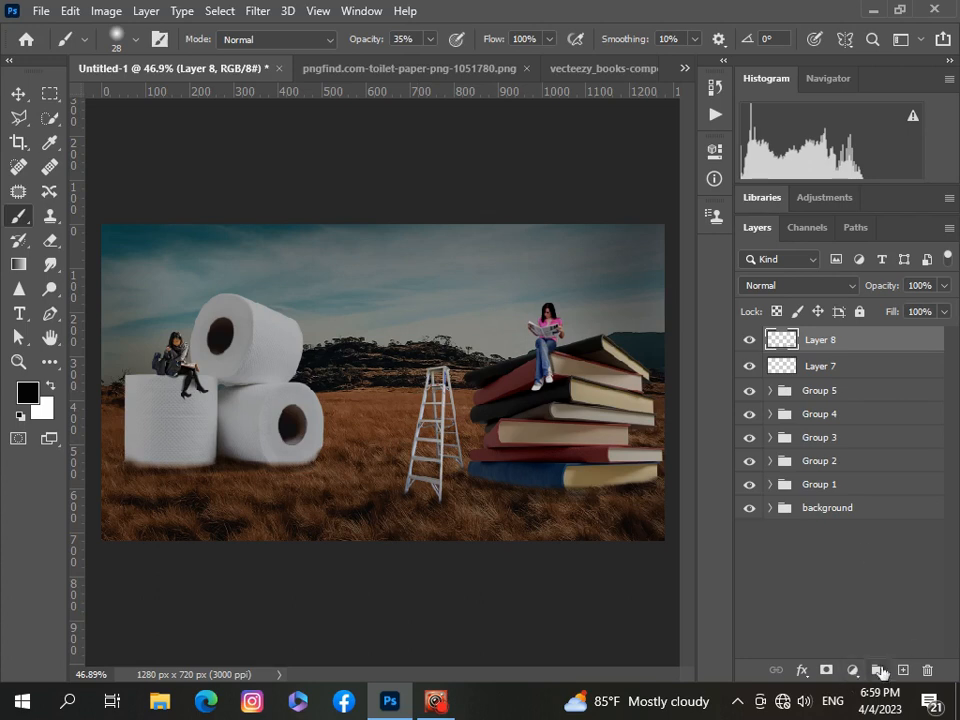
# - Add a new layer and paint a 47 px, 20% opacity shadow on the lower lying roll just beneath the top roll
pyautogui.hotkey('ctrl', 'shift', 'alt', 'n')
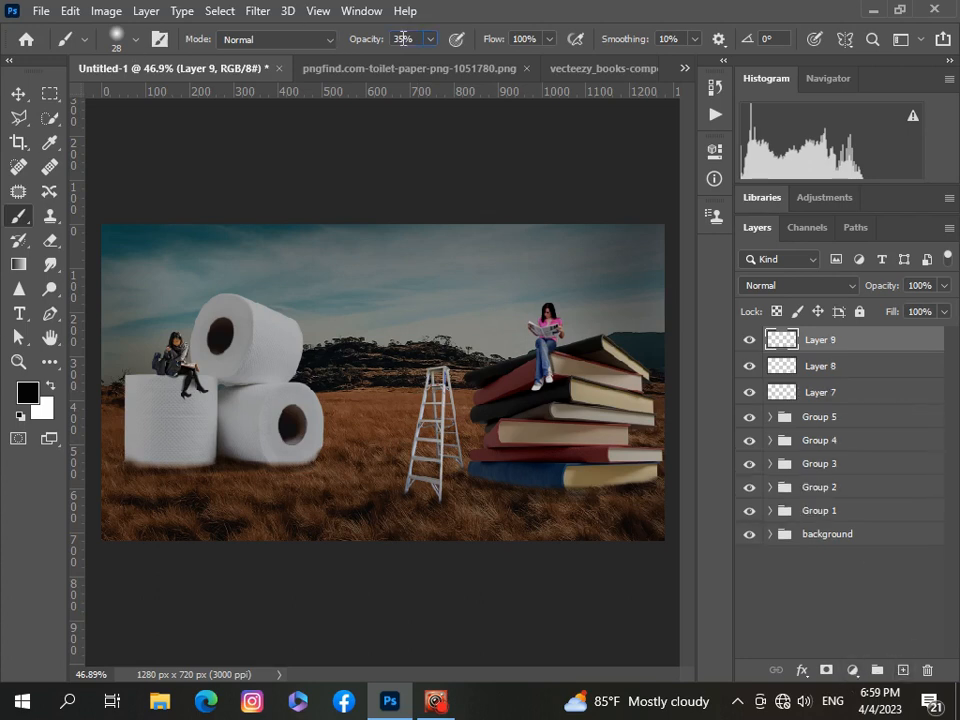
pyautogui.click(124, 39)
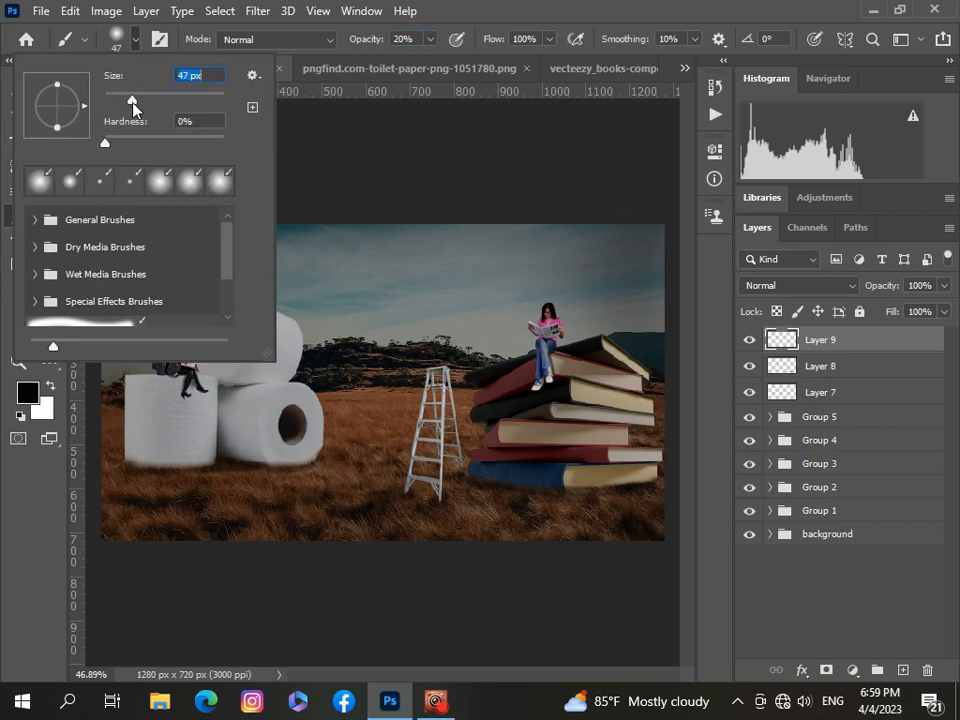
pyautogui.press('Return')
pyautogui.scroll(4, 198, 467)
pyautogui.moveTo(274, 283); pyautogui.dragTo(301, 272)
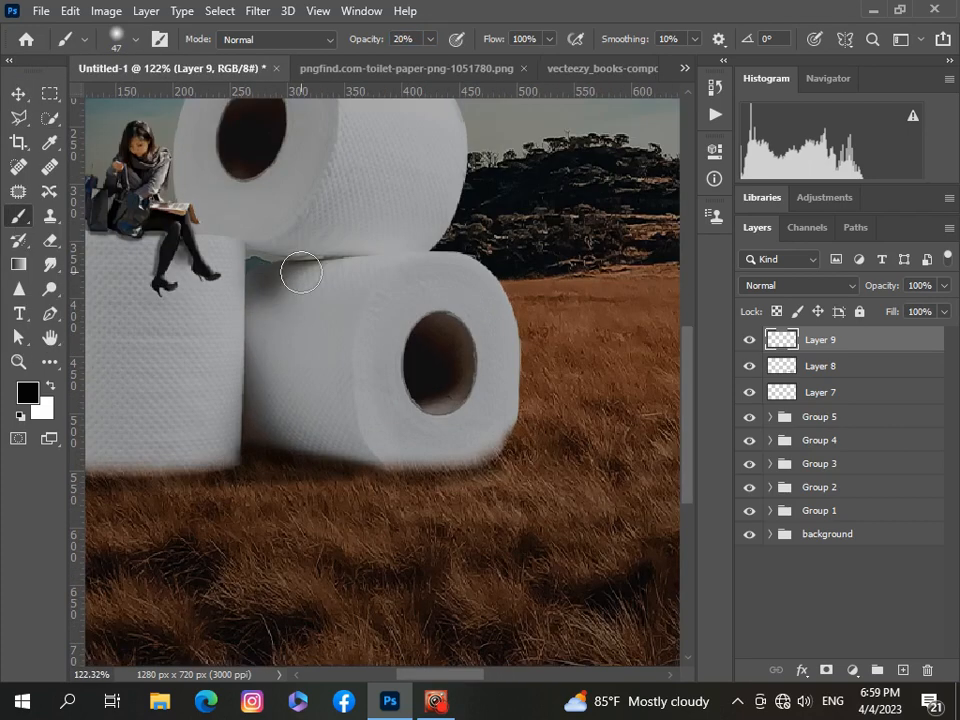
pyautogui.scroll(-1, 268, 431)
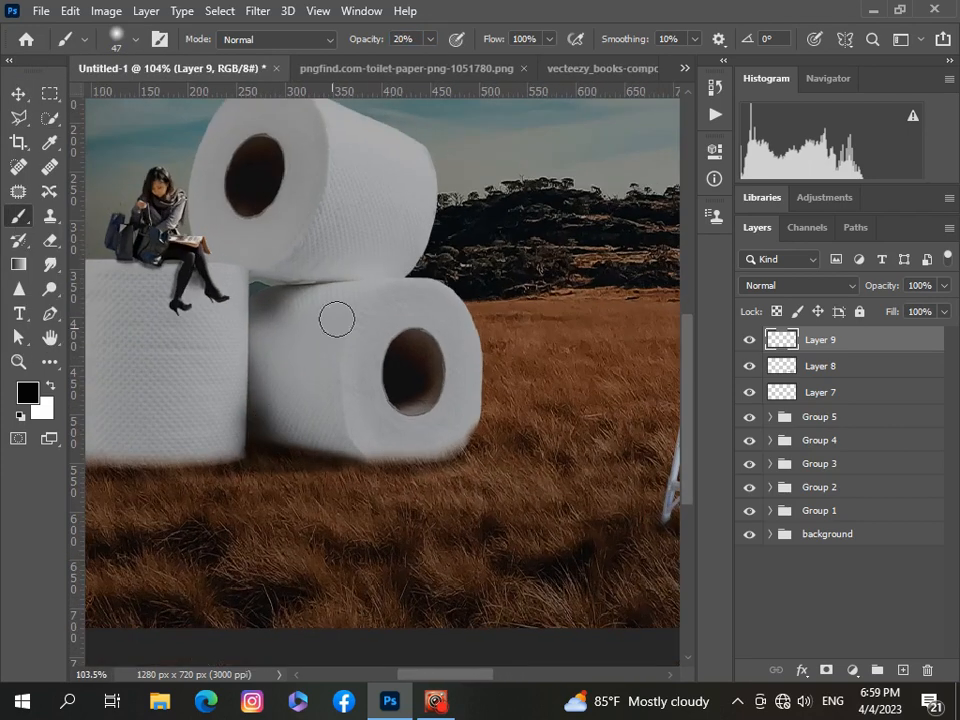
# - Try to paint a thin shadow along the seam between the top roll and the lower lying roll with a 10 px brush
pyautogui.scroll(3, 337, 318)
pyautogui.click(129, 41)
pyautogui.moveTo(133, 99); pyautogui.dragTo(117, 100)
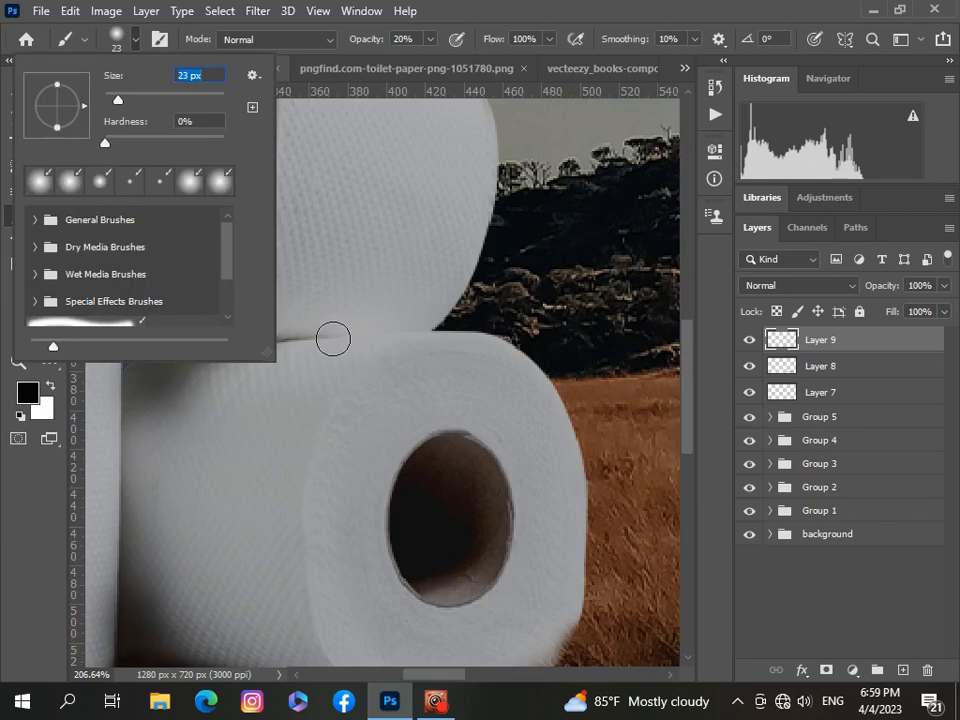
pyautogui.press('Return')
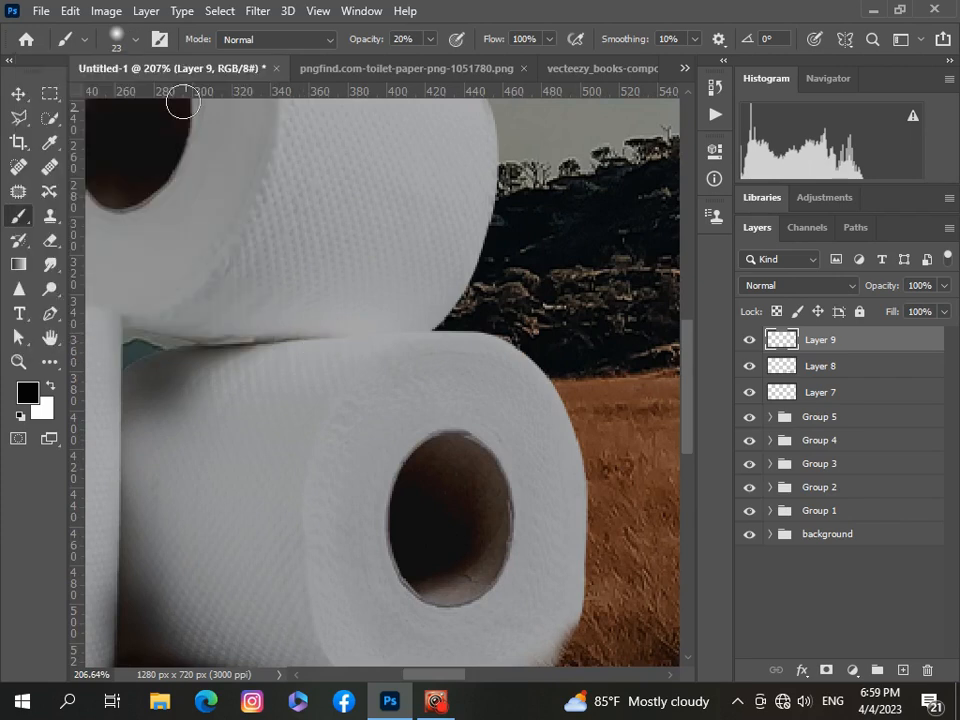
pyautogui.click(134, 40)
pyautogui.moveTo(118, 100); pyautogui.dragTo(113, 100)
pyautogui.press('Return')
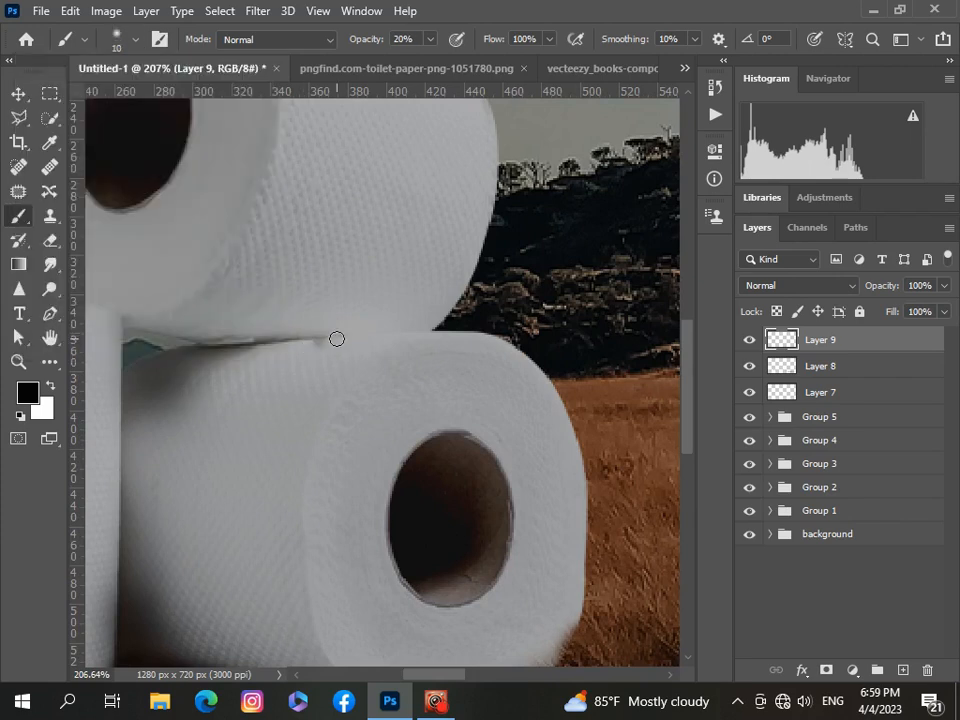
pyautogui.scroll(2, 336, 336)
pyautogui.moveTo(210, 347); pyautogui.dragTo(326, 339)
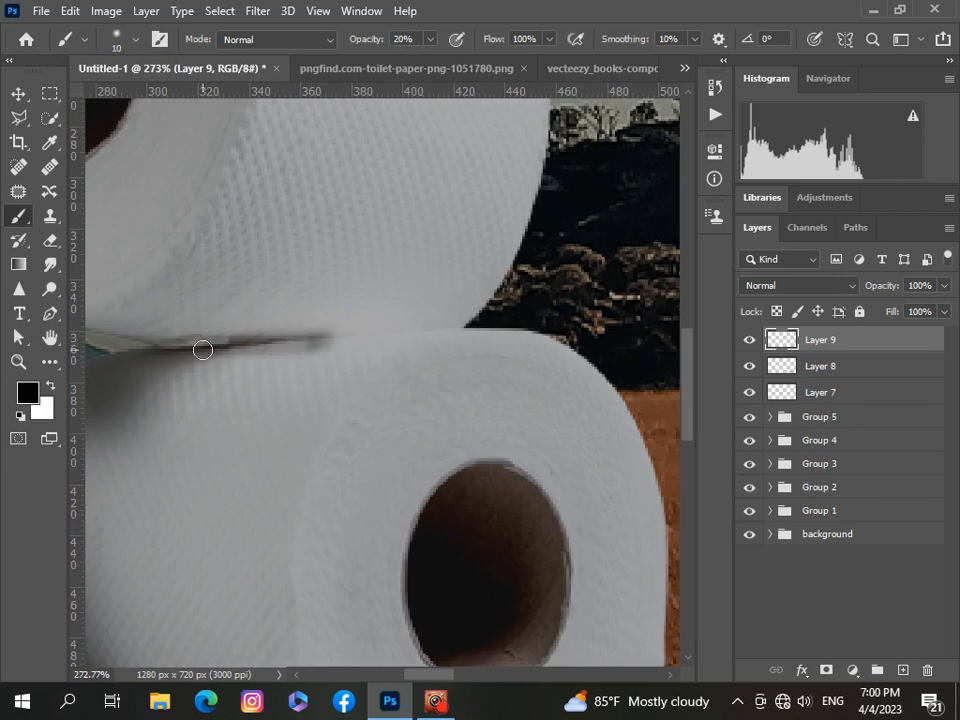
pyautogui.scroll(-5, 156, 349)
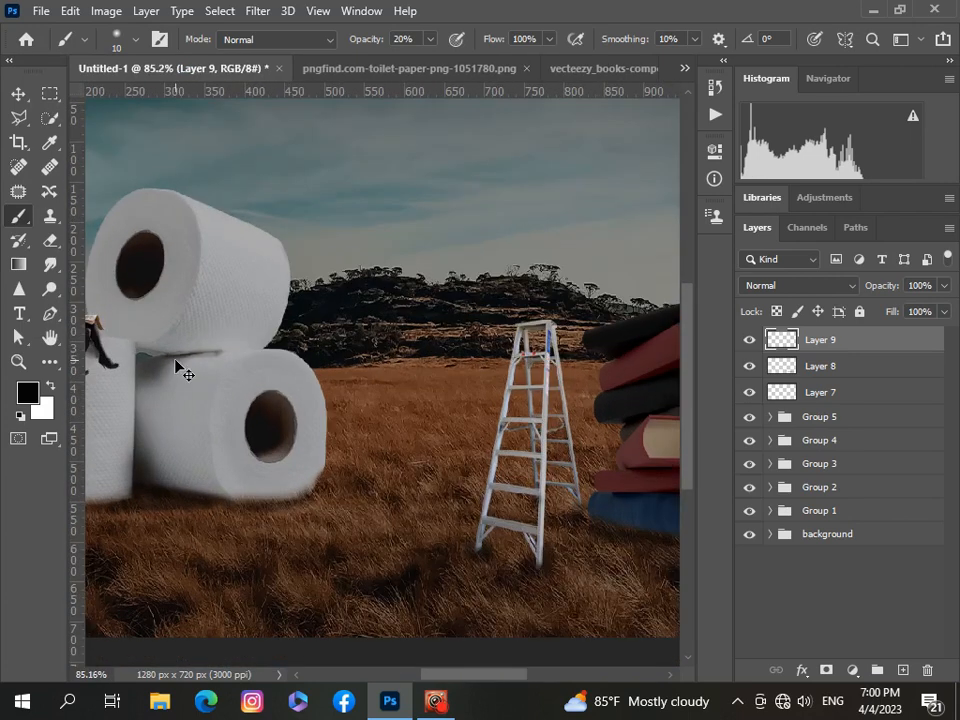
pyautogui.scroll(4, 180, 368)
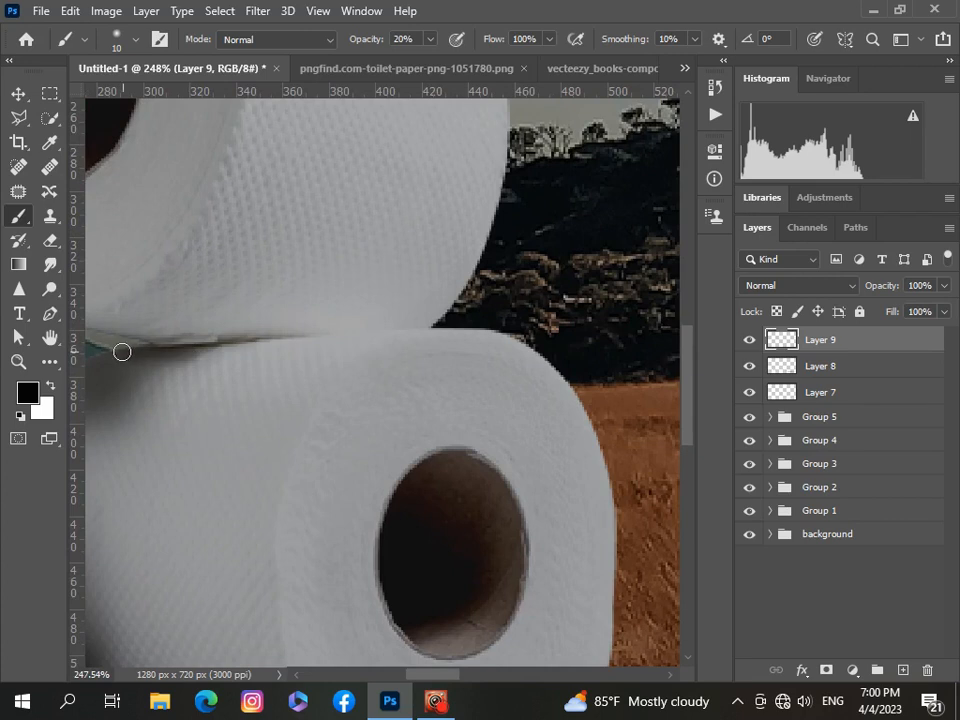
pyautogui.scroll(-5, 196, 350)
pyautogui.scroll(3, 165, 372)
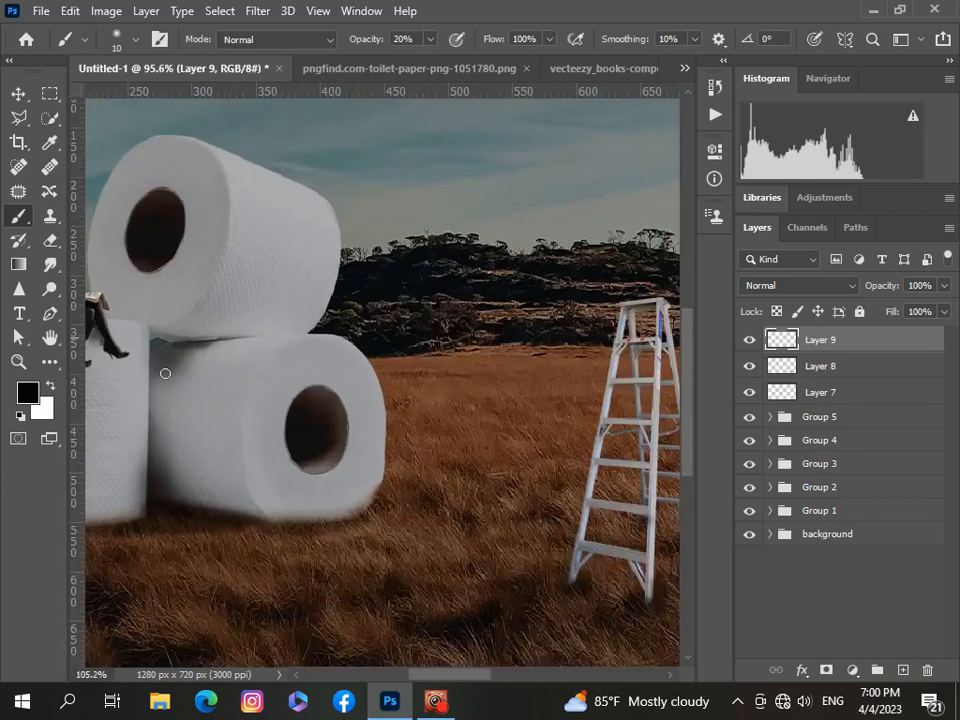
# - Try to shade the upper edge of the top roll with a 48 px brush
pyautogui.scroll(-5, 155, 357)
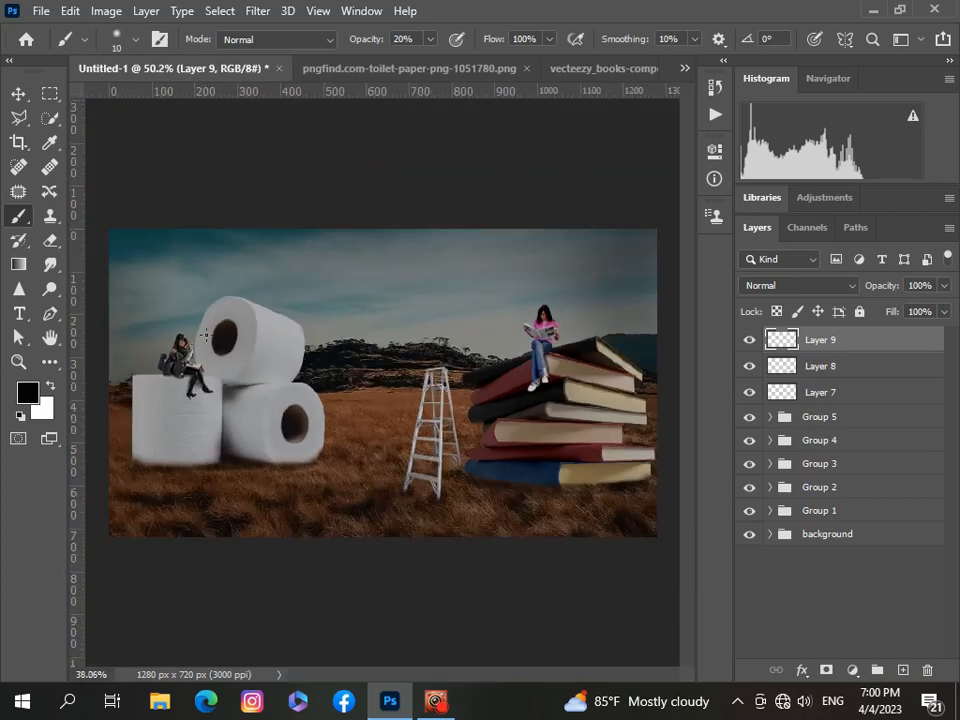
pyautogui.scroll(4, 422, 305)
pyautogui.scroll(3, 422, 305)
pyautogui.click(135, 39)
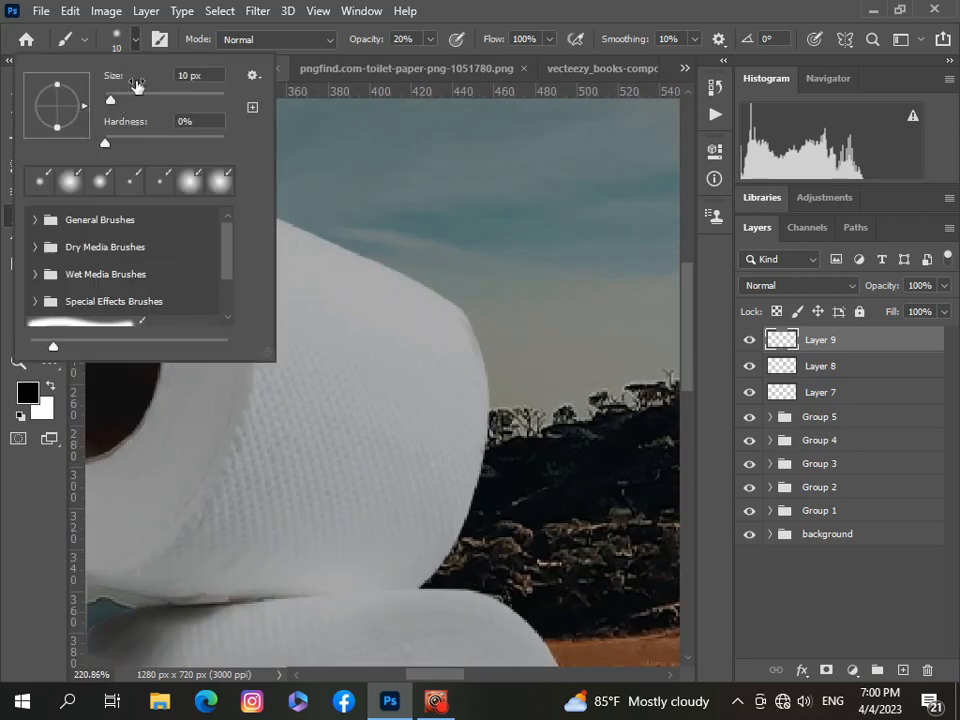
pyautogui.click(313, 212)
pyautogui.hotkey('ctrl', 'z')
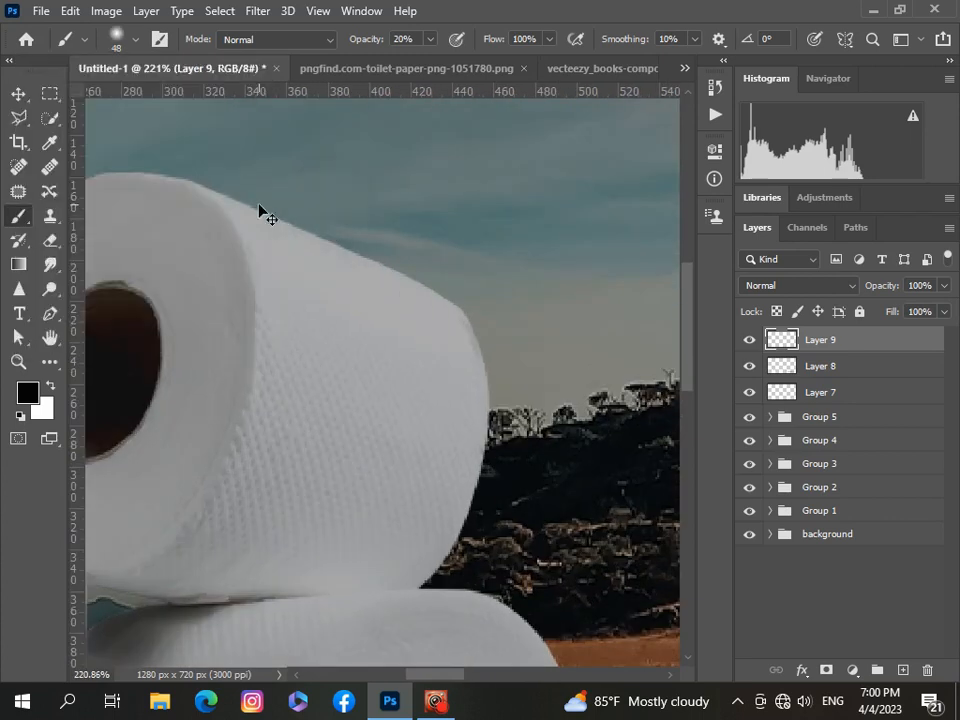
# - Set the brush to 18 px and 15% opacity and paint soft shading along the upper edge of the top roll
pyautogui.click(135, 39)
pyautogui.moveTo(133, 100); pyautogui.dragTo(115, 100)
pyautogui.click(340, 269)
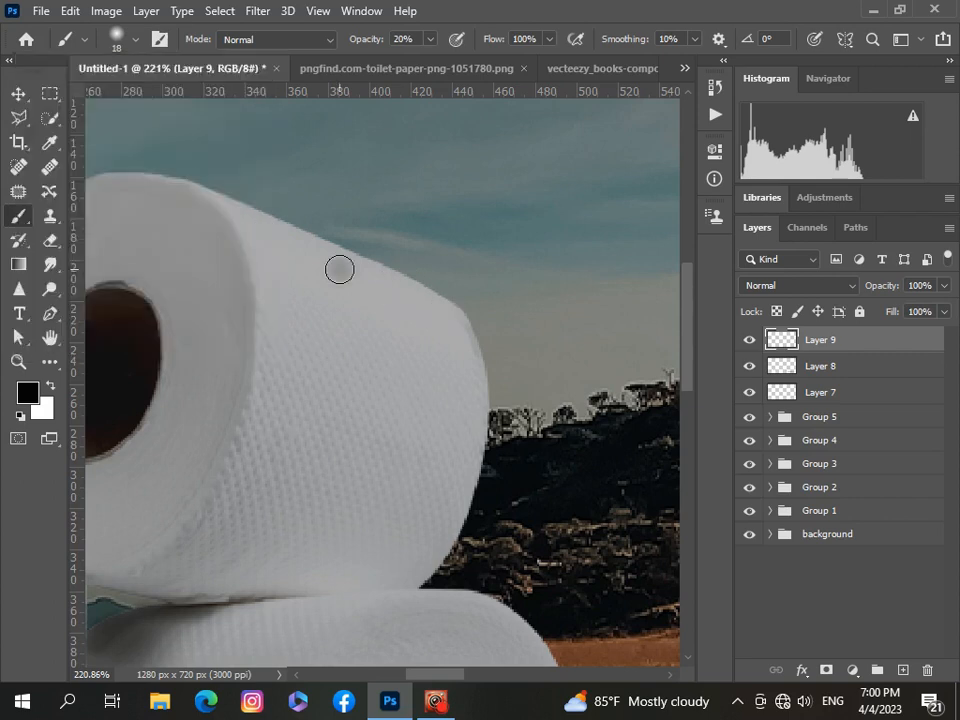
pyautogui.hotkey('ctrl', 'z')
pyautogui.write('2')
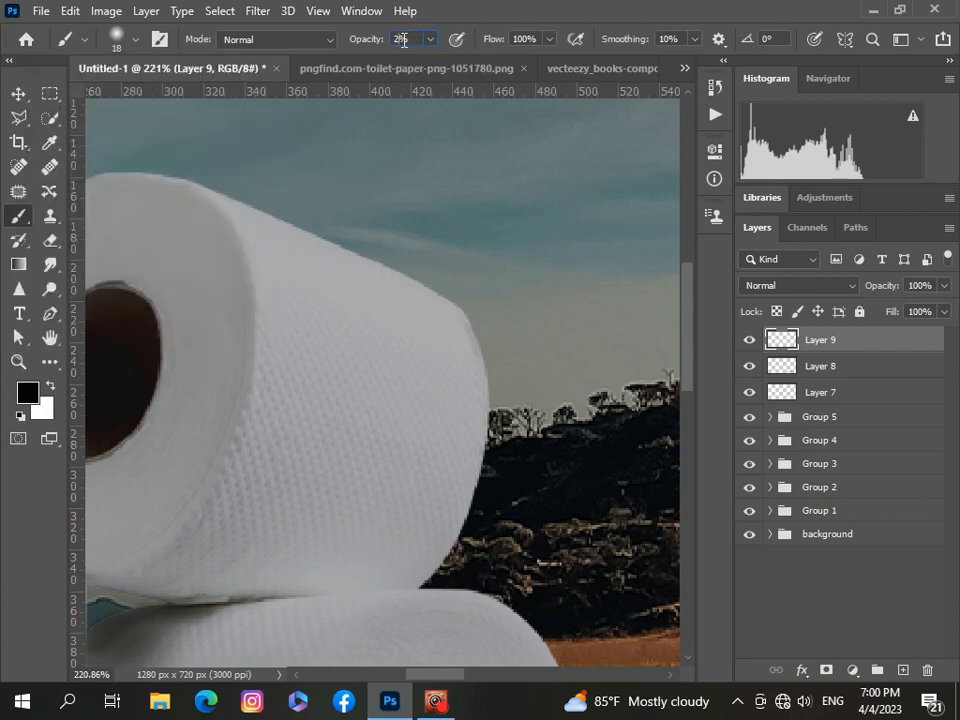
pyautogui.click(234, 212)
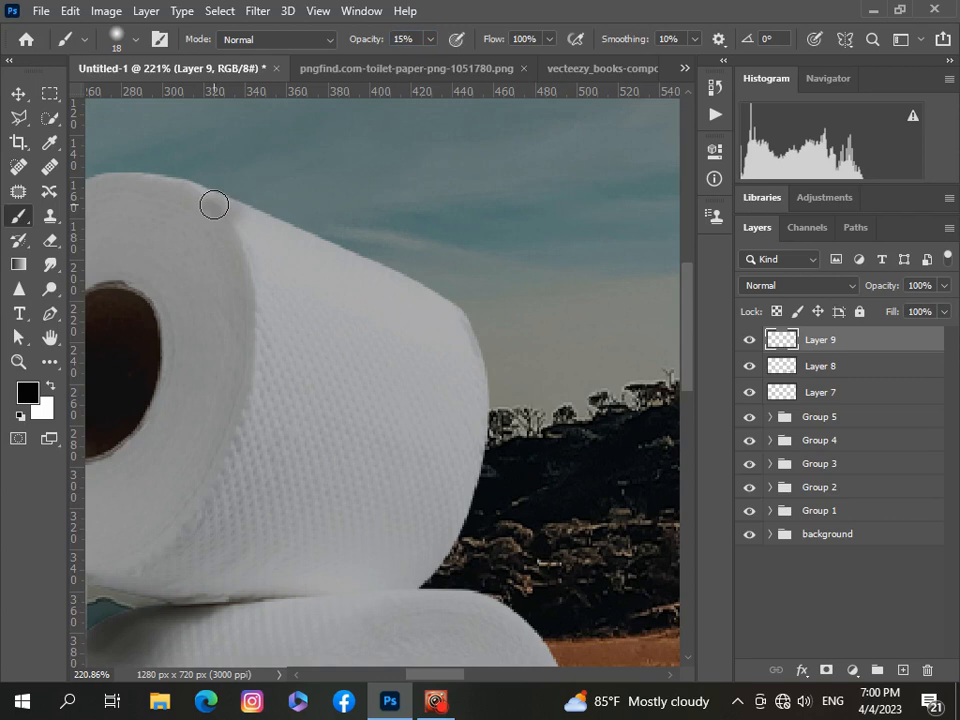
pyautogui.moveTo(214, 204); pyautogui.dragTo(454, 304)
pyautogui.scroll(-3, 454, 304)
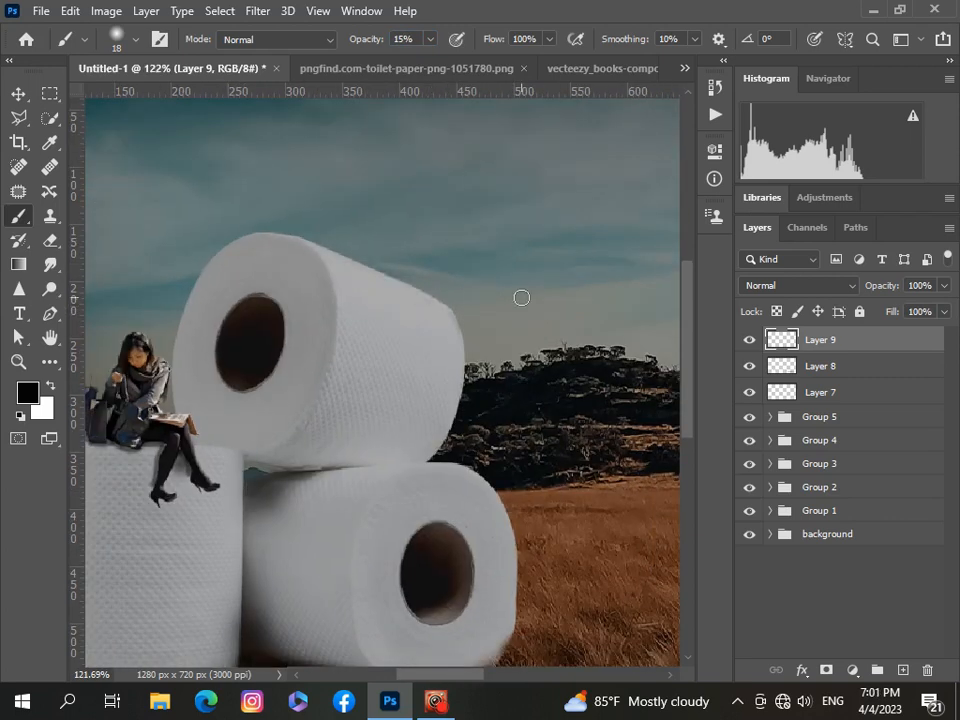
# - Paint soft shading along the base of the upright roll with the 18 px brush at 15% opacity
pyautogui.scroll(-3, 317, 399)
pyautogui.scroll(-2, 150, 478)
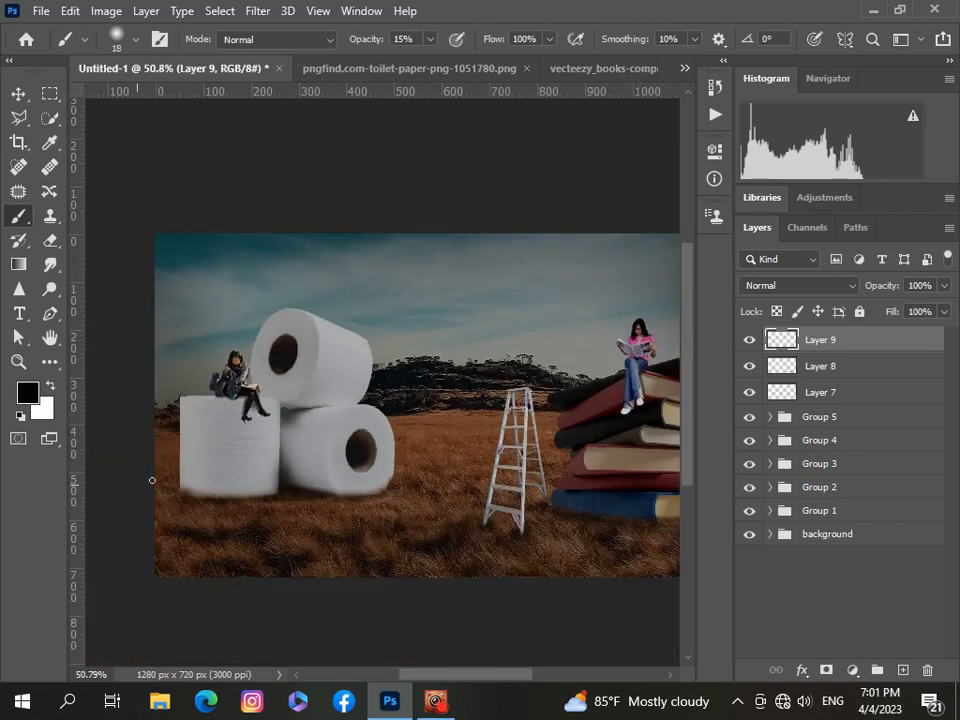
pyautogui.scroll(5, 180, 460)
pyautogui.scroll(-3, 293, 543)
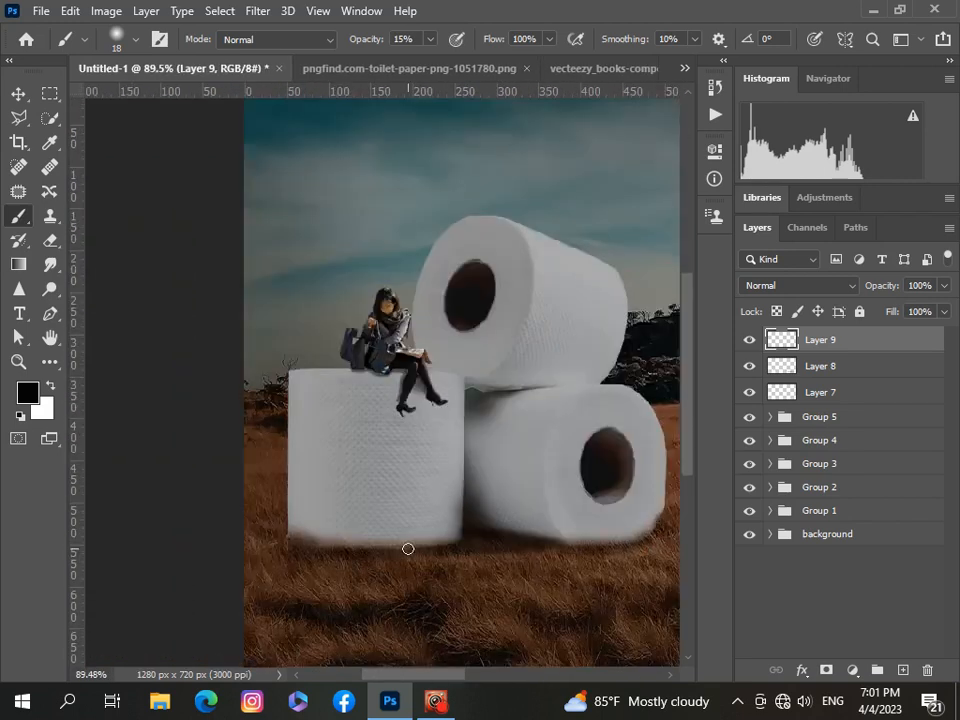
pyautogui.scroll(-1, 503, 506)
pyautogui.scroll(1, 505, 507)
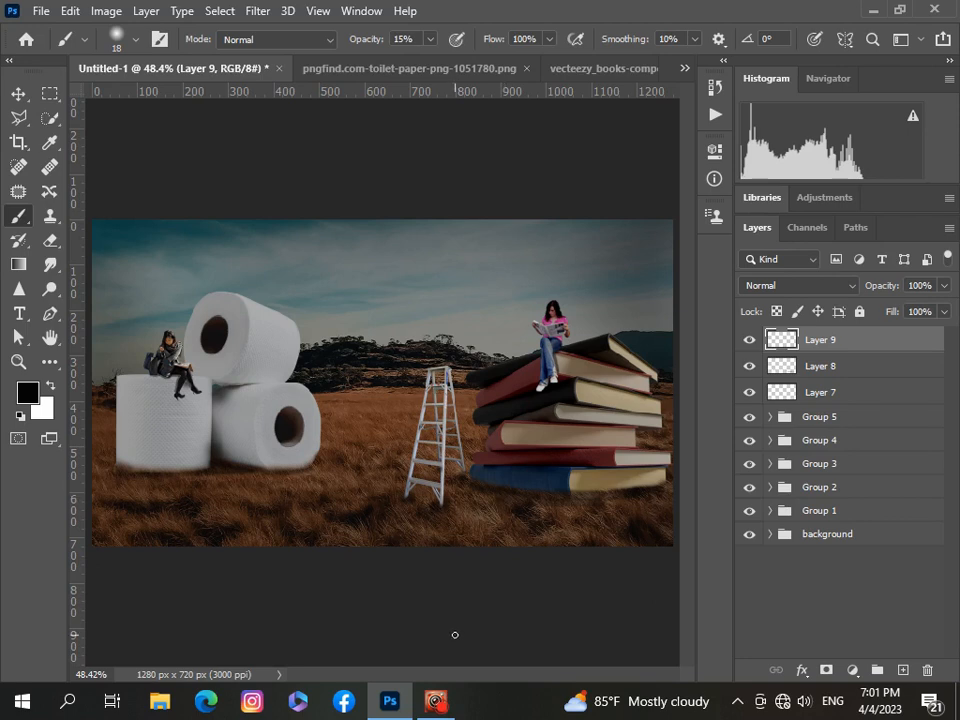
# - Group the three uppermost painted shadow layers together
pyautogui.keyDown('shift'); pyautogui.click(899, 392); pyautogui.keyUp('shift')
pyautogui.hotkey('ctrl', 'g')
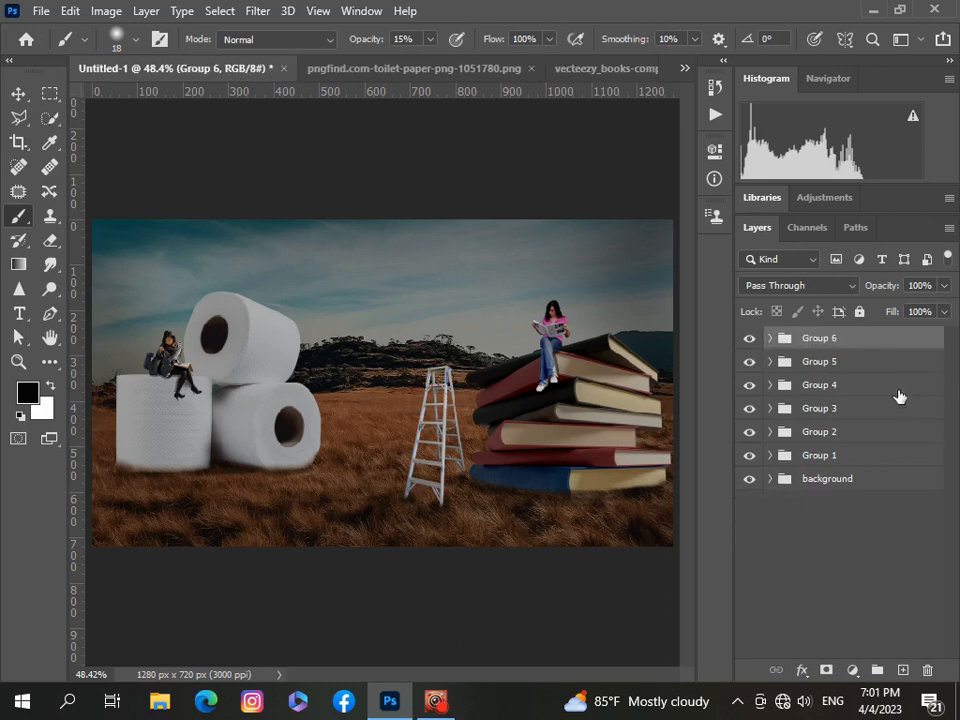
# - Add a Hue/Saturation adjustment above all groups, setting the lightness to +5 and adjusting the saturation slightly
pyautogui.click(853, 670)
pyautogui.click(846, 484)
pyautogui.scroll(-3, 362, 488)
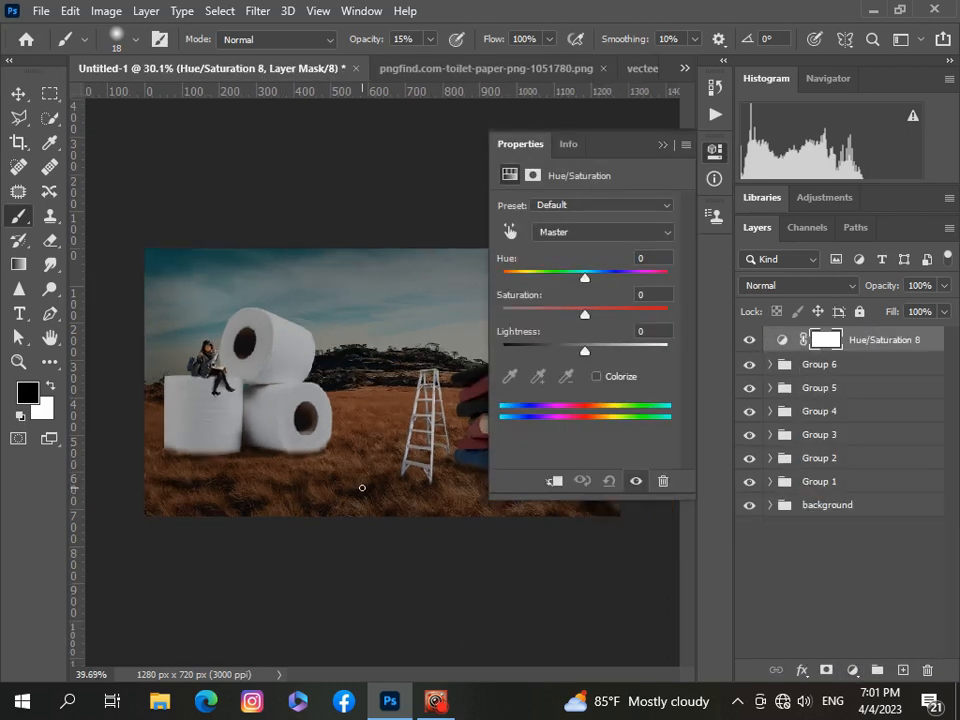
pyautogui.moveTo(572, 356); pyautogui.dragTo(590, 359)
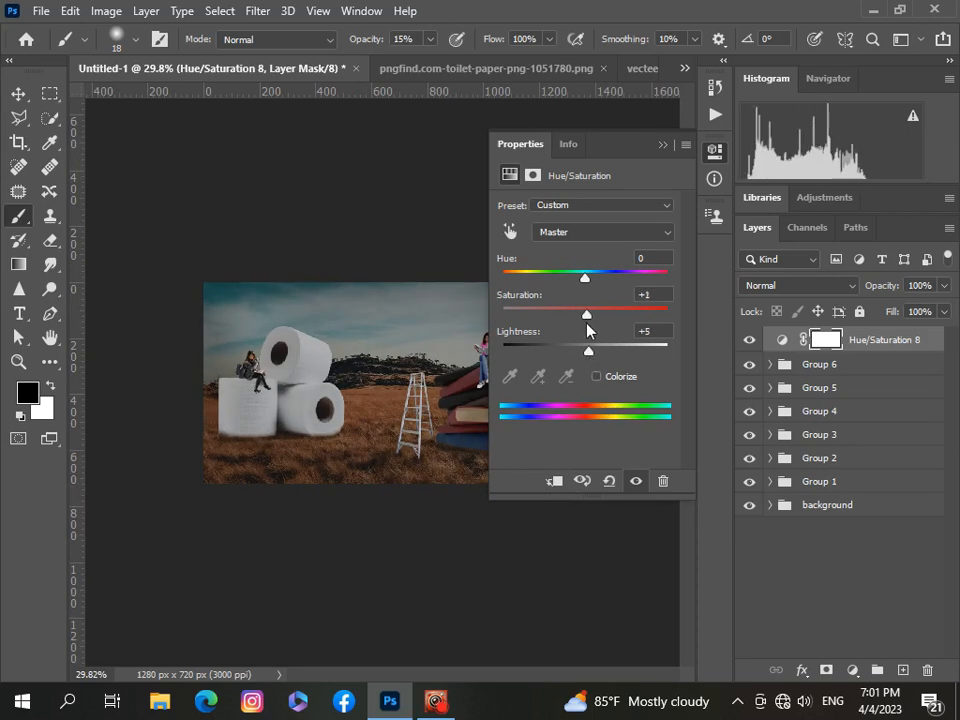
pyautogui.click(662, 144)
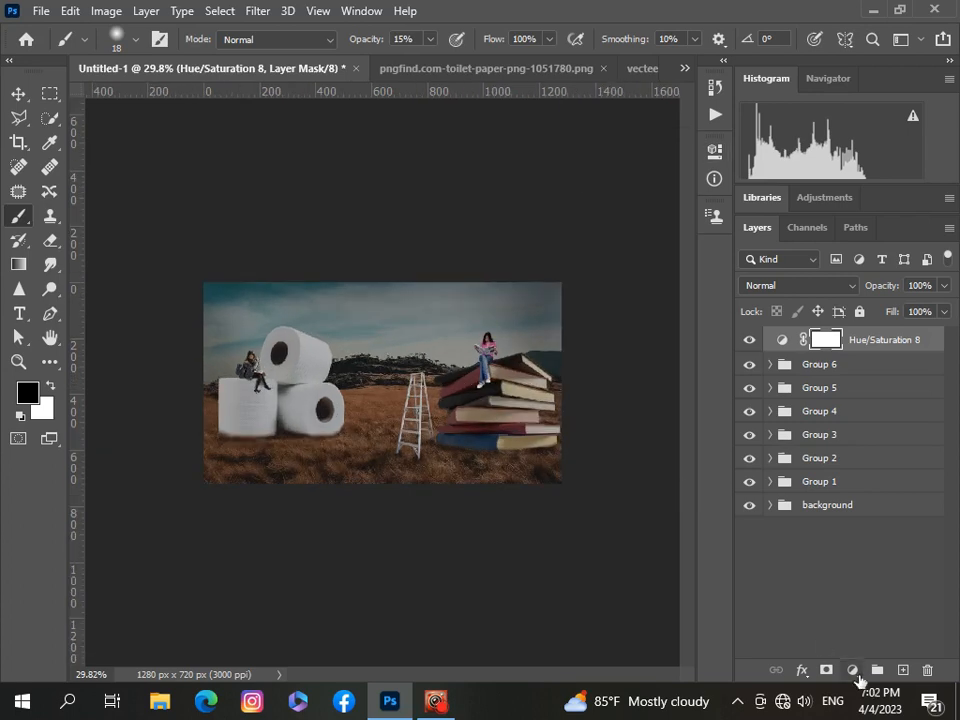
# - Add a Levels adjustment at the top of the layer stack with the black input level set to 3
pyautogui.click(852, 670)
pyautogui.click(830, 420)
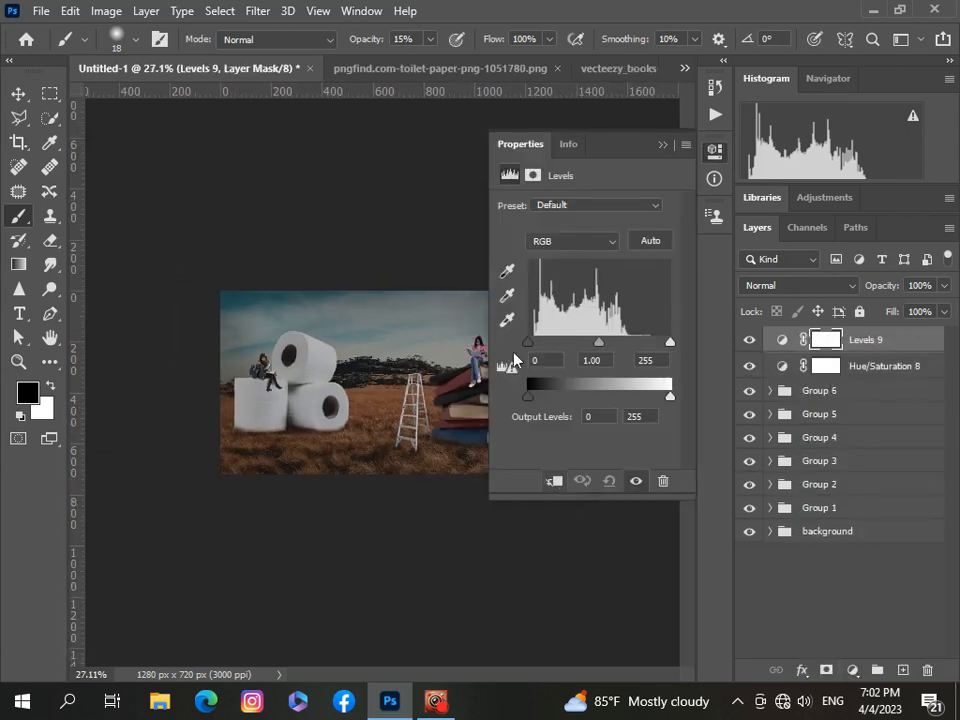
pyautogui.moveTo(530, 348); pyautogui.dragTo(535, 349)
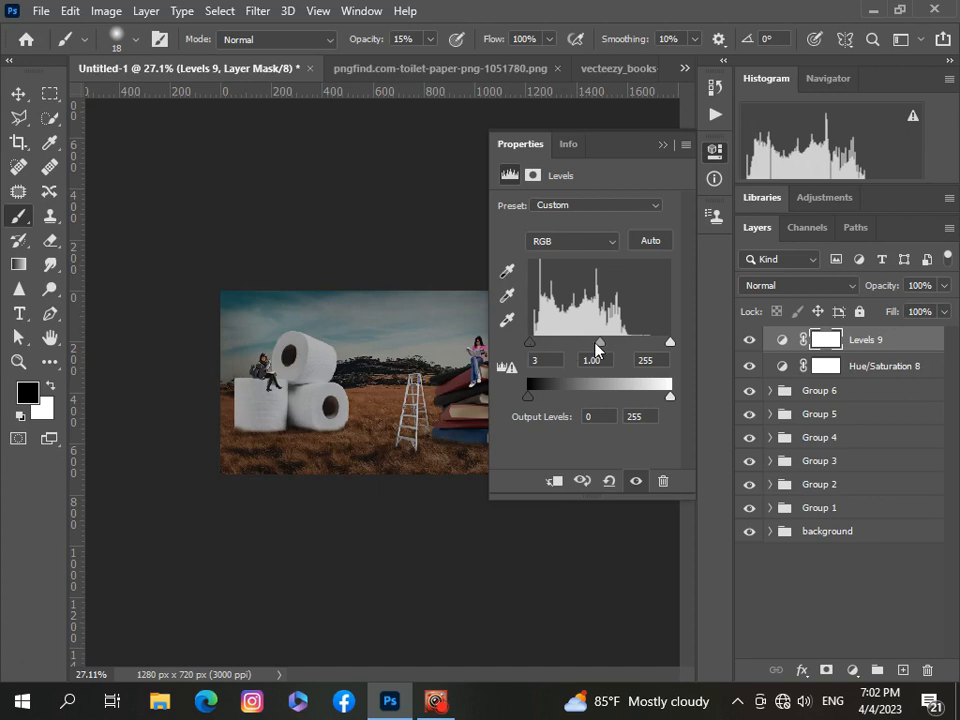
pyautogui.click(662, 144)
pyautogui.scroll(3, 355, 388)
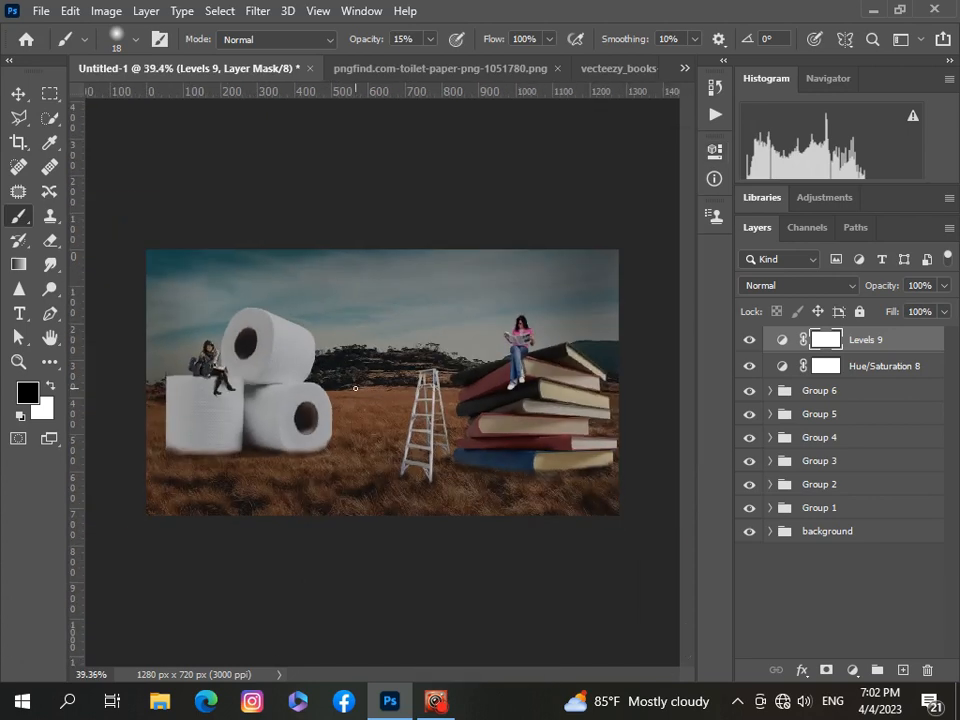